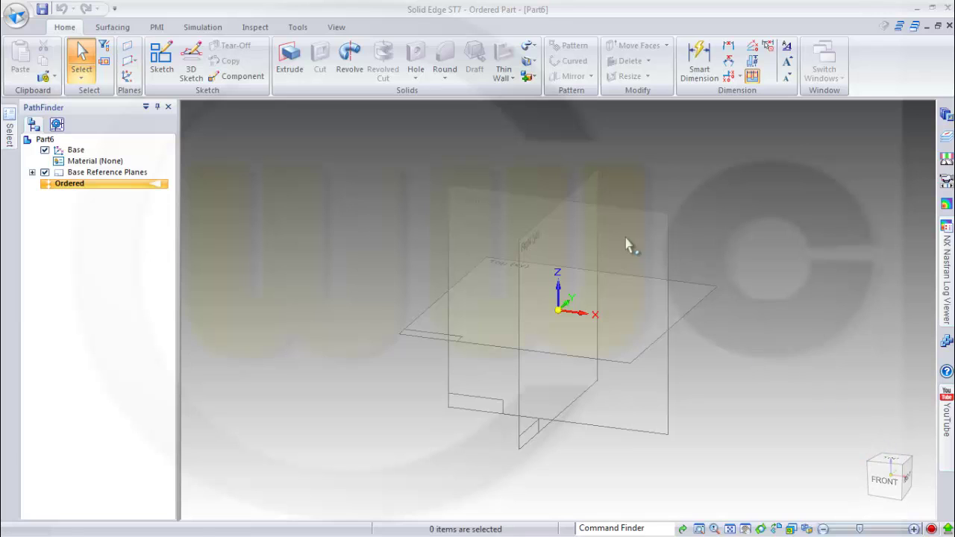
# Start a sketch on the front plane and draw a horizontal base line about 48 mm from the origin and a vertical line about 13 mm up.
pyautogui.click(164, 62)
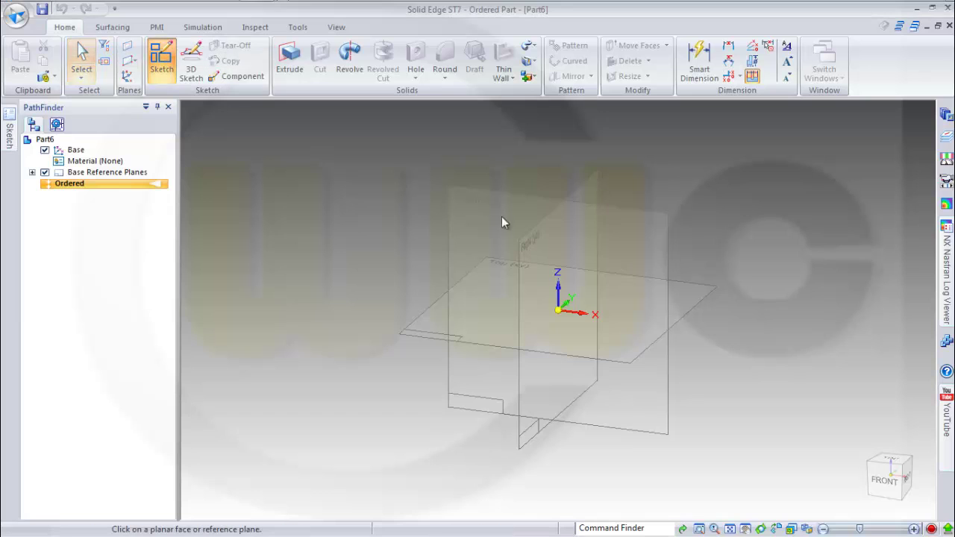
pyautogui.click(626, 210)
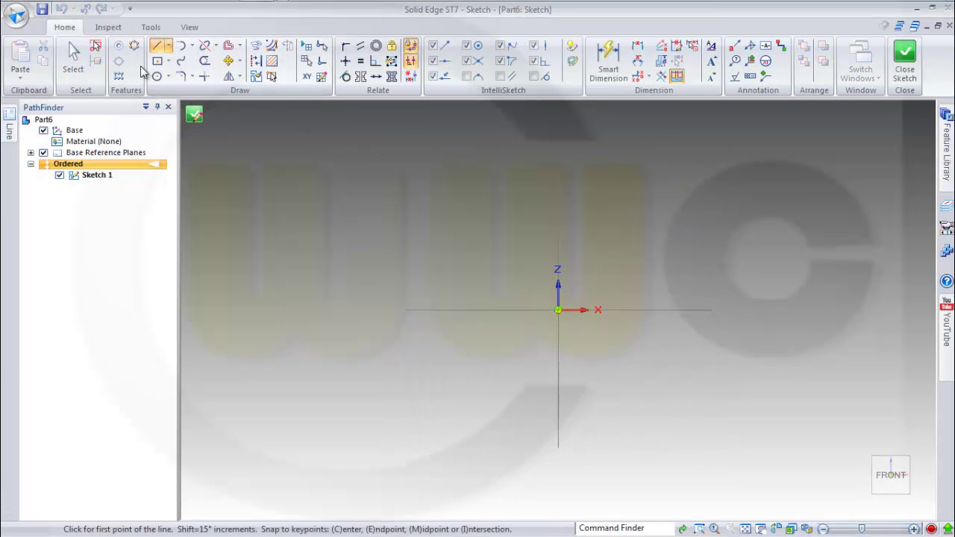
pyautogui.click(589, 311)
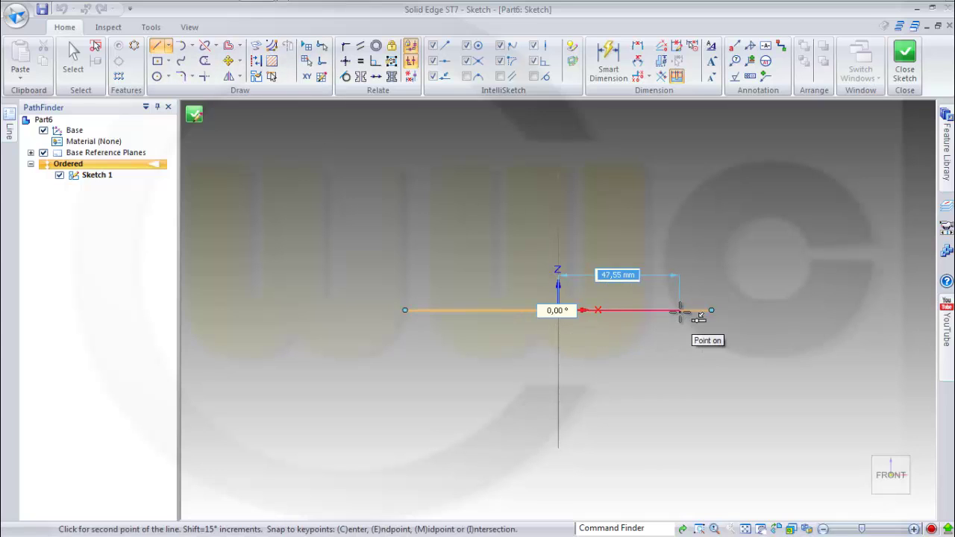
pyautogui.click(679, 309)
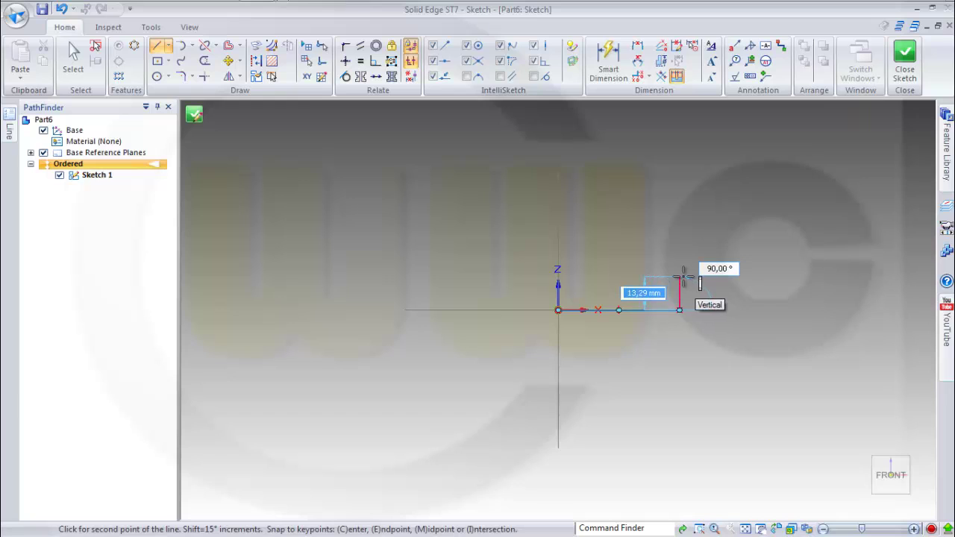
pyautogui.click(680, 277)
# Continue the profile inward with a slope about 9 mm high, an 18 mm vertical, a slope about 10 mm high and a vertical about 22 mm.
pyautogui.click(656, 253)
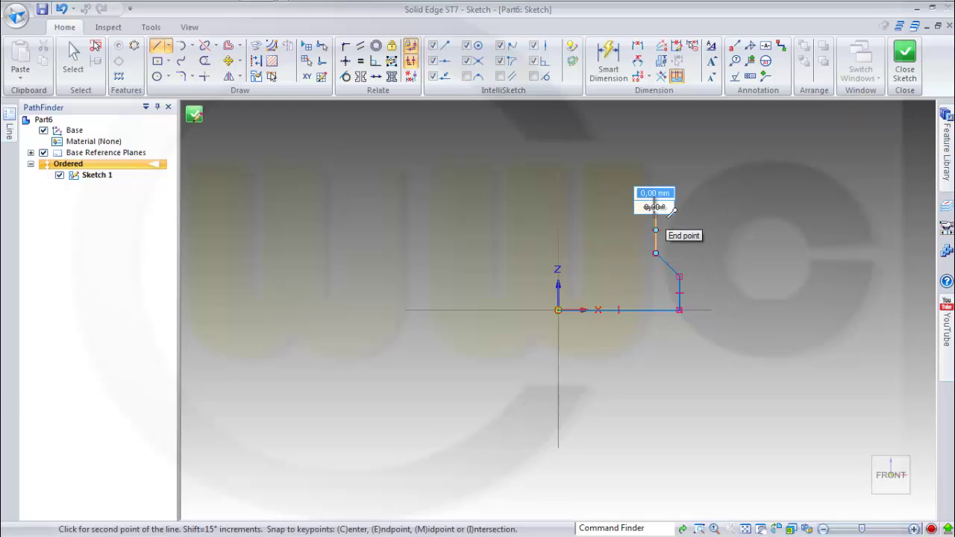
pyautogui.keyDown('shift'); pyautogui.moveTo(656, 206); pyautogui.dragTo(592, 398, button='middle'); pyautogui.keyUp('shift')
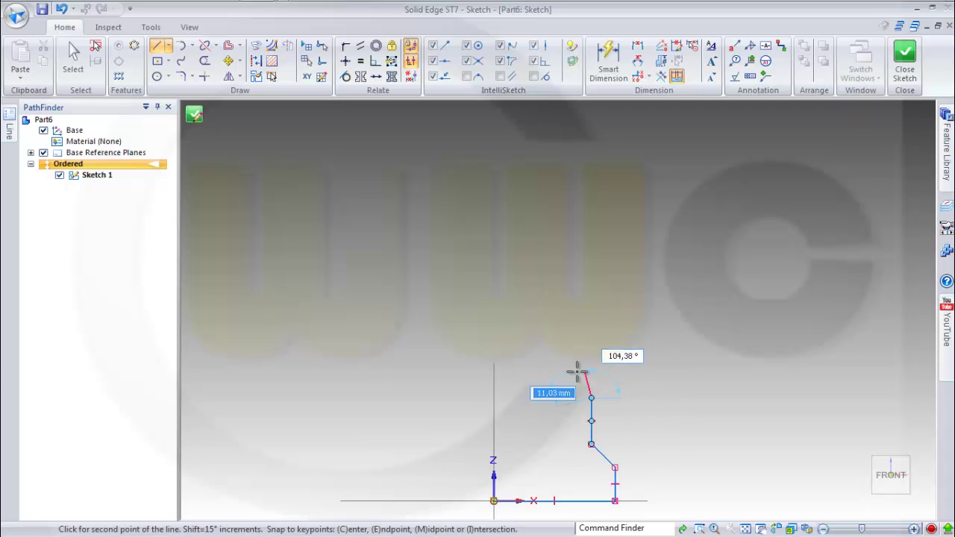
pyautogui.click(574, 371)
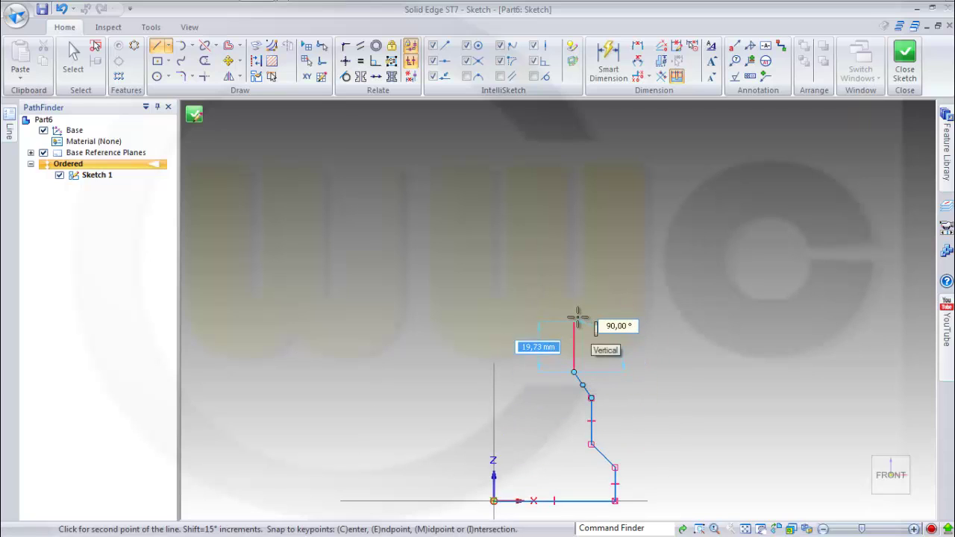
pyautogui.click(574, 317)
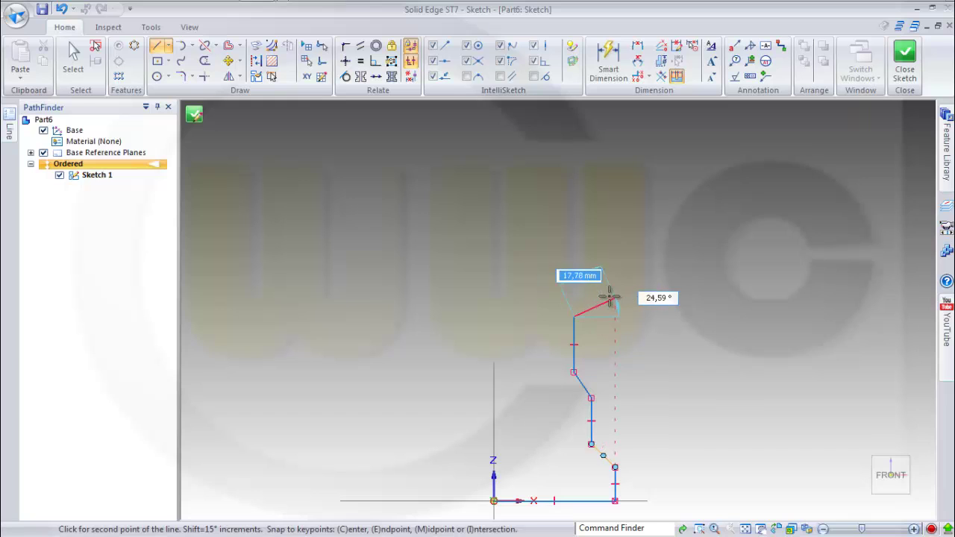
# Extend the profile outward with a slope to about 45 mm from the axis, a vertical, a slope to about 54 mm and an 8 mm vertical.
pyautogui.scroll(3, 609, 288)
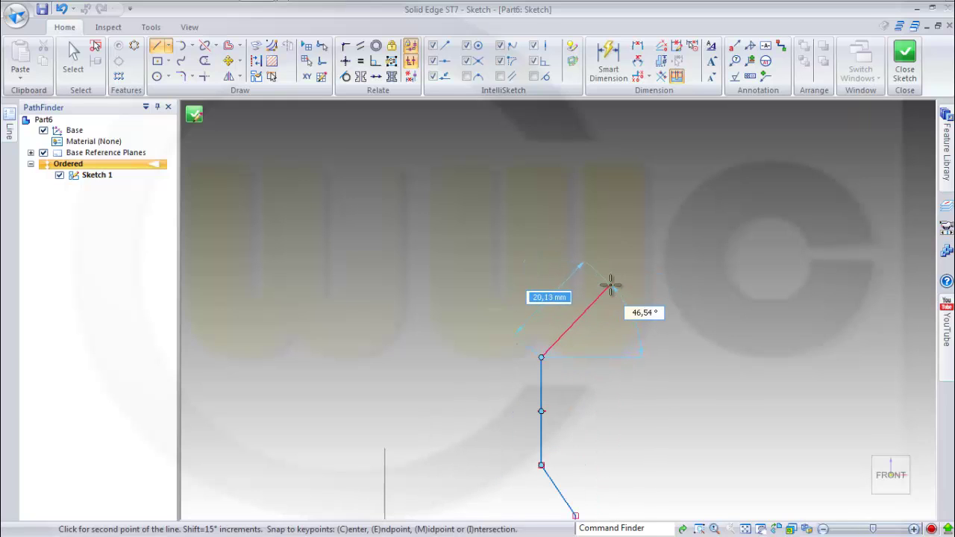
pyautogui.click(610, 284)
pyautogui.click(611, 233)
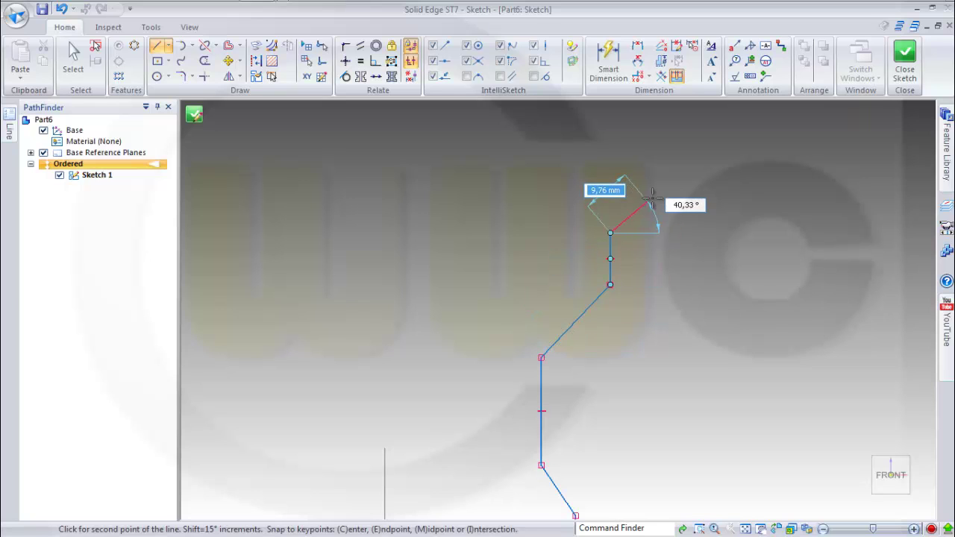
pyautogui.click(655, 192)
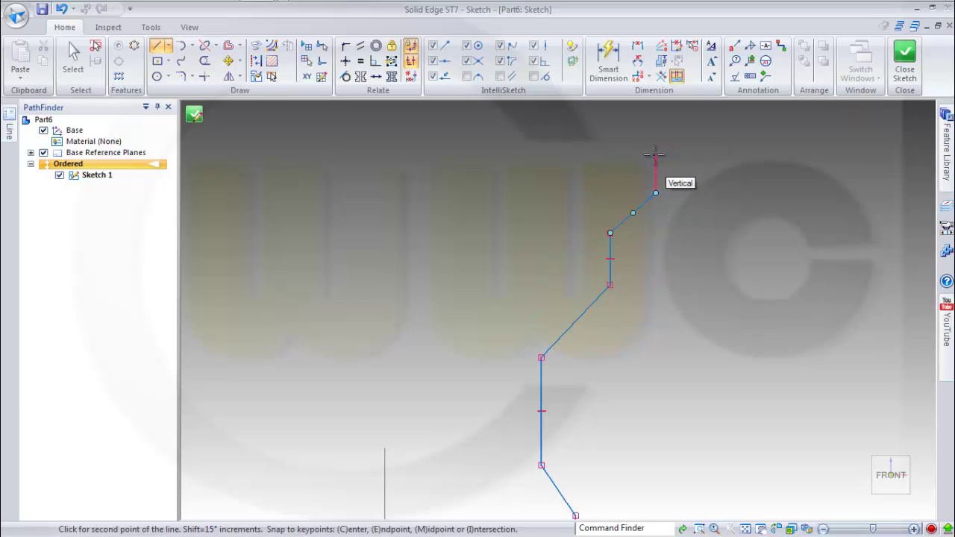
pyautogui.click(655, 155)
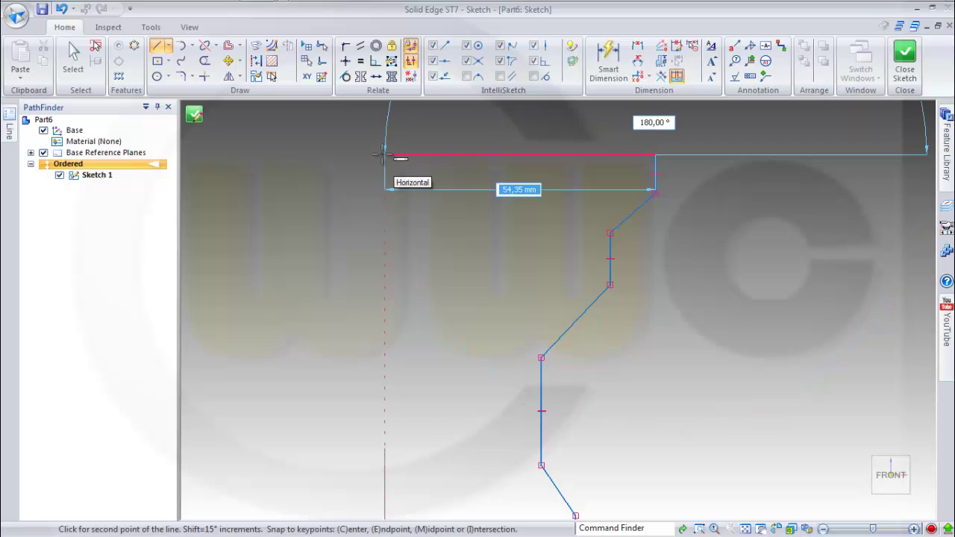
# Close the profile with a horizontal top line about 54 mm long to the vertical axis and a vertical line about 113 mm down to the origin.
pyautogui.click(386, 154)
pyautogui.moveTo(392, 196)
pyautogui.mouseDown(button='middle')
pyautogui.moveTo(426, 284)
pyautogui.moveTo(473, 135)
pyautogui.moveTo(426, 283)
pyautogui.moveTo(415, 374)
pyautogui.mouseUp(button='middle')
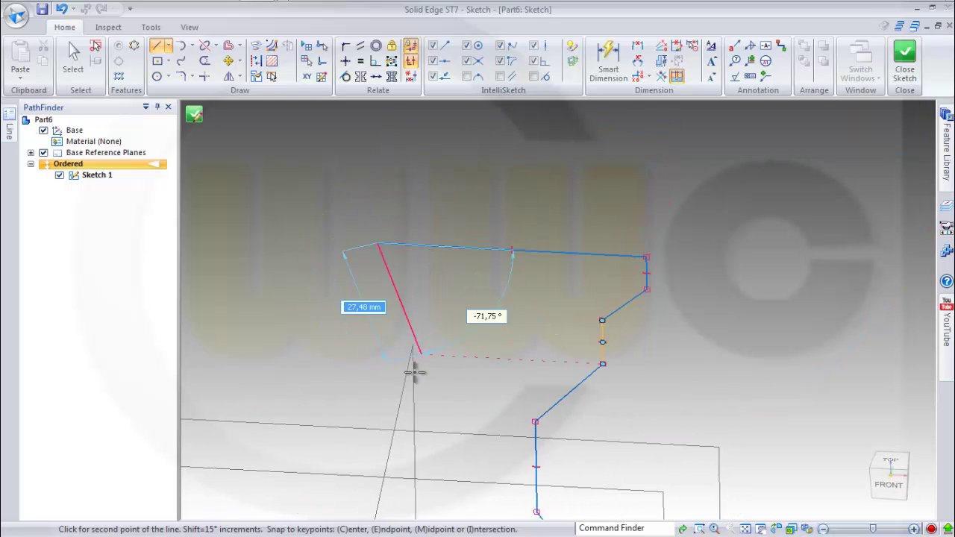
pyautogui.click(776, 528)
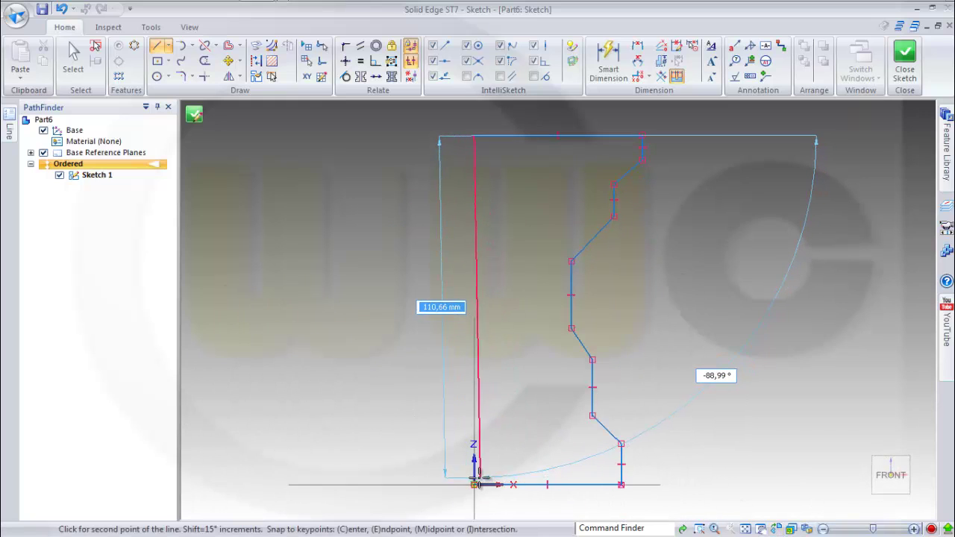
pyautogui.click(491, 481)
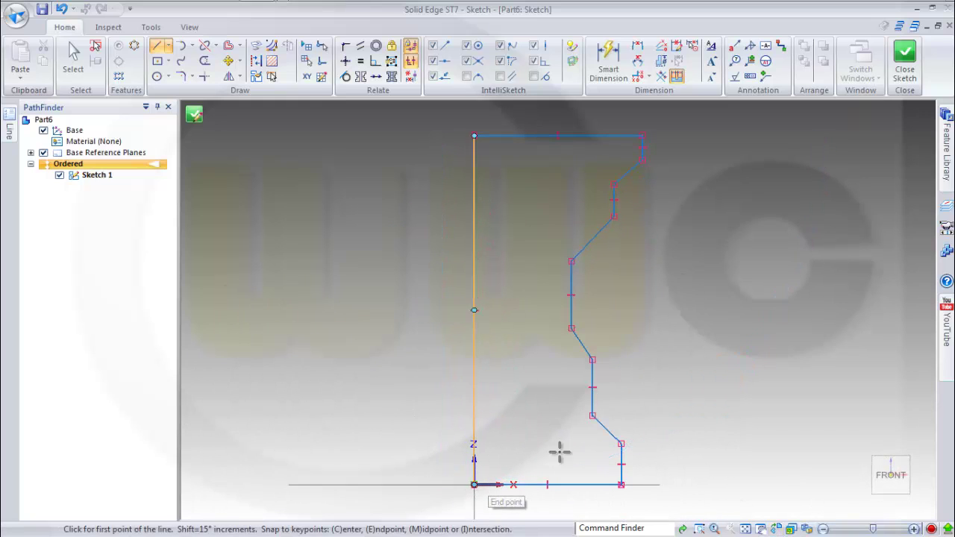
pyautogui.press('Escape')
# Dimension the horizontal distance from the axis line to the profile's lower vertical segment, just above the base.
pyautogui.click(608, 60)
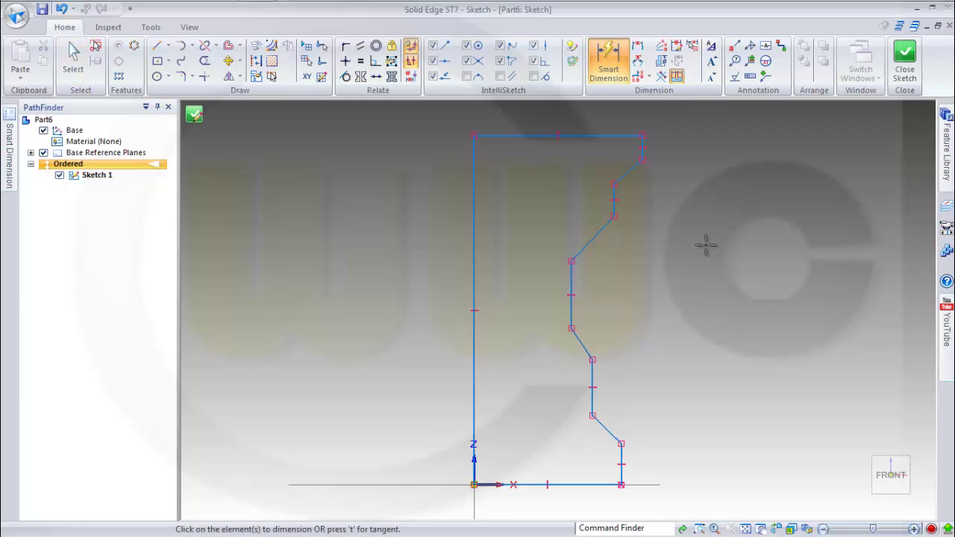
pyautogui.click(476, 425)
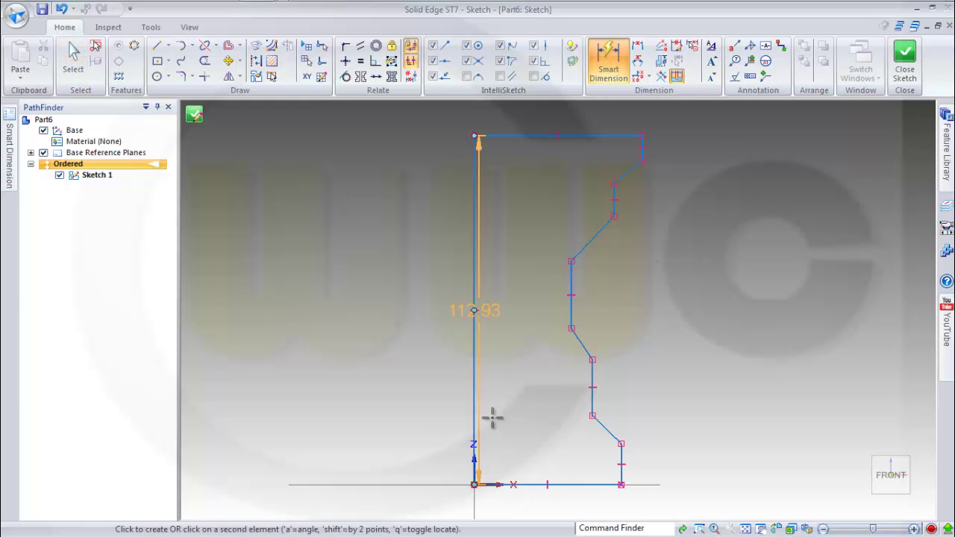
pyautogui.click(592, 398)
pyautogui.click(523, 386)
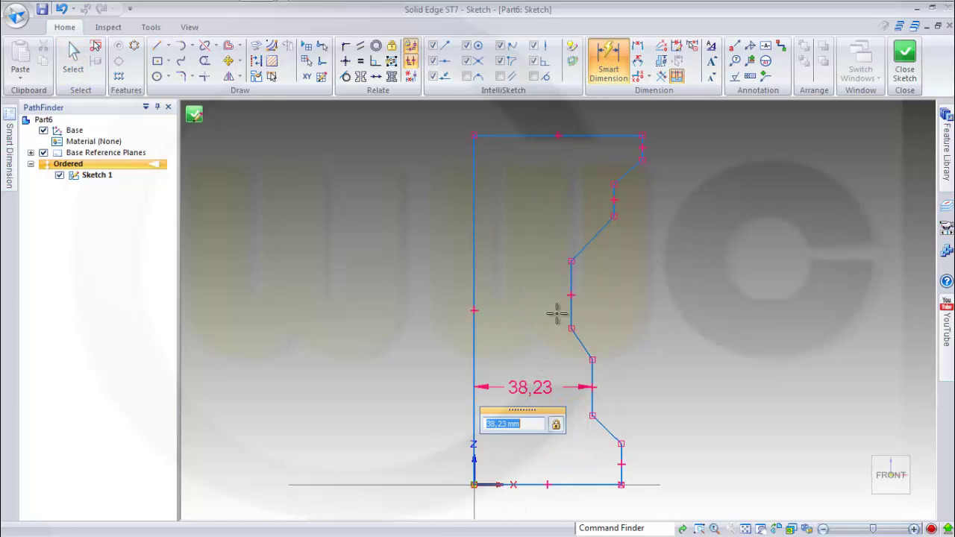
pyautogui.click(571, 314)
pyautogui.click(473, 283)
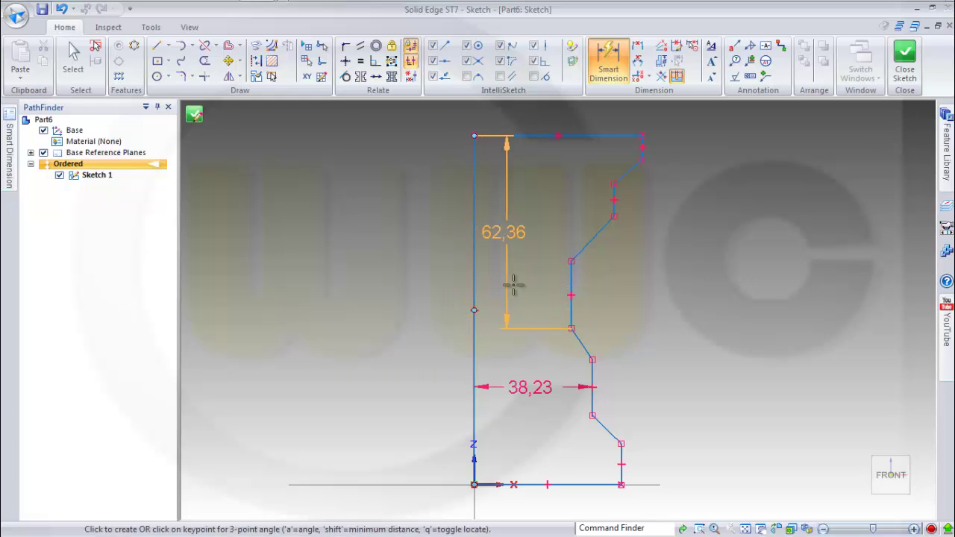
pyautogui.press('Escape')
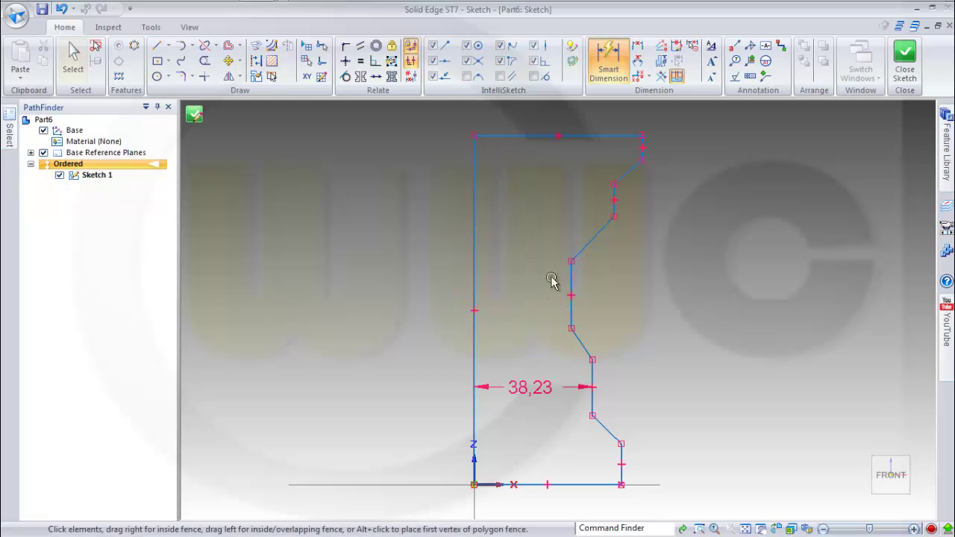
# Dimension the horizontal distance from the axis line to the innermost vertical segment at the profile's waist.
pyautogui.click(612, 63)
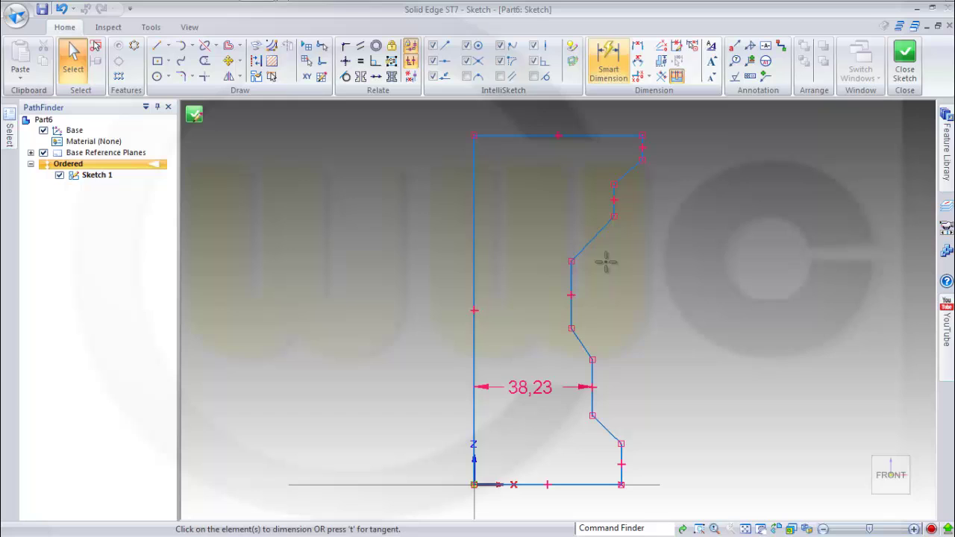
pyautogui.click(572, 317)
pyautogui.click(473, 293)
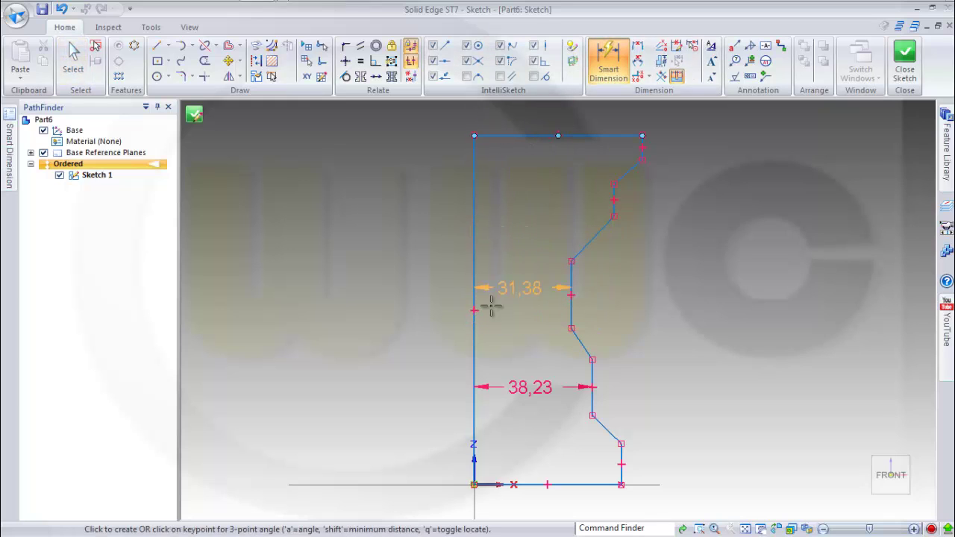
pyautogui.click(498, 303)
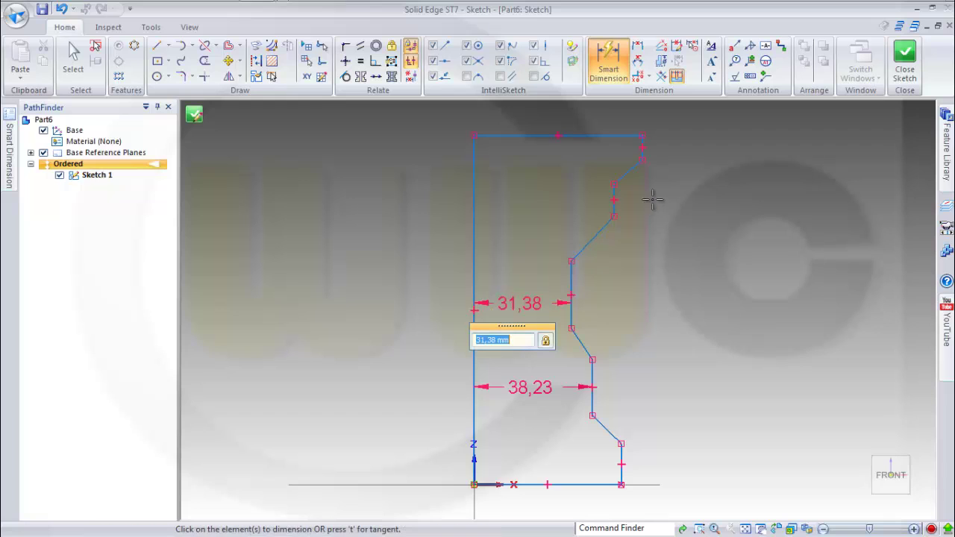
# Dimension the horizontal distances from the axis line to the two upper vertical segments of the profile.
pyautogui.click(613, 196)
pyautogui.click(474, 202)
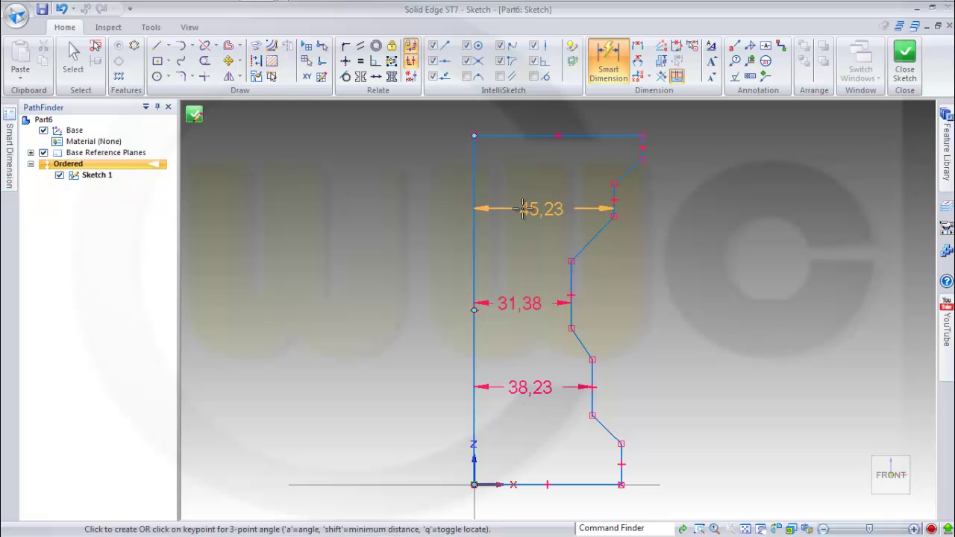
pyautogui.click(620, 209)
pyautogui.click(643, 150)
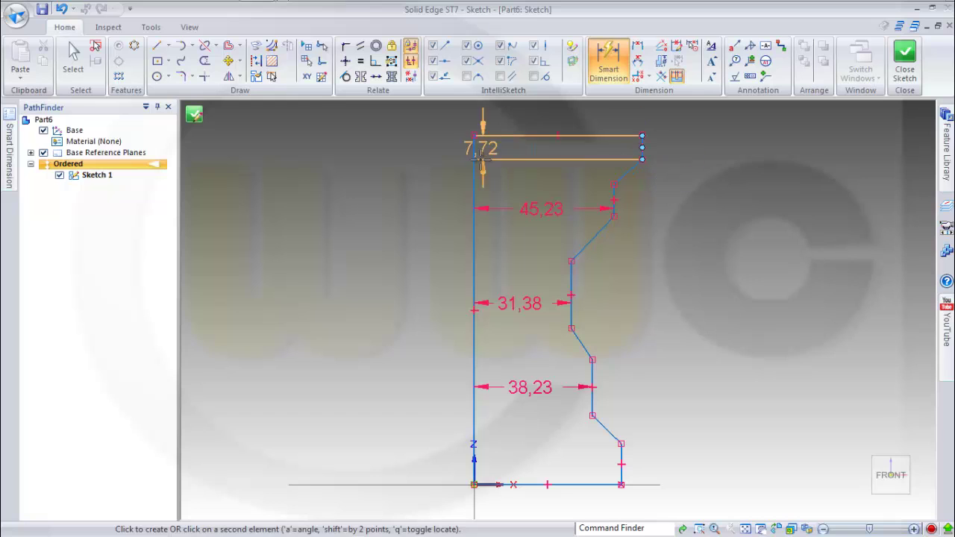
pyautogui.click(478, 160)
pyautogui.click(493, 162)
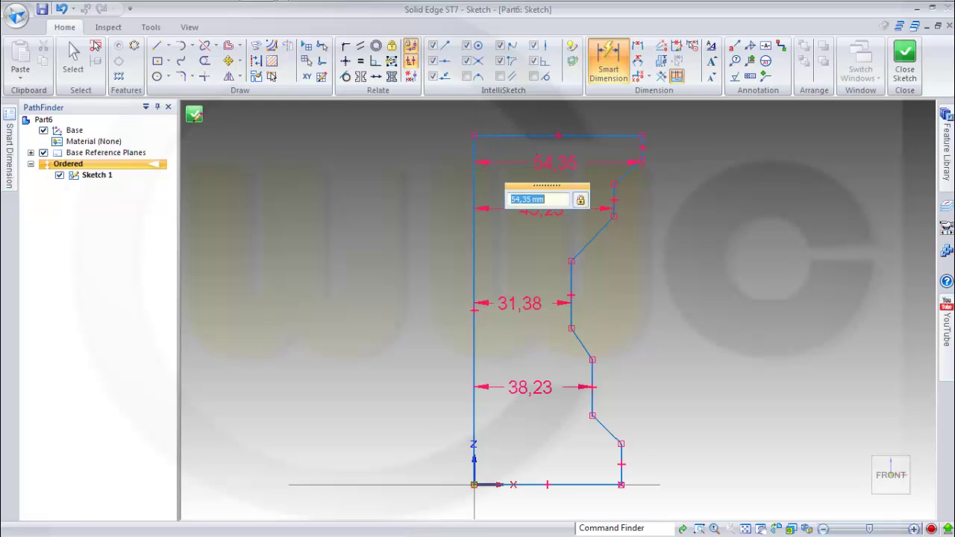
# Dimension the horizontal distance from the axis line to the vertical segment at the base of the profile.
pyautogui.click(624, 457)
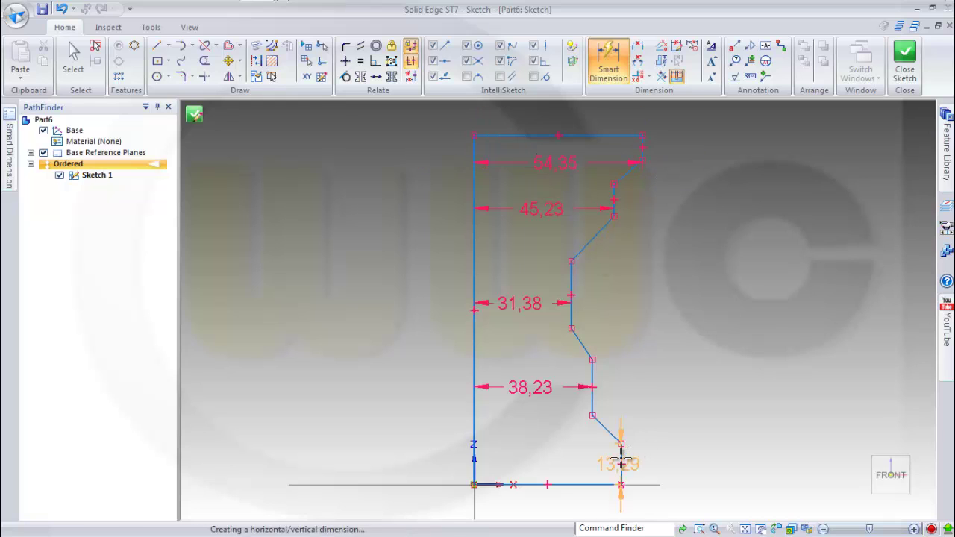
pyautogui.click(478, 426)
pyautogui.click(641, 463)
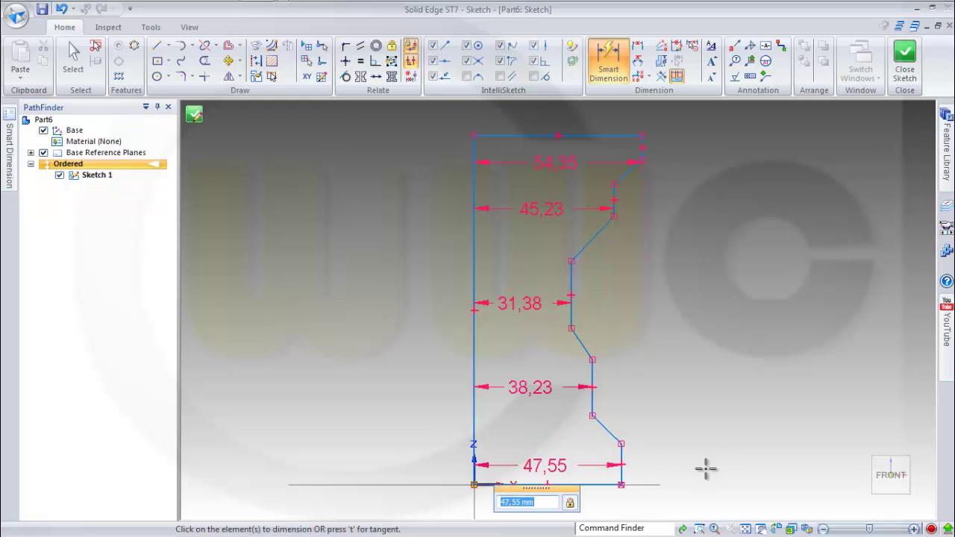
# Dimension the height of the base's vertical segment and the vertical height of the slope above it, outside the profile.
pyautogui.click(598, 485)
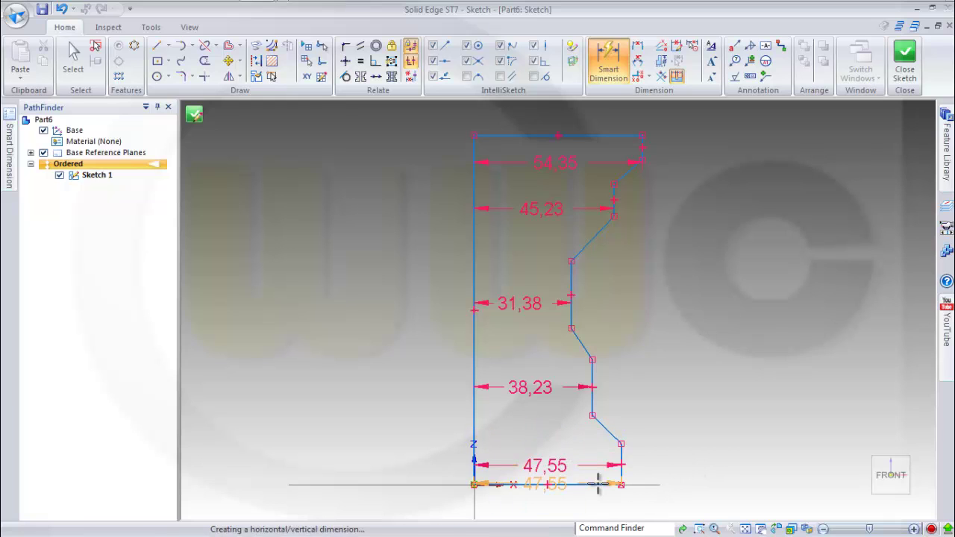
pyautogui.click(621, 444)
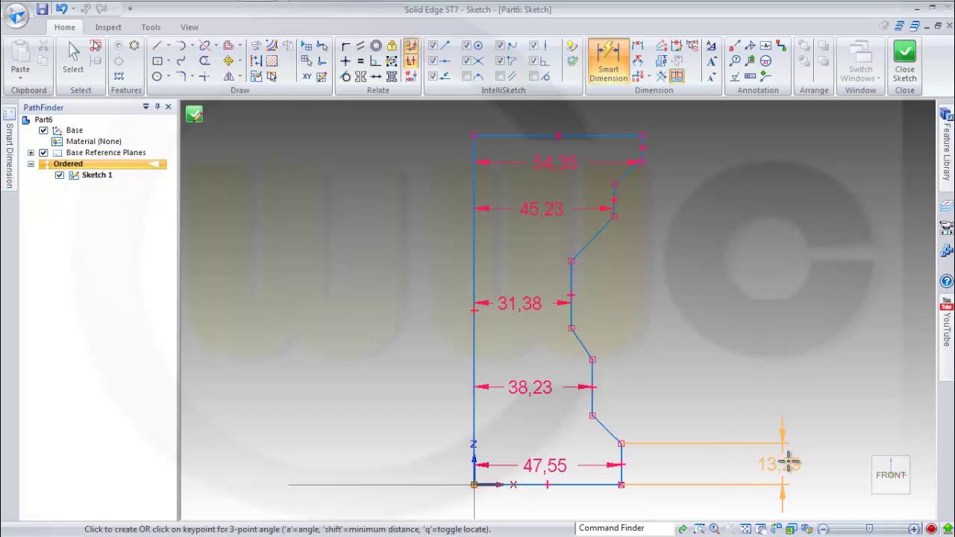
pyautogui.click(788, 461)
pyautogui.click(606, 431)
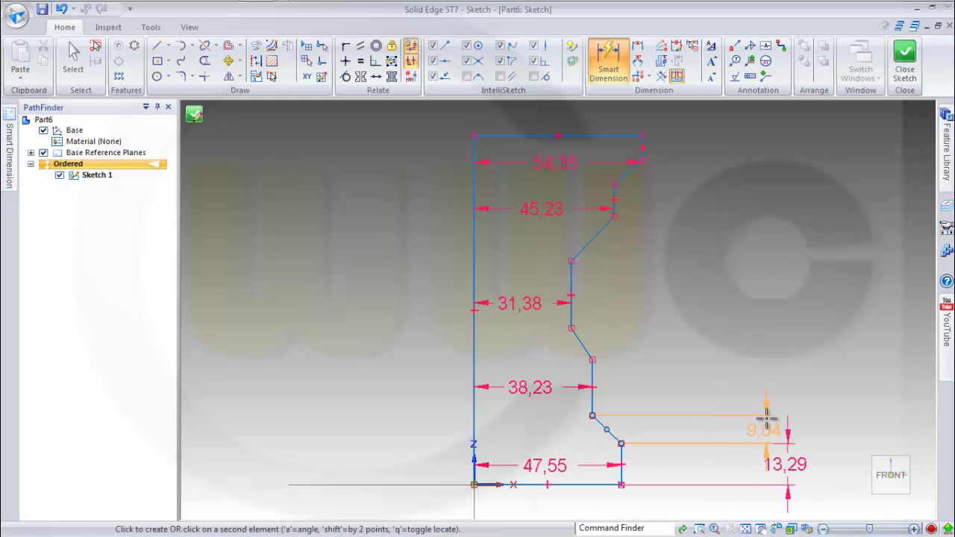
pyautogui.click(765, 415)
# Dimension the vertical heights of the lower vertical segment, the second slope and the waist's vertical segment, outside the profile.
pyautogui.click(596, 400)
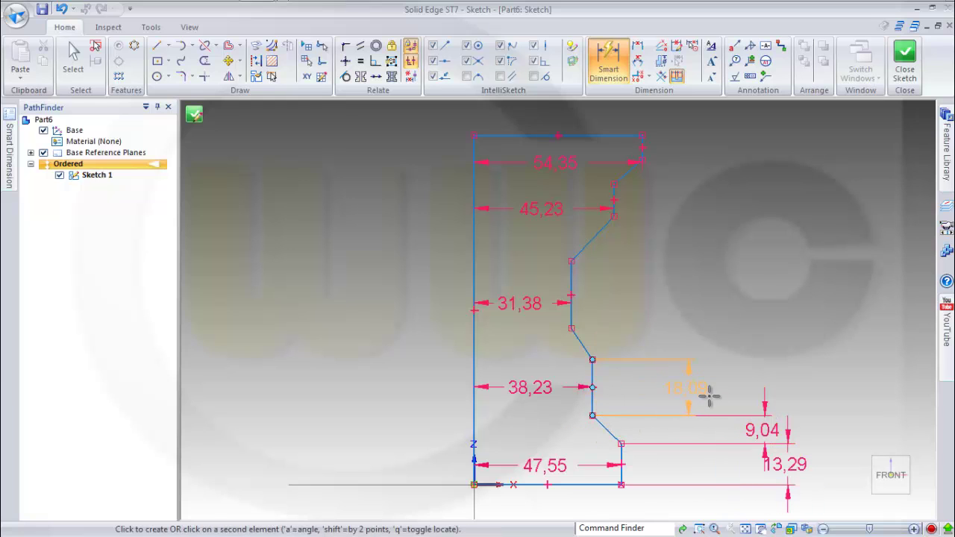
pyautogui.click(788, 392)
pyautogui.click(581, 346)
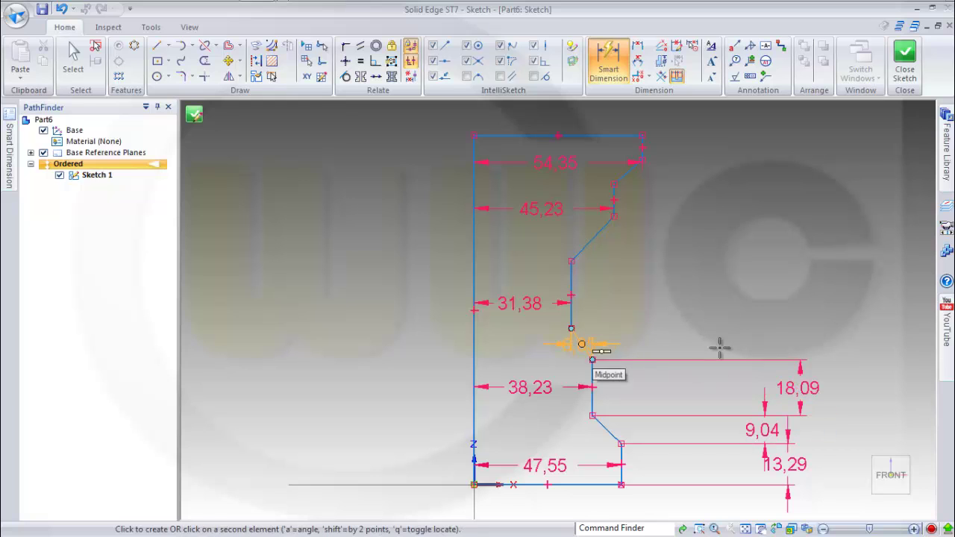
pyautogui.click(777, 342)
pyautogui.click(572, 315)
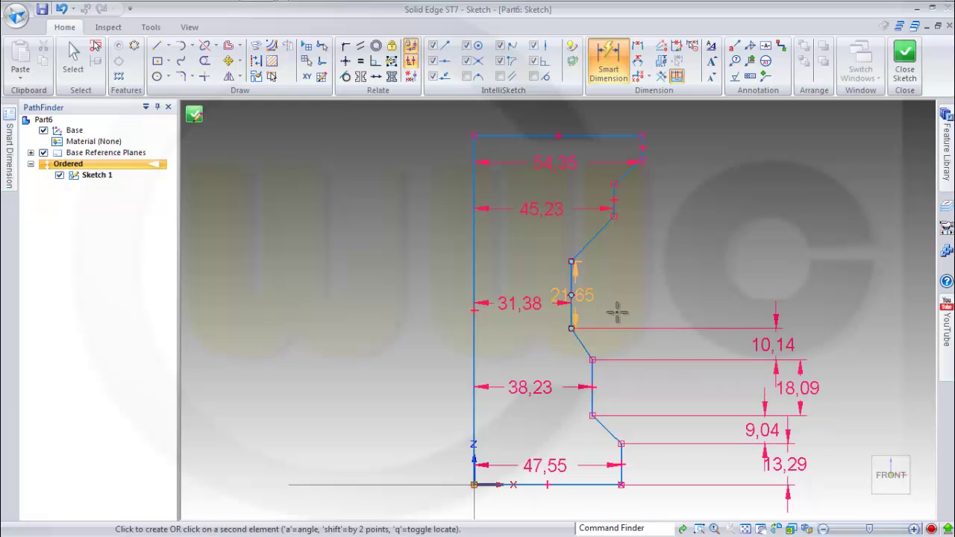
pyautogui.click(811, 307)
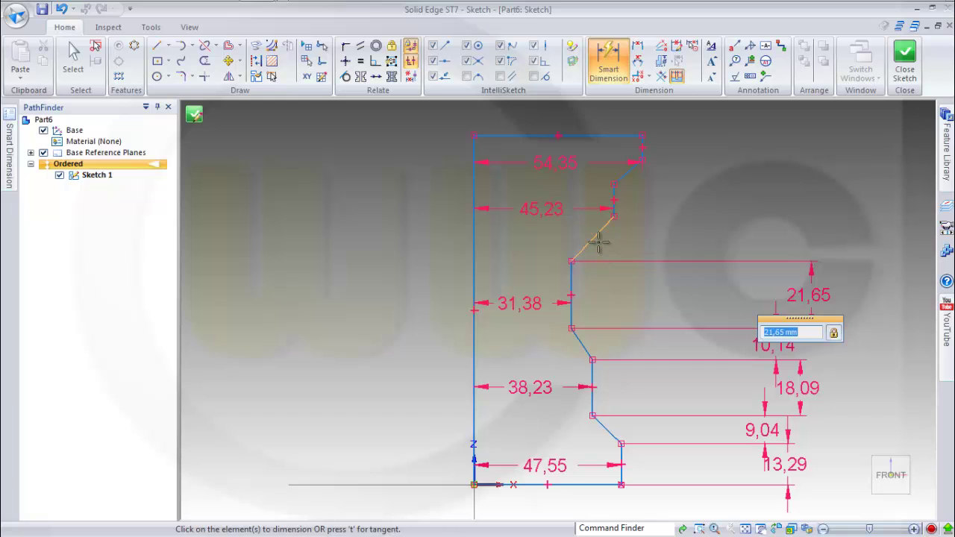
# Dimension the vertical heights of the slope above the waist and of the upper vertical segment, outside the profile.
pyautogui.click(599, 241)
pyautogui.click(784, 239)
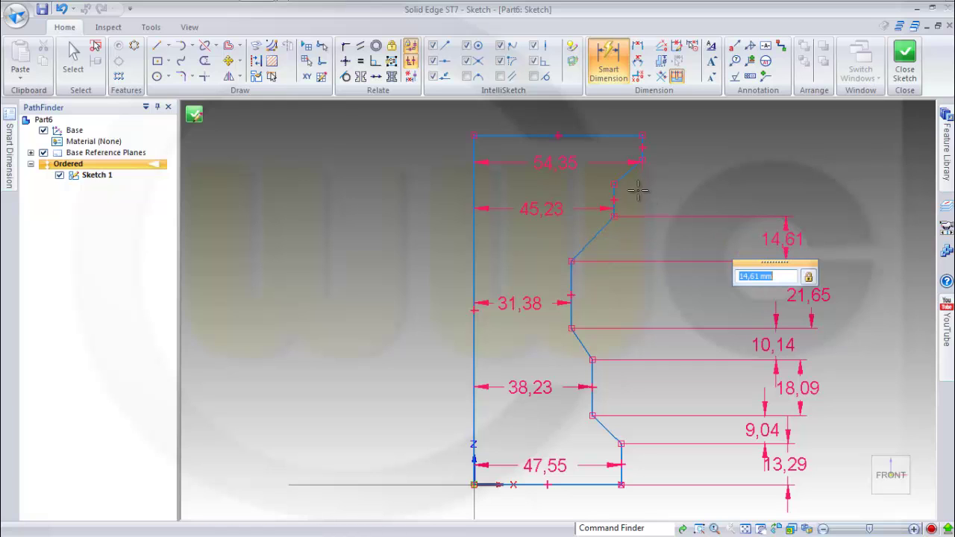
pyautogui.click(613, 198)
pyautogui.click(815, 209)
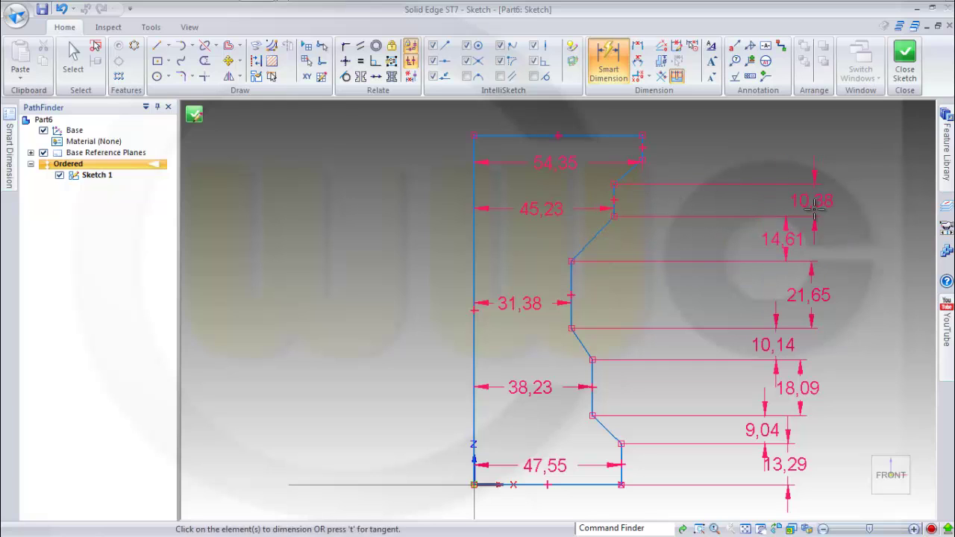
# Dimension the vertical heights of the uppermost slope and the short vertical segment at the profile's top corner, outside the profile.
pyautogui.click(629, 171)
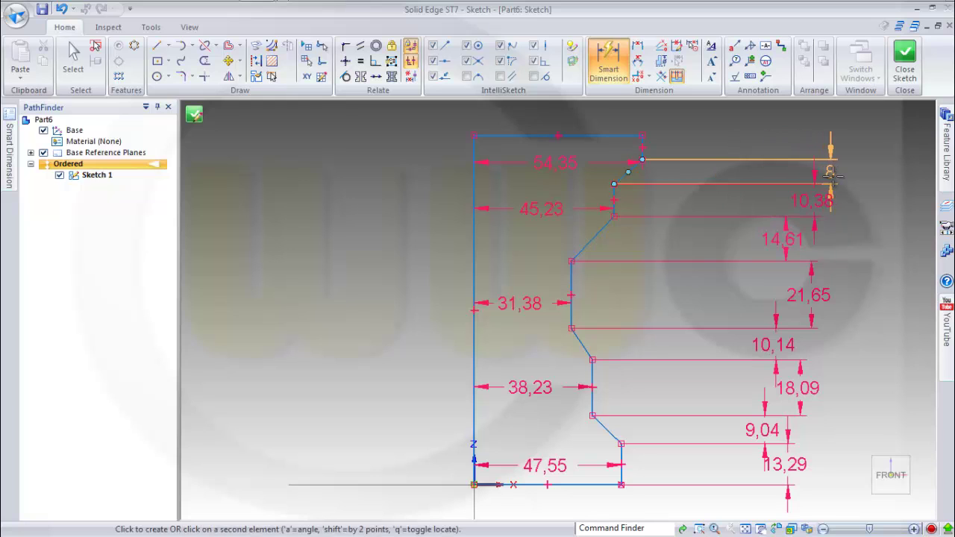
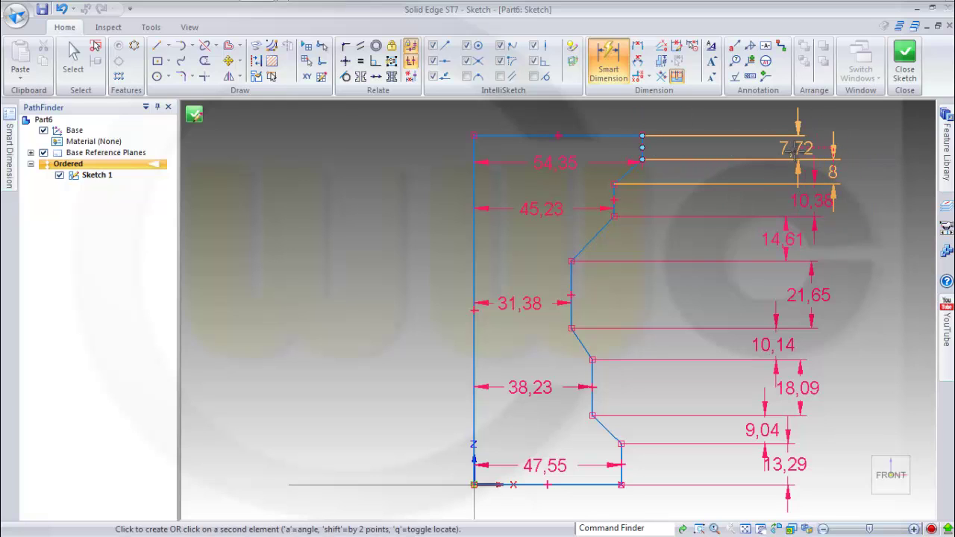
pyautogui.click(797, 149)
pyautogui.press('Return')
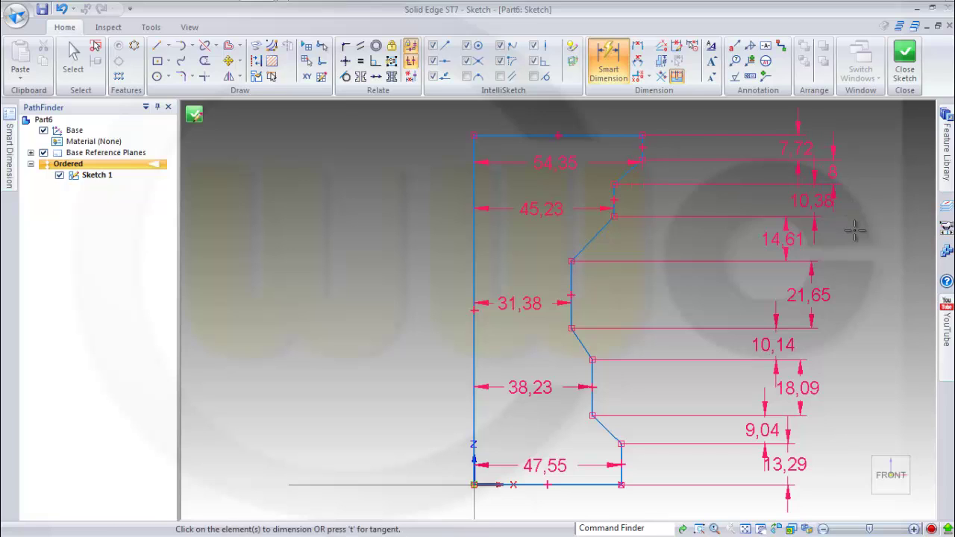
pyautogui.press('Escape')
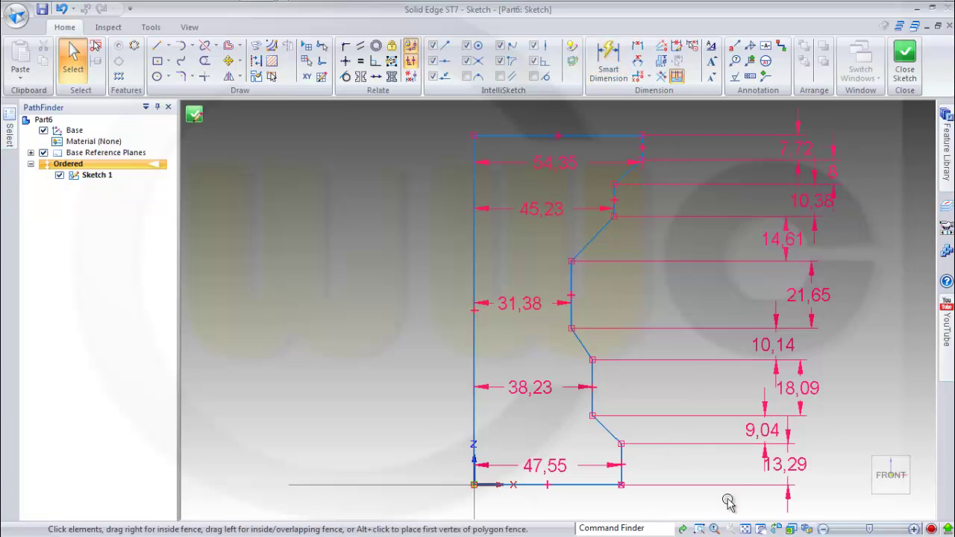
# Set the height of the base's vertical segment to 3 mm and the short topmost vertical segment to 5 mm.
pyautogui.click(784, 468)
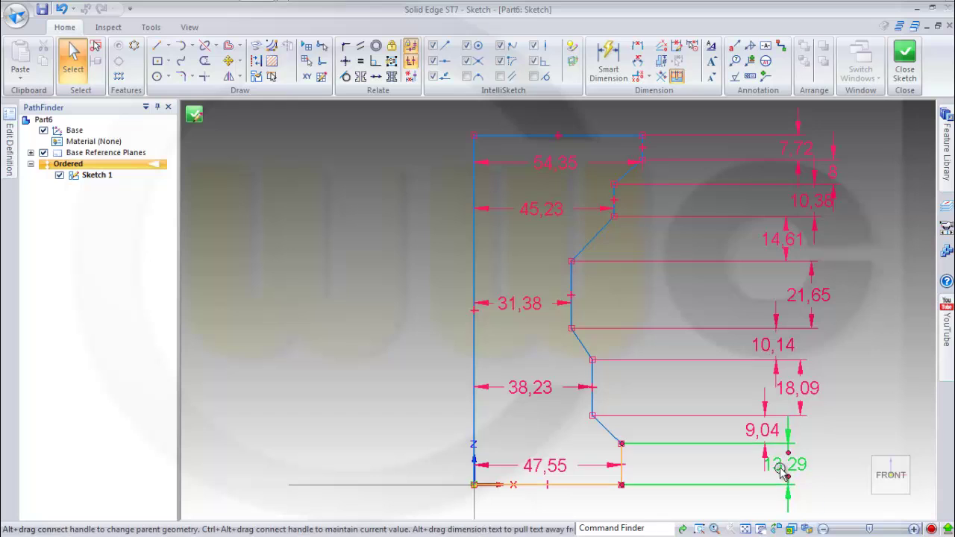
pyautogui.write('3,29')
pyautogui.press('Return')
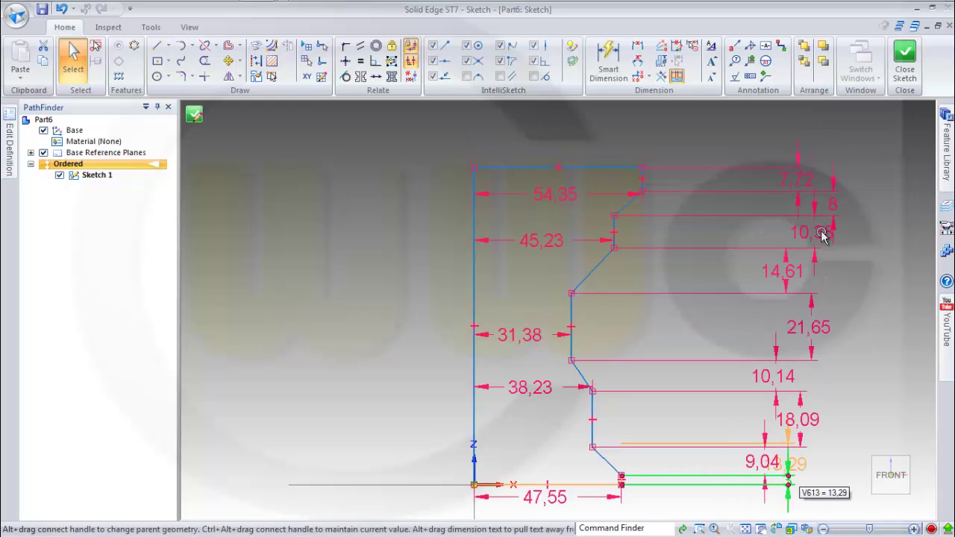
pyautogui.click(800, 183)
pyautogui.write('5')
pyautogui.press('Return')
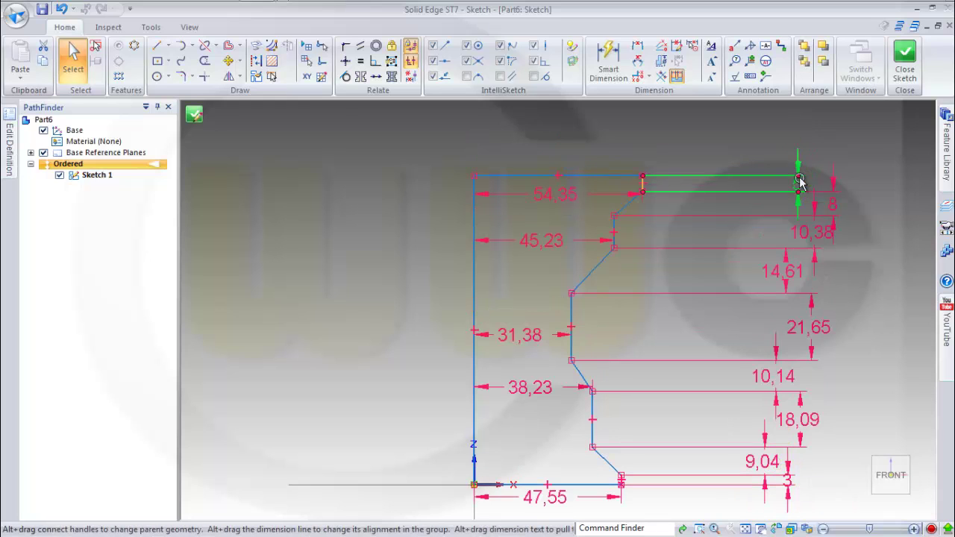
# Set the uppermost slope's height to 20 mm and the upper vertical segment below it to 64 mm.
pyautogui.click(835, 203)
pyautogui.write('20')
pyautogui.press('Return')
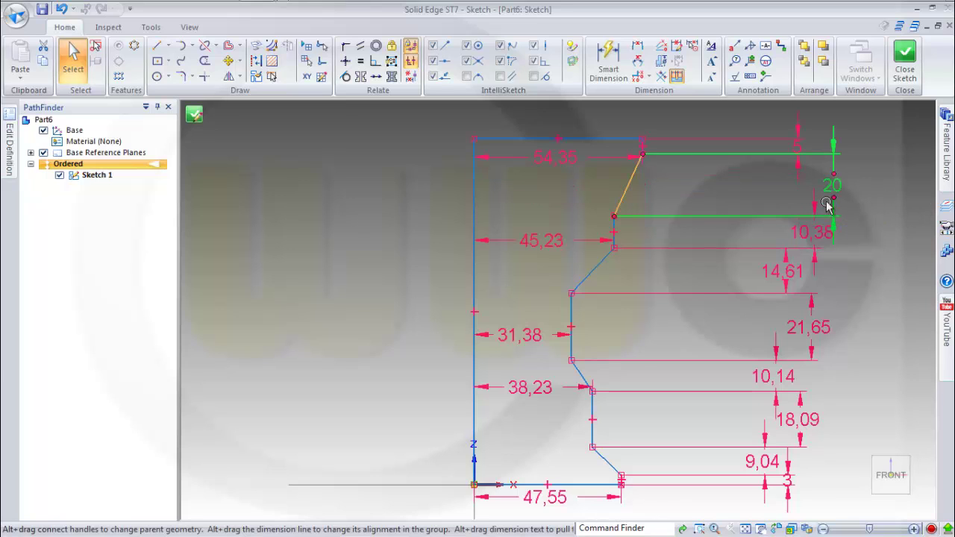
pyautogui.click(803, 235)
pyautogui.write('64')
pyautogui.press('Return')
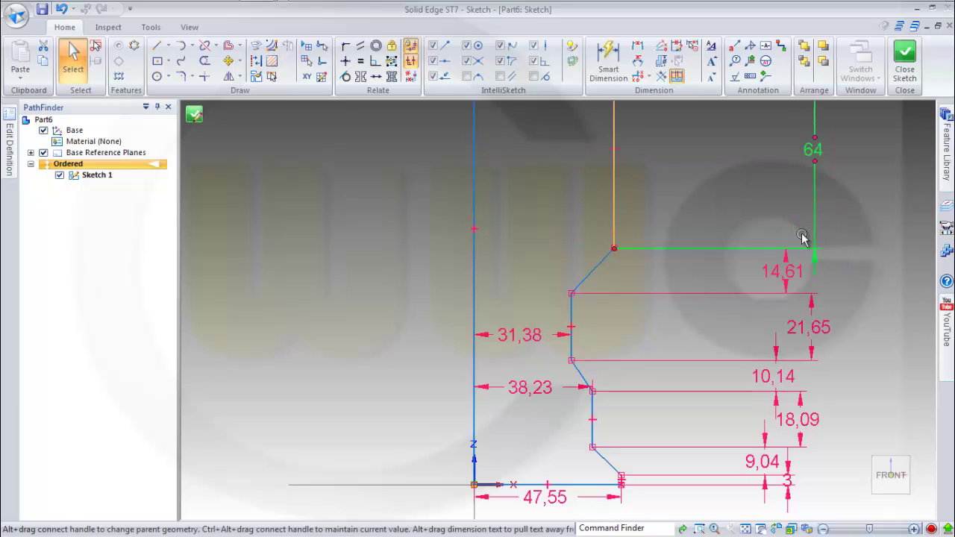
# Set the height of the slope above the waist to 20 mm and the waist's vertical segment to 78 mm.
pyautogui.click(796, 273)
pyautogui.write('20')
pyautogui.press('Return')
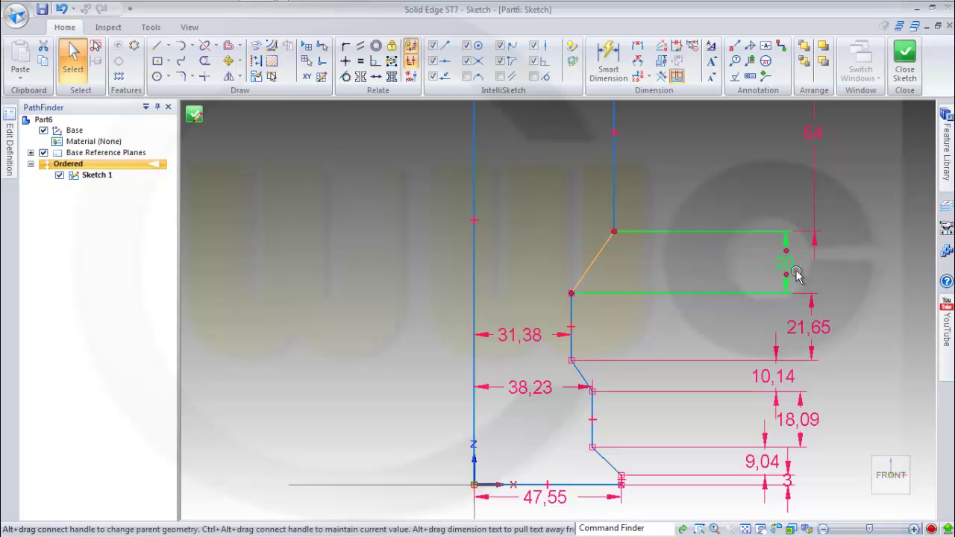
pyautogui.click(796, 328)
pyautogui.write('7')
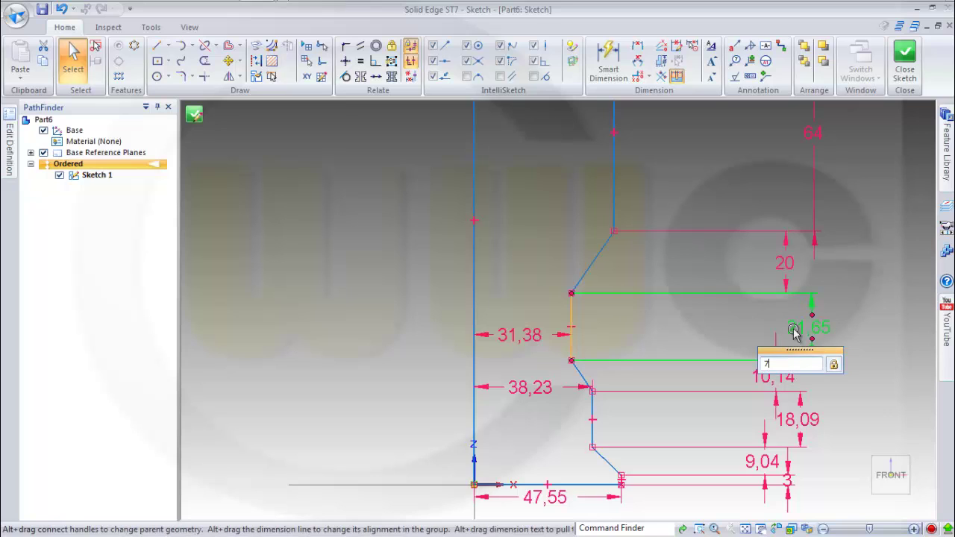
pyautogui.write('8')
pyautogui.press('Return')
# Set the heights of the slope below the waist, the lower vertical segment and the base slope to 20 mm each.
pyautogui.click(782, 377)
pyautogui.write('20')
pyautogui.press('Return')
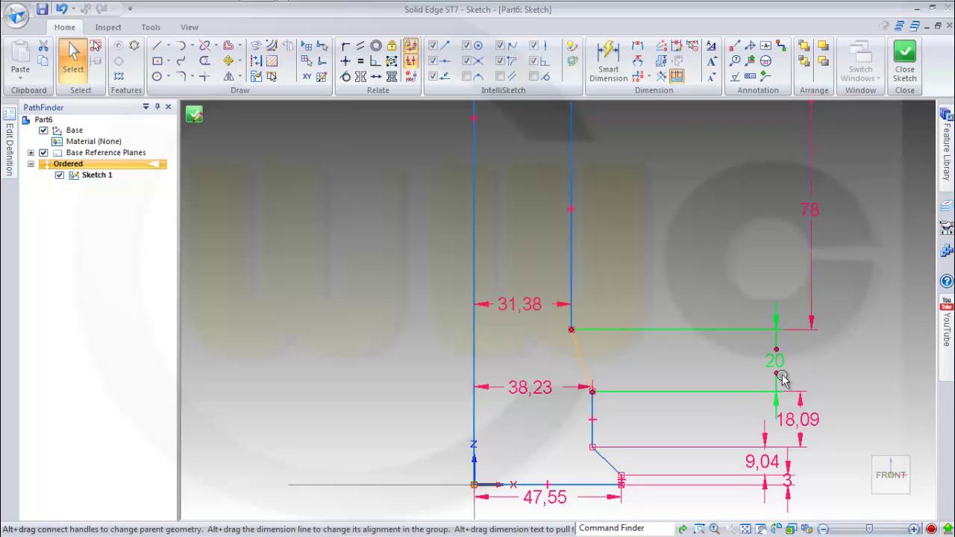
pyautogui.click(797, 424)
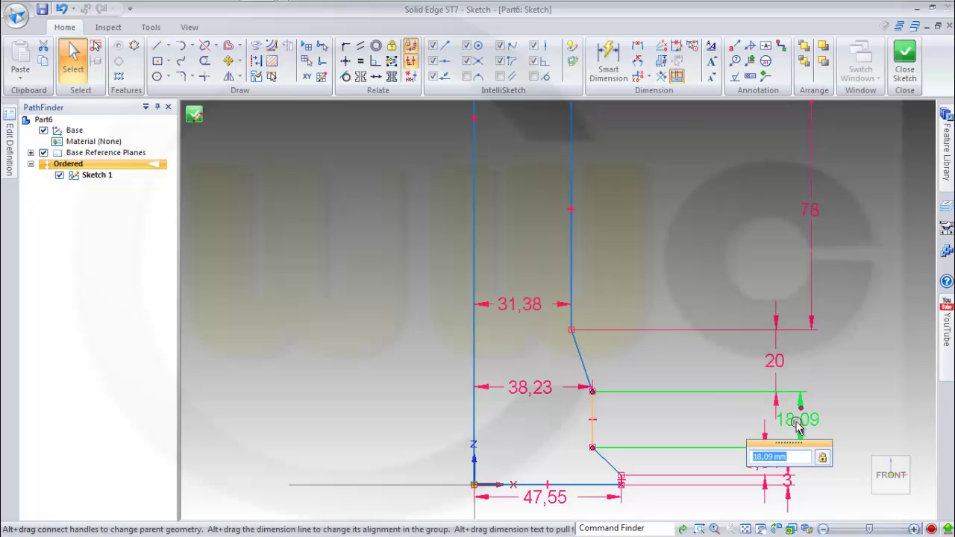
pyautogui.write('20')
pyautogui.press('Return')
pyautogui.click(768, 457)
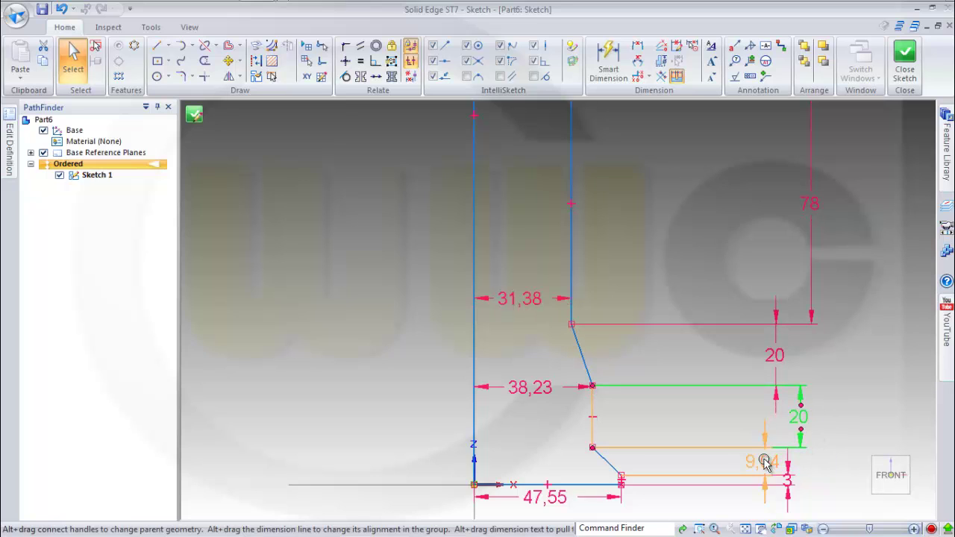
pyautogui.write('20')
pyautogui.press('Return')
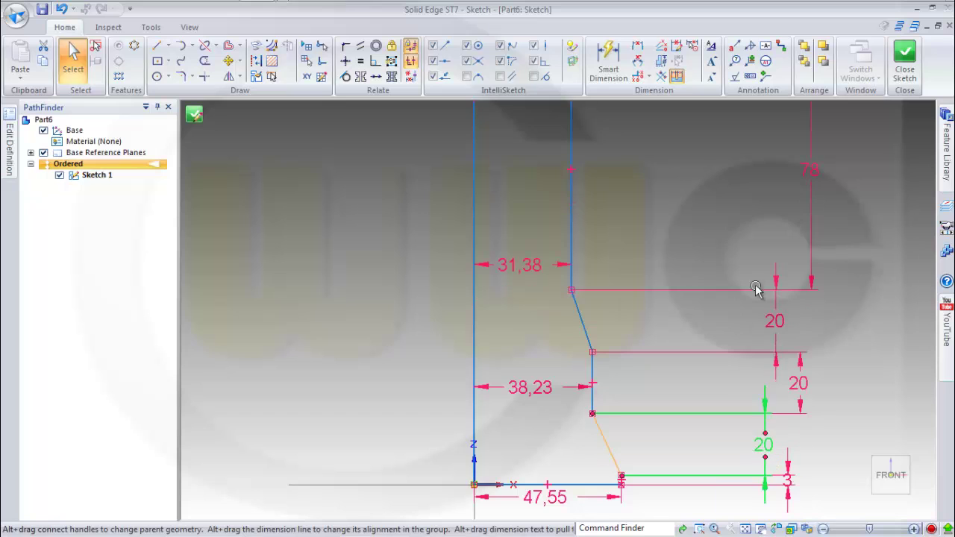
# Set the horizontal distance from the axis line to 245 mm for the base and 232 mm for the lower vertical segment.
pyautogui.click(777, 528)
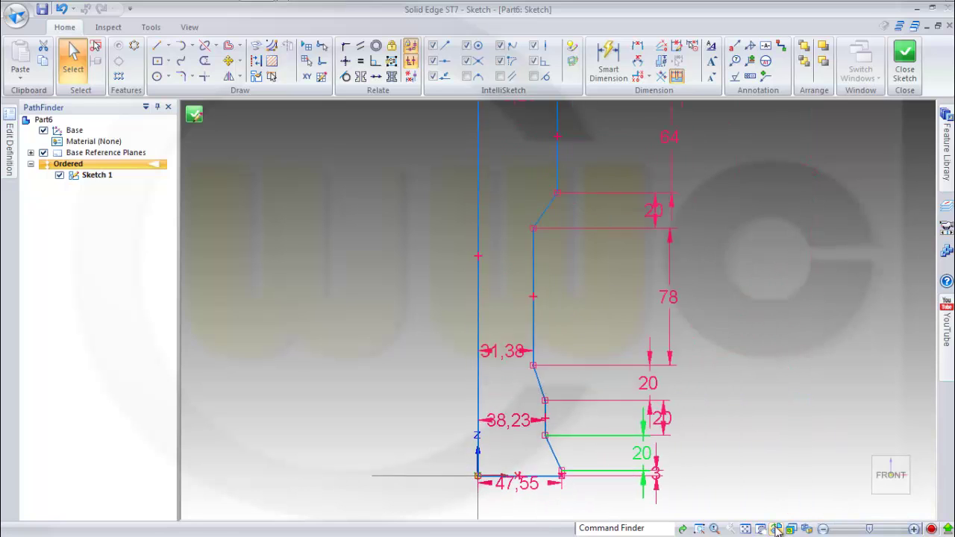
pyautogui.click(519, 482)
pyautogui.write('245')
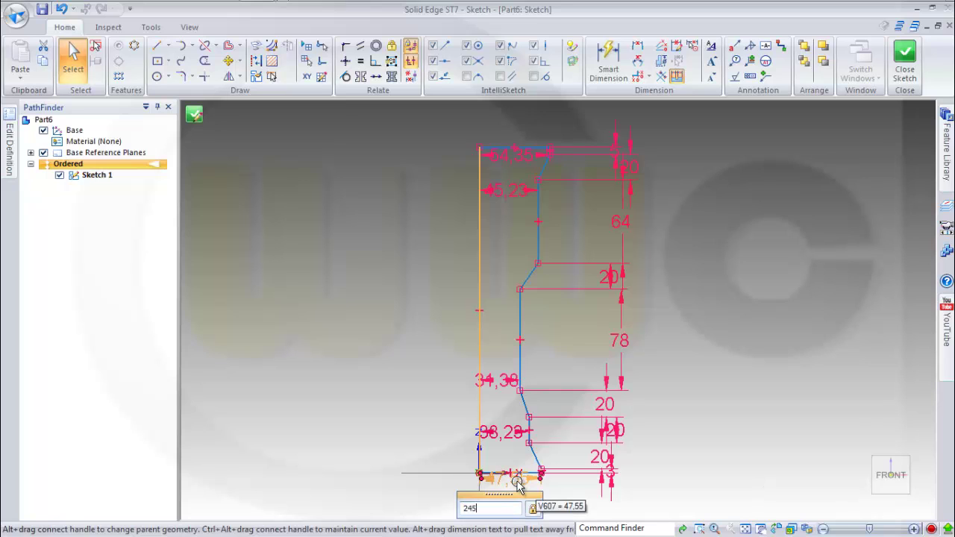
pyautogui.press('Return')
pyautogui.click(502, 439)
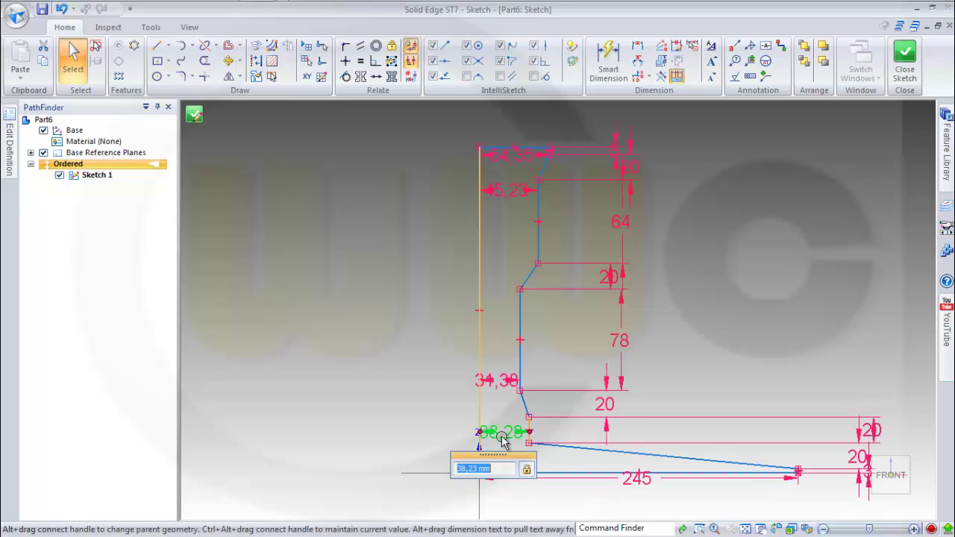
pyautogui.write('232')
pyautogui.press('Return')
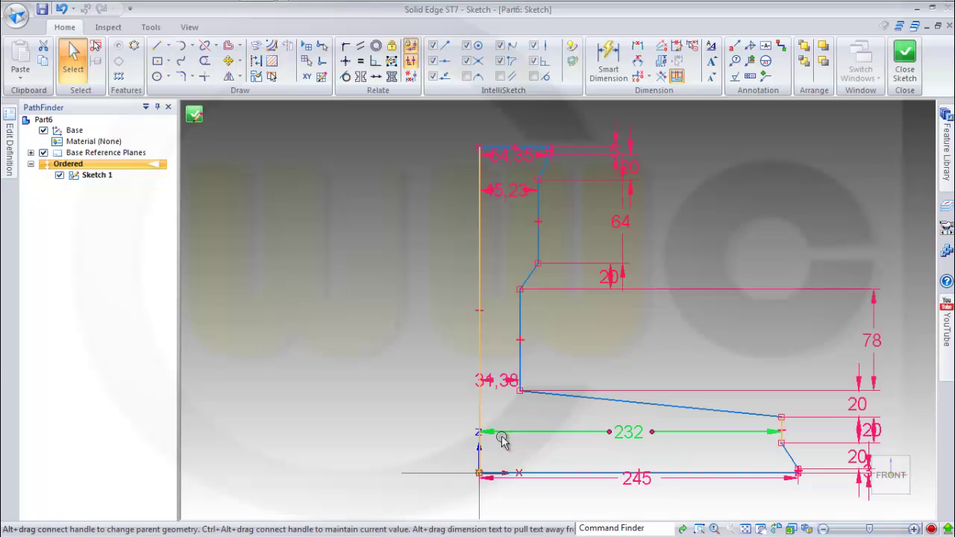
# Set the horizontal distance from the axis line to 220 mm for the waist and 232 mm for the upper vertical segment.
pyautogui.click(487, 382)
pyautogui.write('220')
pyautogui.press('Return')
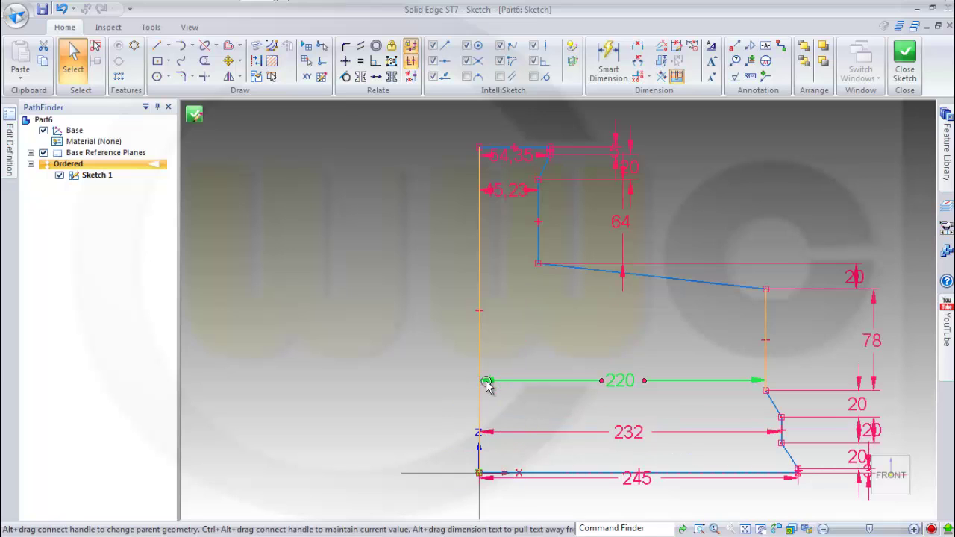
pyautogui.click(513, 191)
pyautogui.write('232')
pyautogui.press('Return')
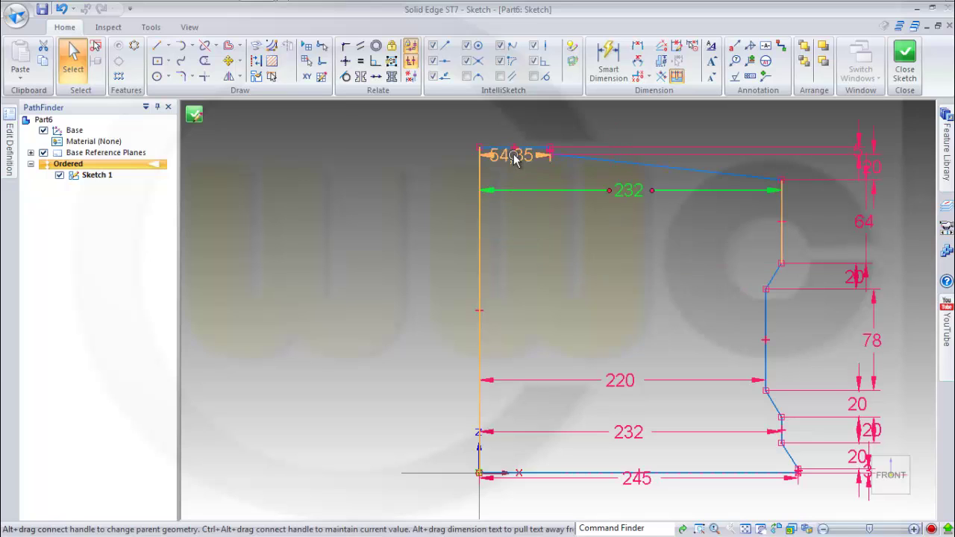
# Set the profile's top width to 245 mm and close the sketch.
pyautogui.click(515, 157)
pyautogui.write('245')
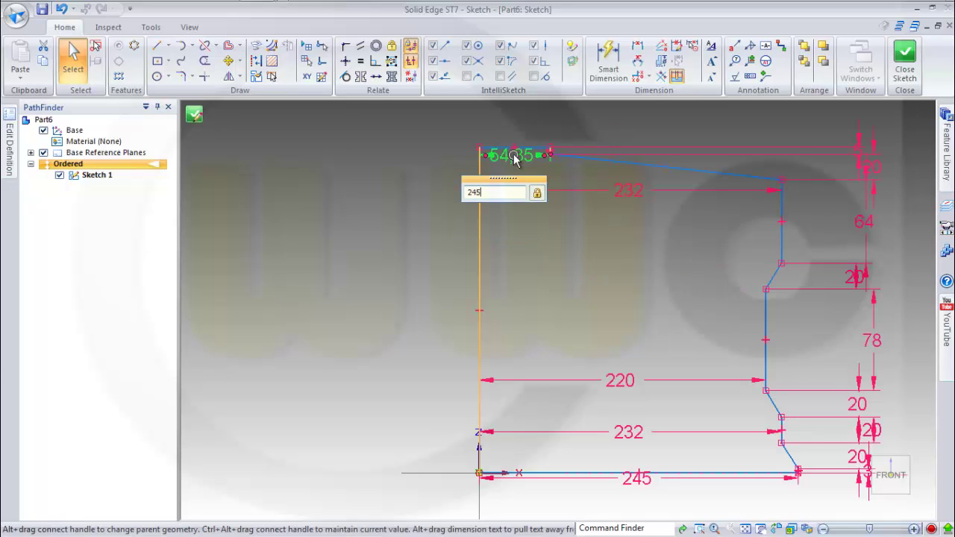
pyautogui.press('Return')
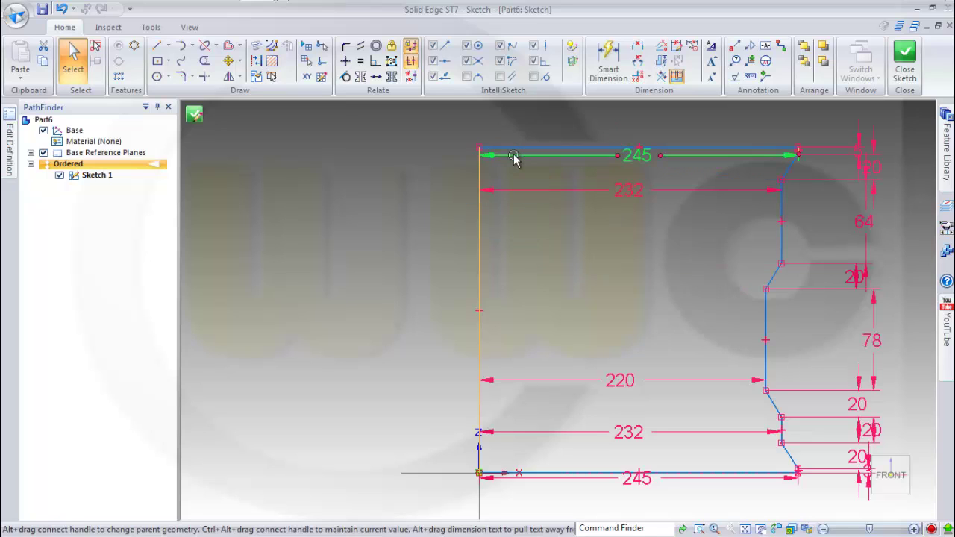
pyautogui.click(790, 529)
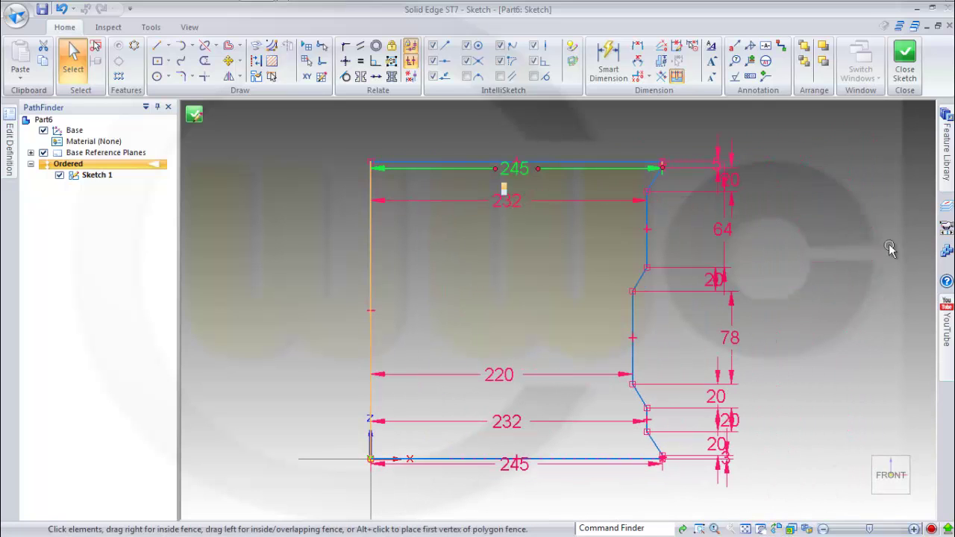
pyautogui.click(908, 64)
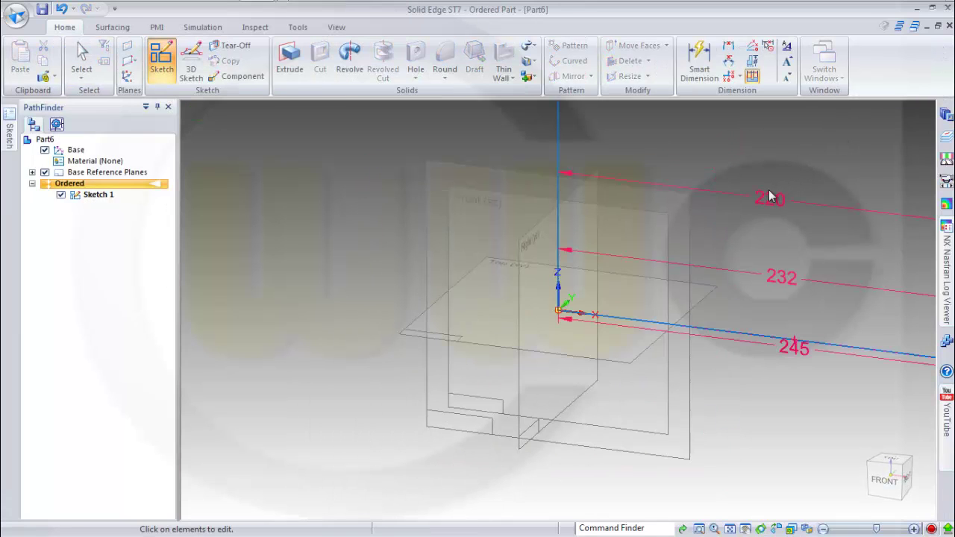
# Start a Revolve using the whole closed profile chain and its vertical inner line as the axis.
pyautogui.click(777, 529)
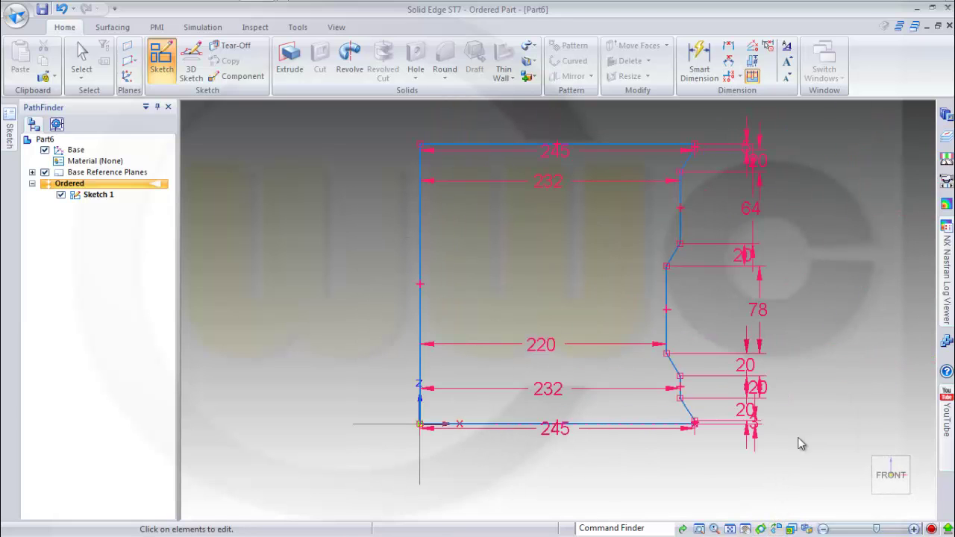
pyautogui.moveTo(824, 291)
pyautogui.mouseDown(button='middle')
pyautogui.moveTo(794, 326)
pyautogui.moveTo(701, 245)
pyautogui.mouseUp(button='middle')
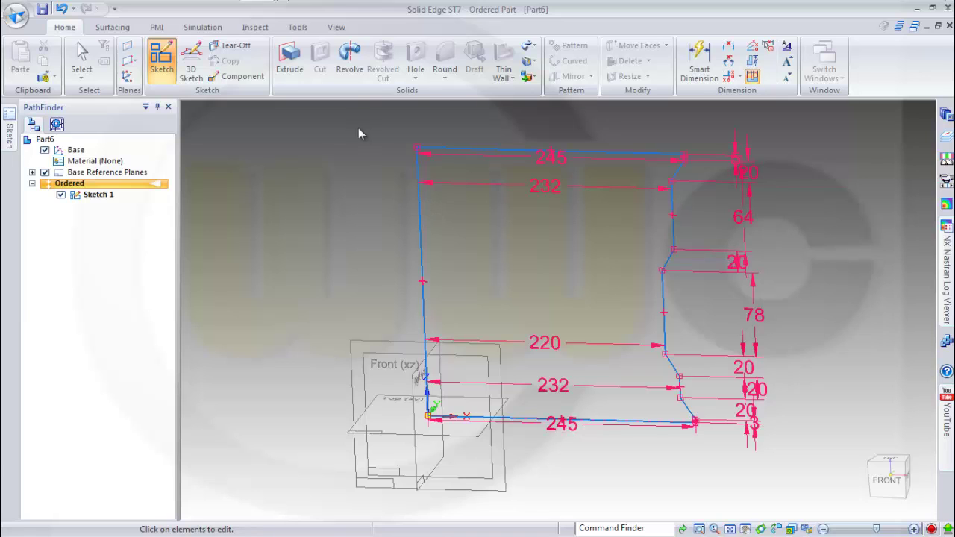
pyautogui.click(349, 54)
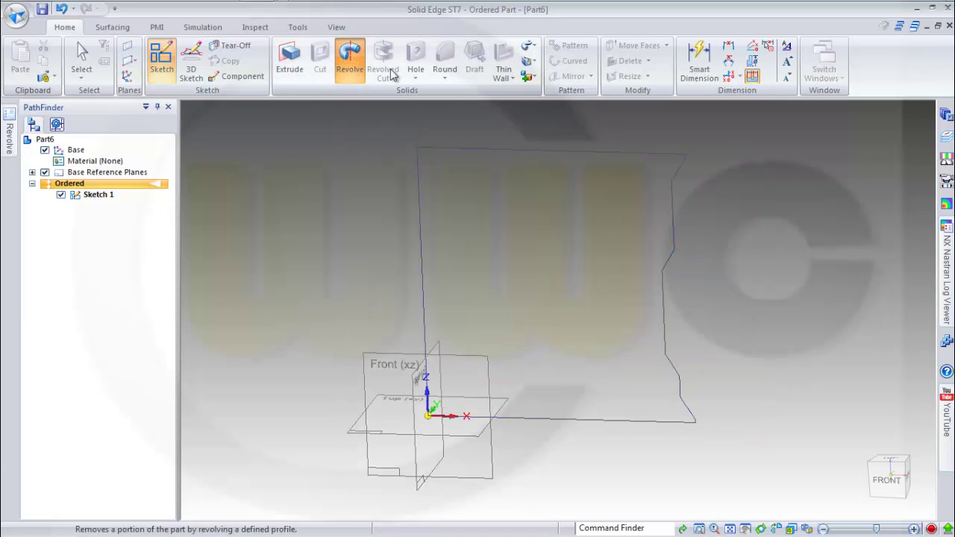
pyautogui.click(453, 150)
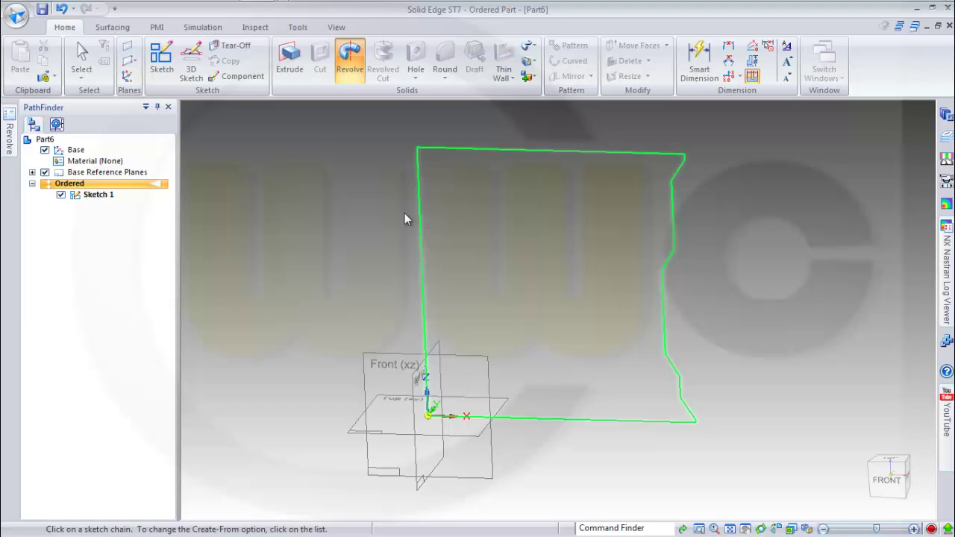
pyautogui.rightClick(297, 185)
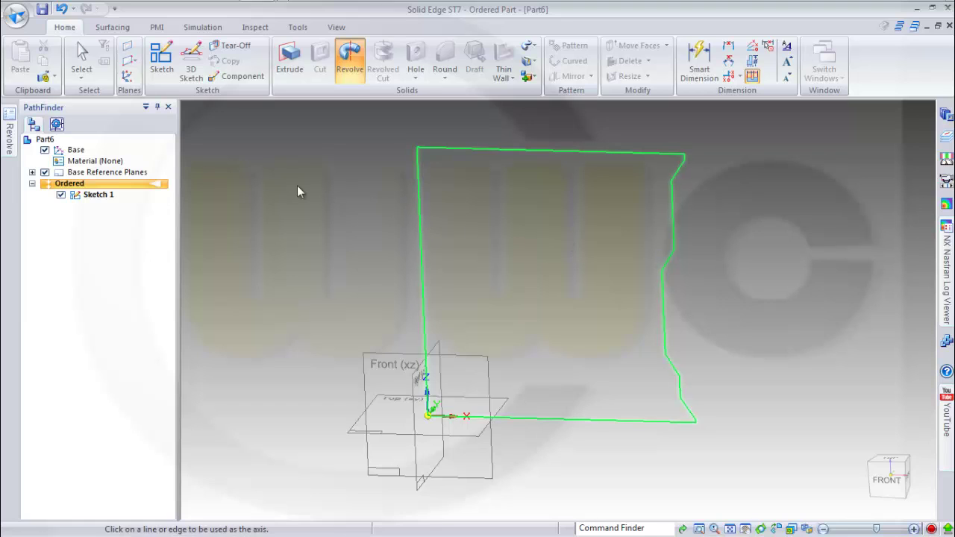
pyautogui.click(421, 222)
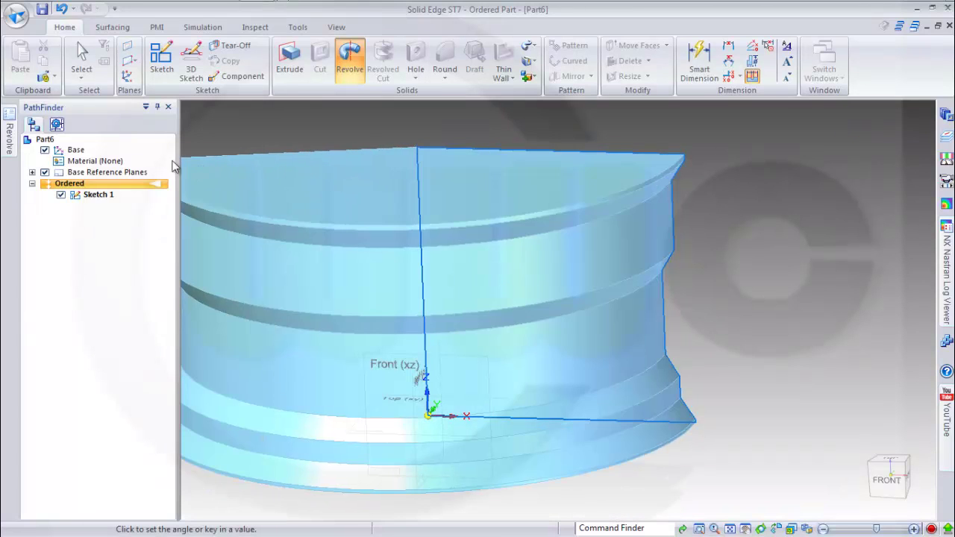
# Set the revolve angle to 360° and finish the solid, leaving the Revolve command.
pyautogui.moveTo(10, 139)
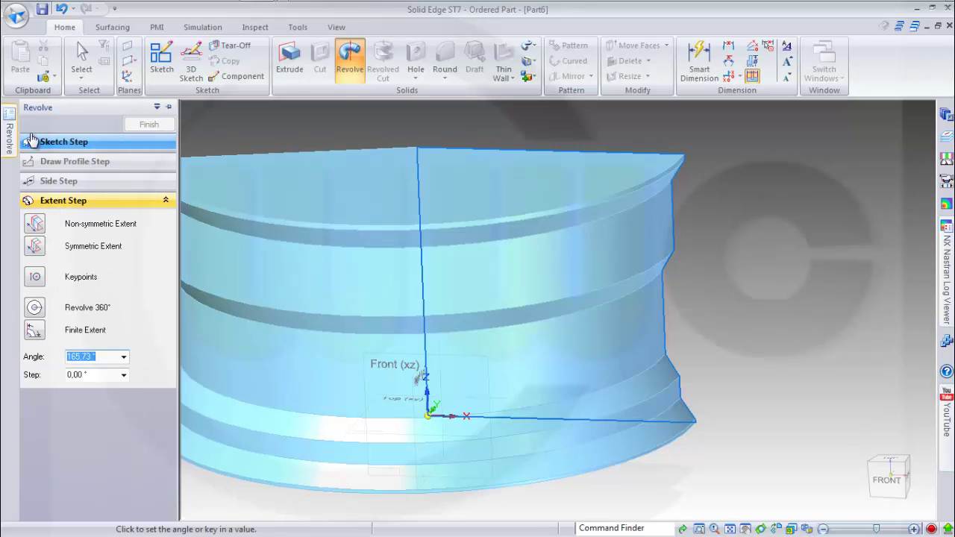
pyautogui.click(161, 106)
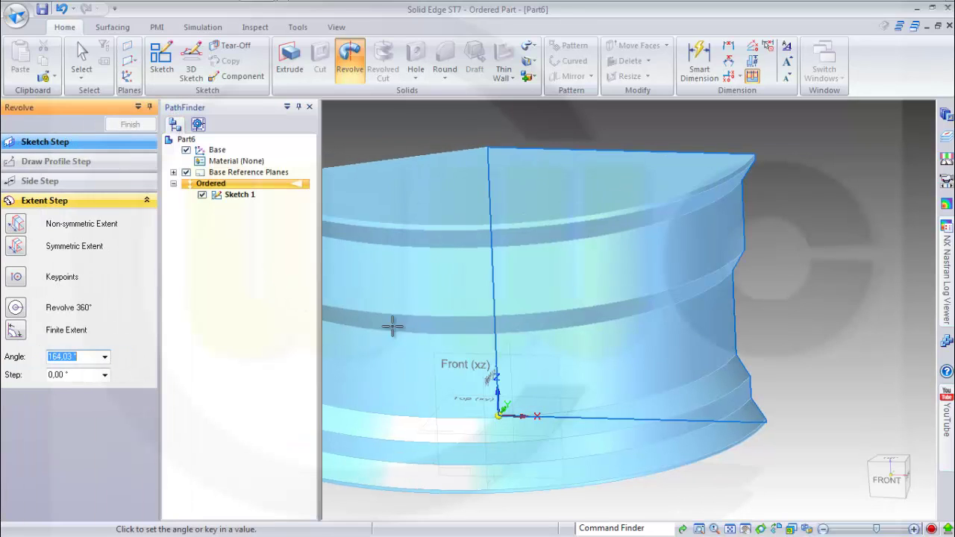
pyautogui.write('3')
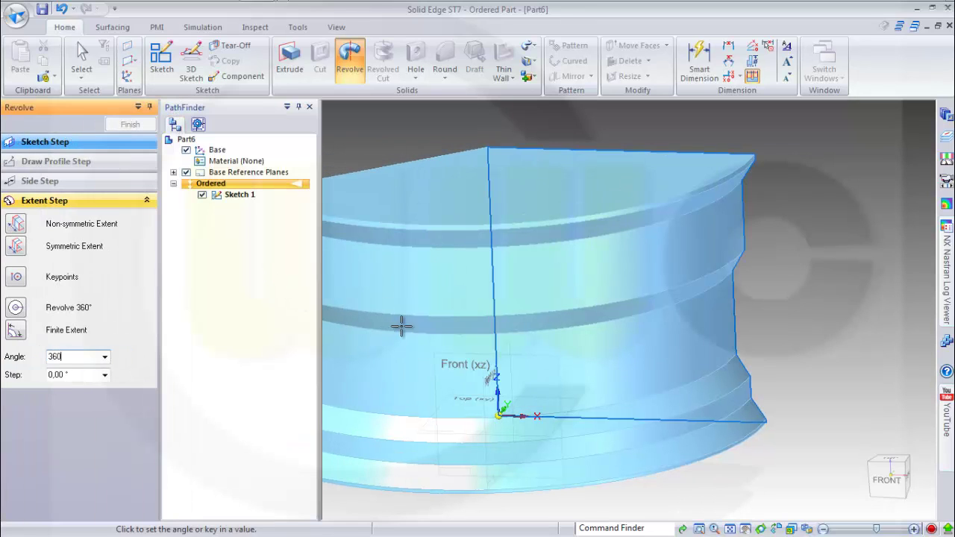
pyautogui.write('60')
pyautogui.press('Return')
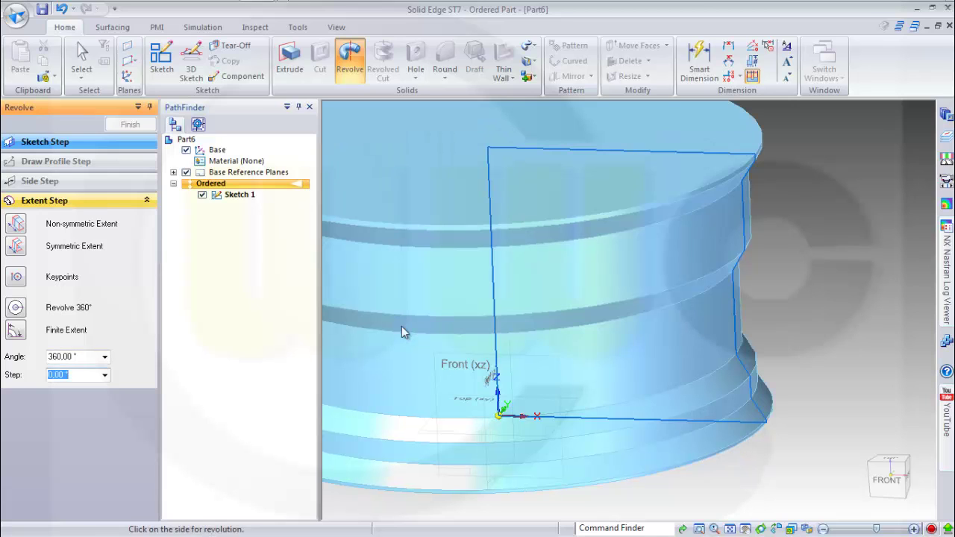
pyautogui.click(833, 294)
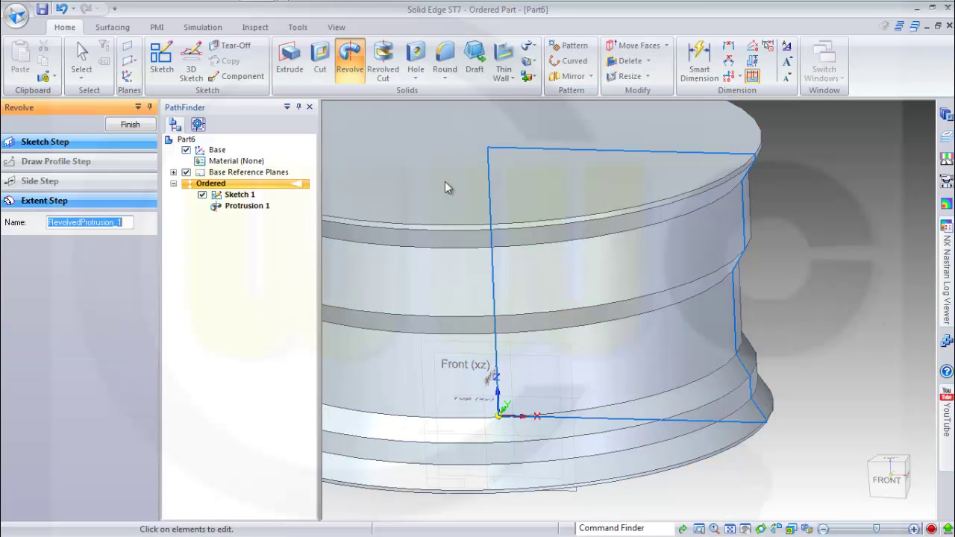
pyautogui.click(149, 124)
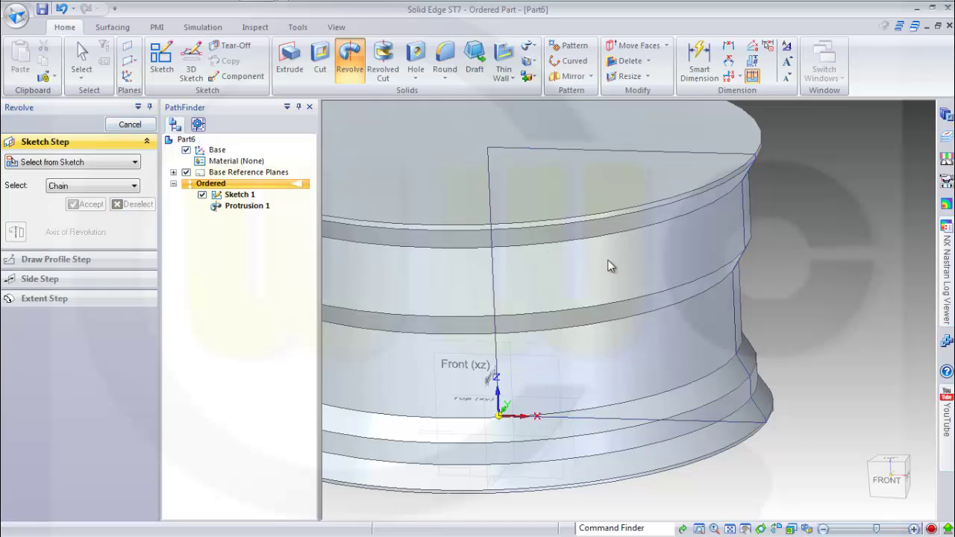
pyautogui.click(135, 125)
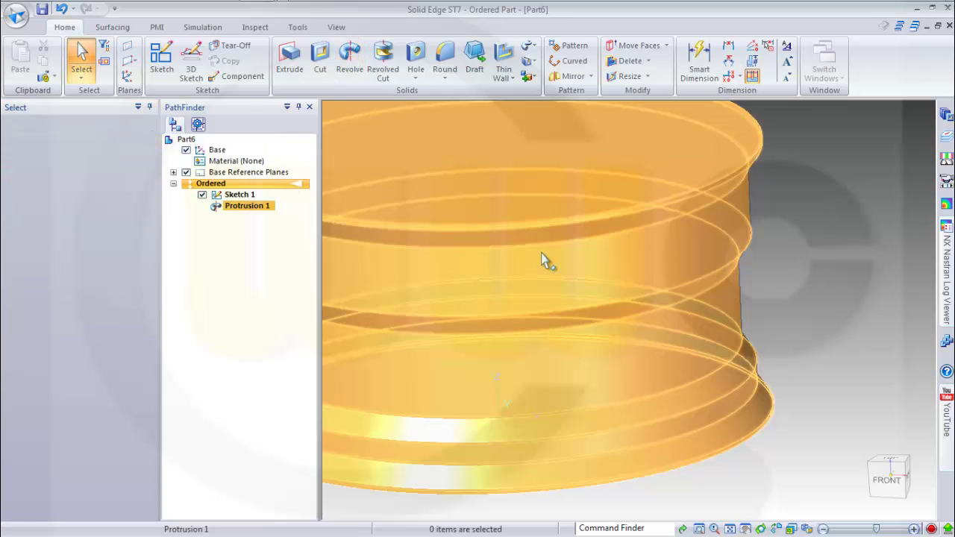
# Hollow the solid with a 5 mm Thin Wall offset inside, leaving the flat top and bottom faces open.
pyautogui.click(730, 528)
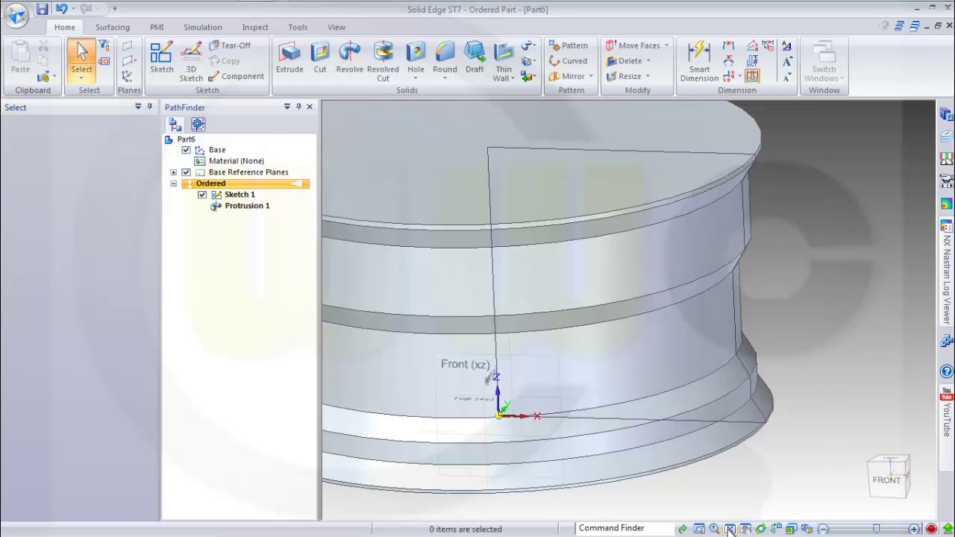
pyautogui.click(503, 61)
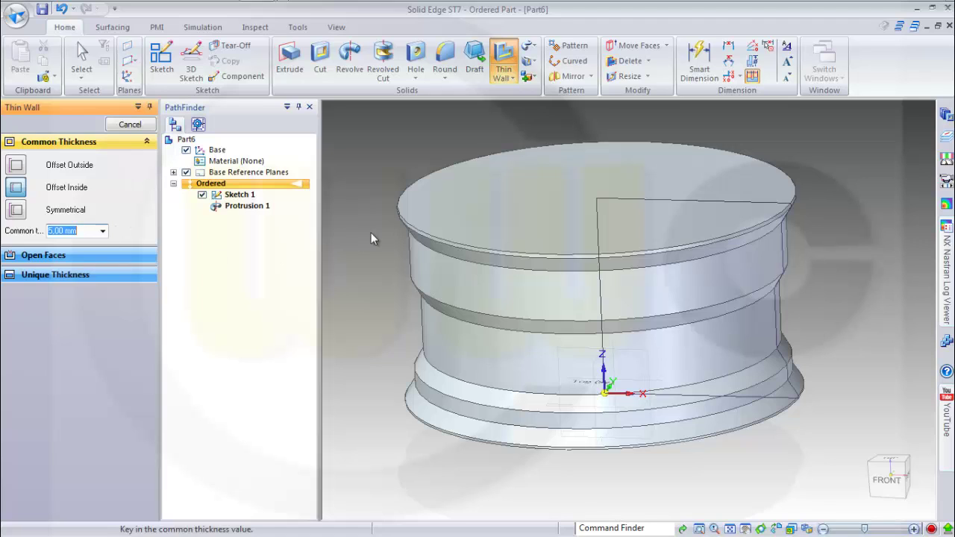
pyautogui.press('Return')
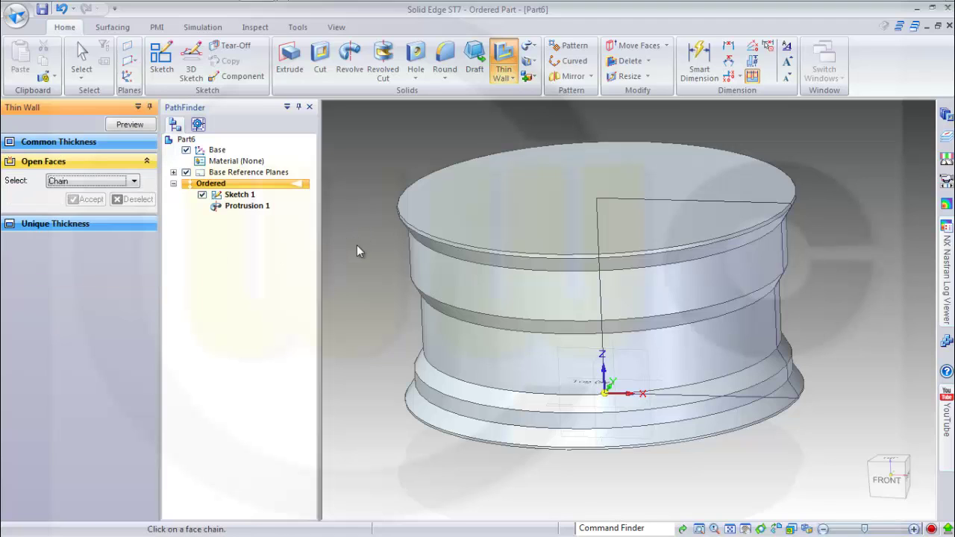
pyautogui.click(577, 202)
pyautogui.moveTo(808, 453); pyautogui.dragTo(754, 391, button='middle')
pyautogui.click(753, 393)
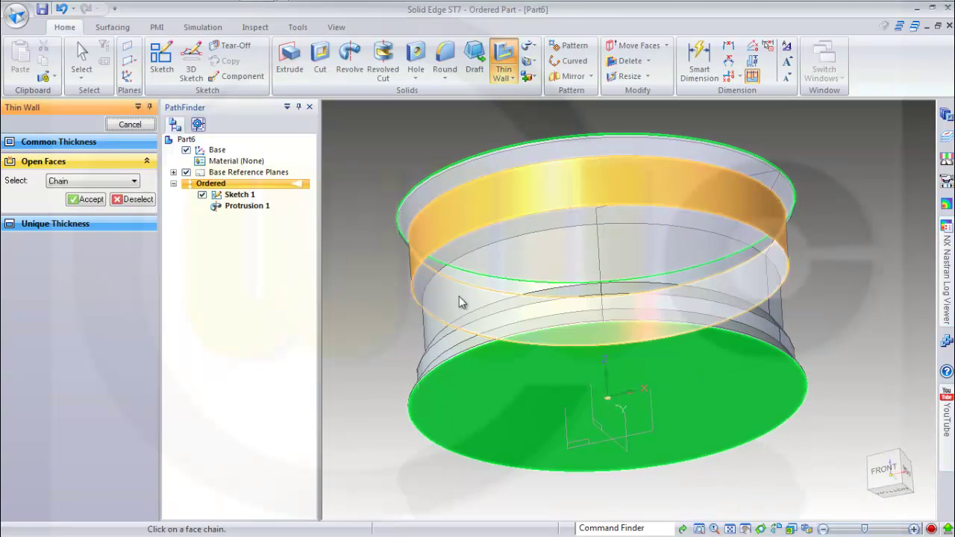
pyautogui.click(90, 199)
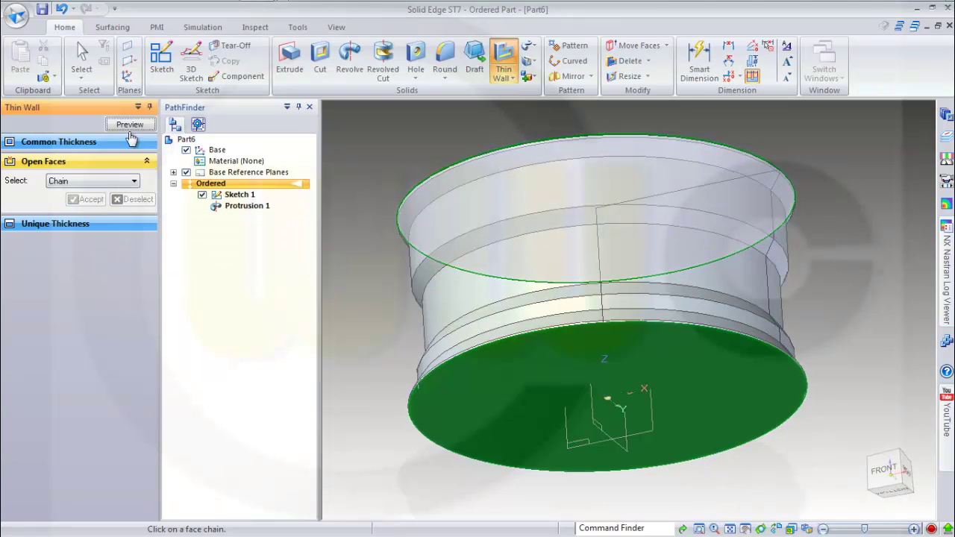
pyautogui.click(131, 125)
pyautogui.click(129, 123)
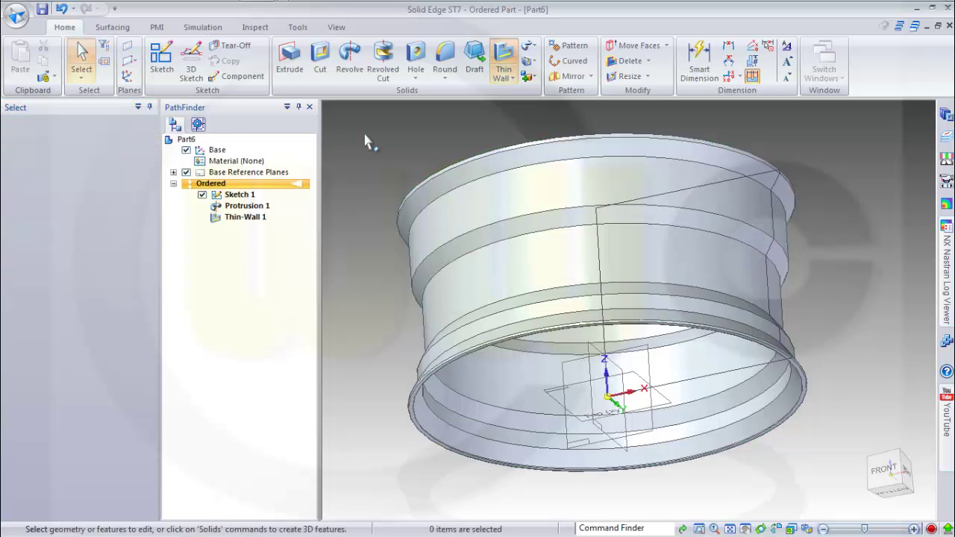
# Copy the whole profile chain onto the front plane as a tear-off sketch, and hide the original sketch.
pyautogui.moveTo(480, 177); pyautogui.dragTo(635, 213, button='middle')
pyautogui.moveTo(945, 239)
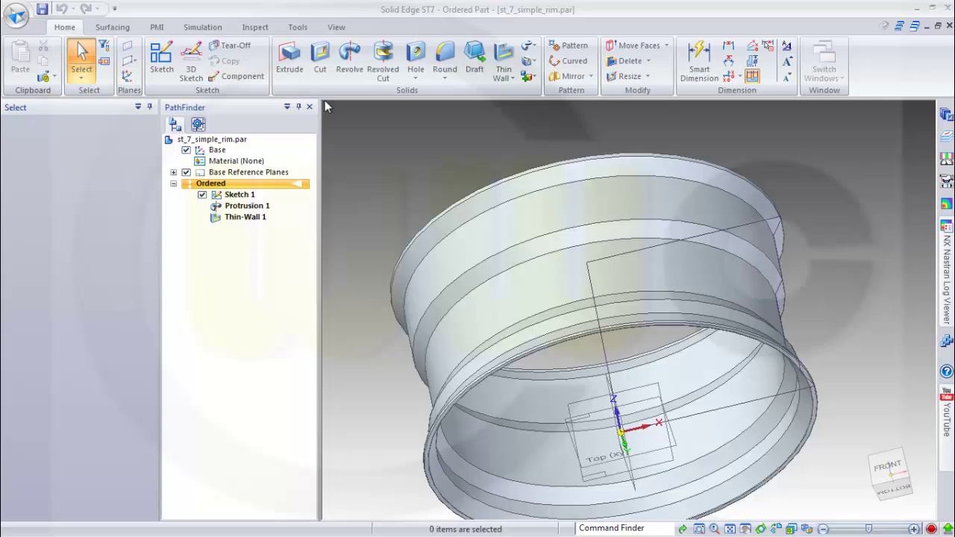
pyautogui.click(230, 46)
pyautogui.moveTo(412, 191); pyautogui.dragTo(485, 278, button='middle')
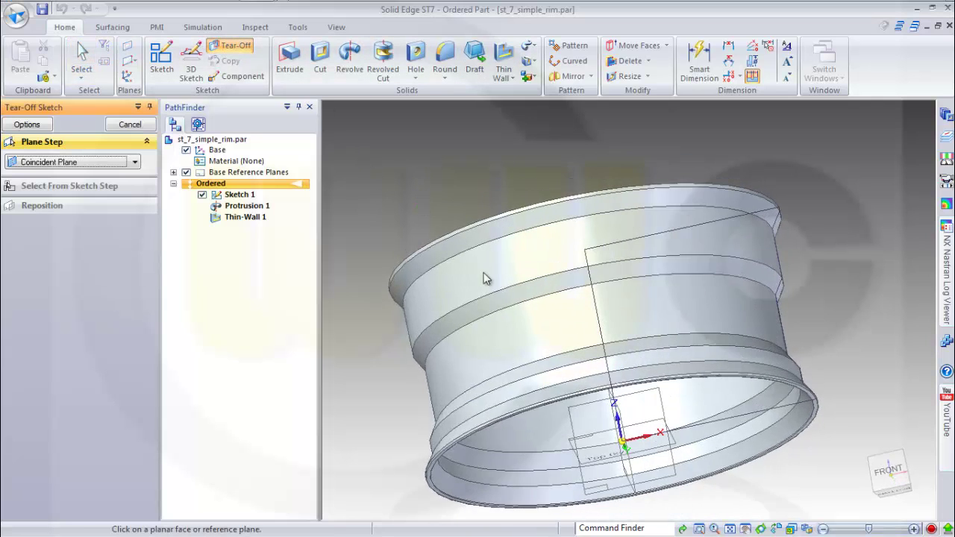
pyautogui.click(663, 407)
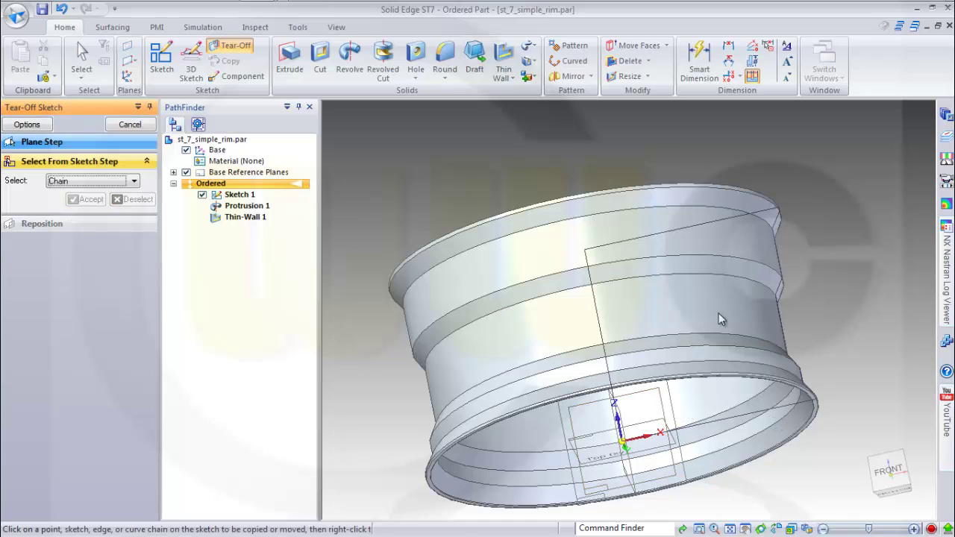
pyautogui.click(651, 241)
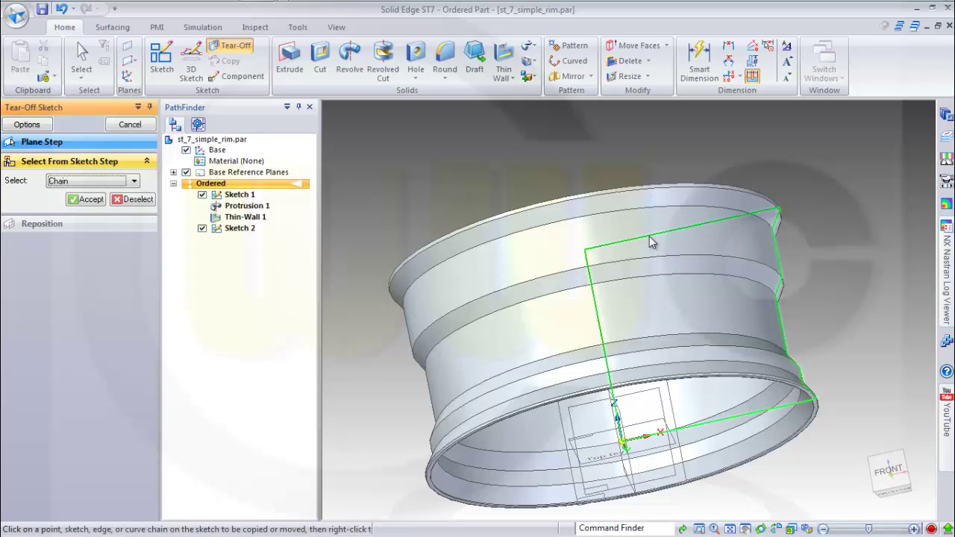
pyautogui.click(91, 198)
pyautogui.click(130, 125)
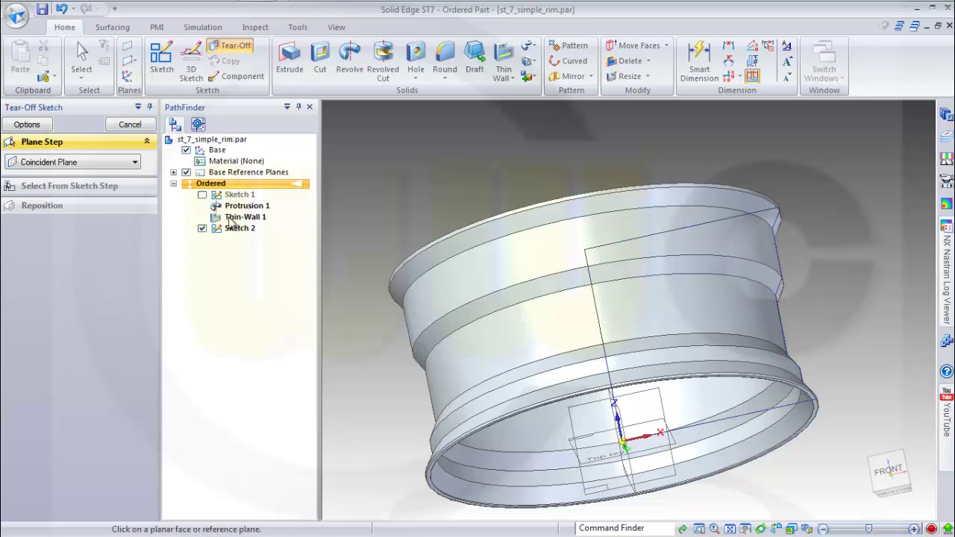
pyautogui.click(130, 125)
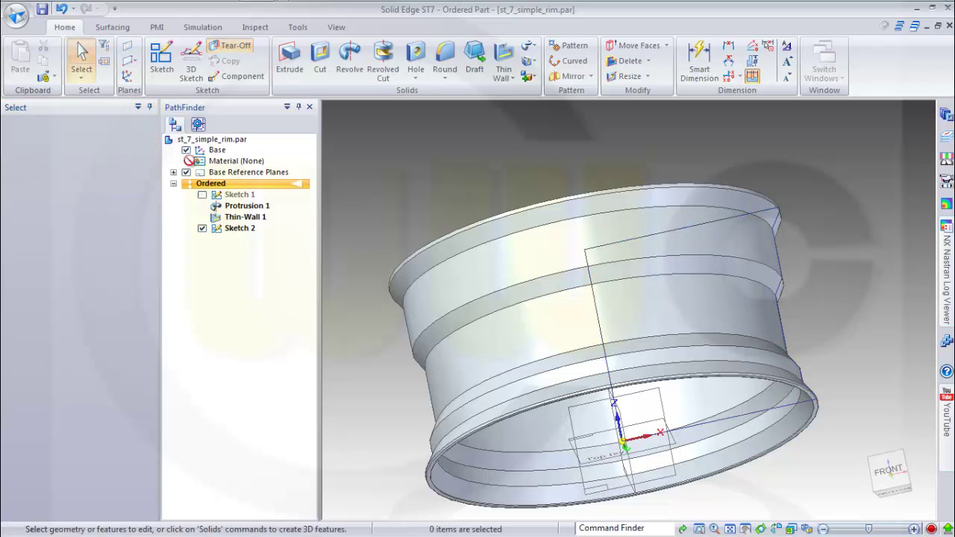
# Hide the thin-walled body and open the copied sketch for profile editing.
pyautogui.rightClick(238, 218)
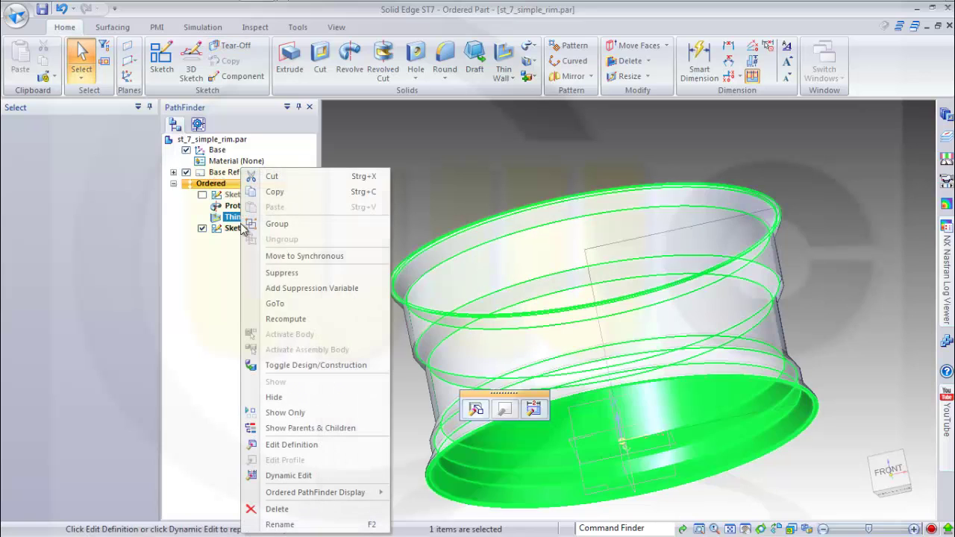
pyautogui.click(274, 397)
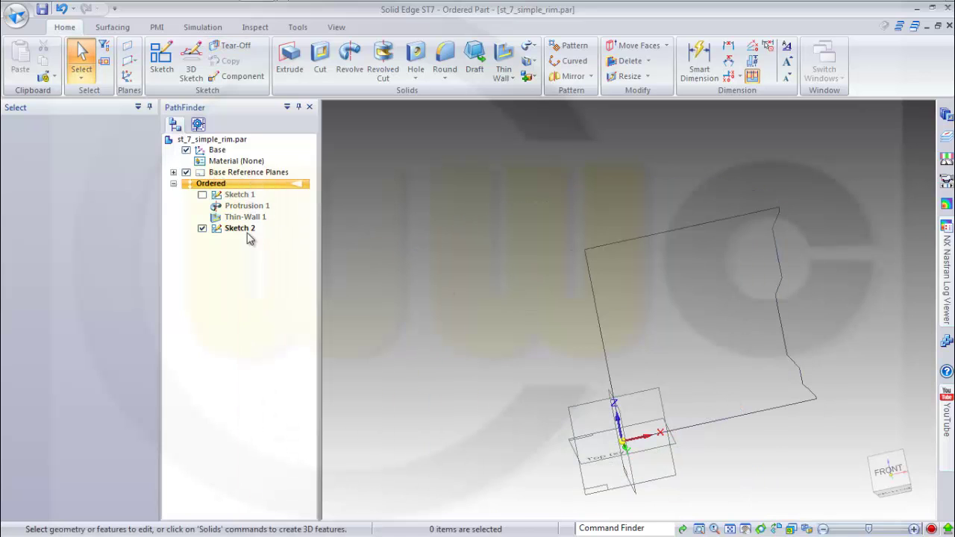
pyautogui.click(239, 230)
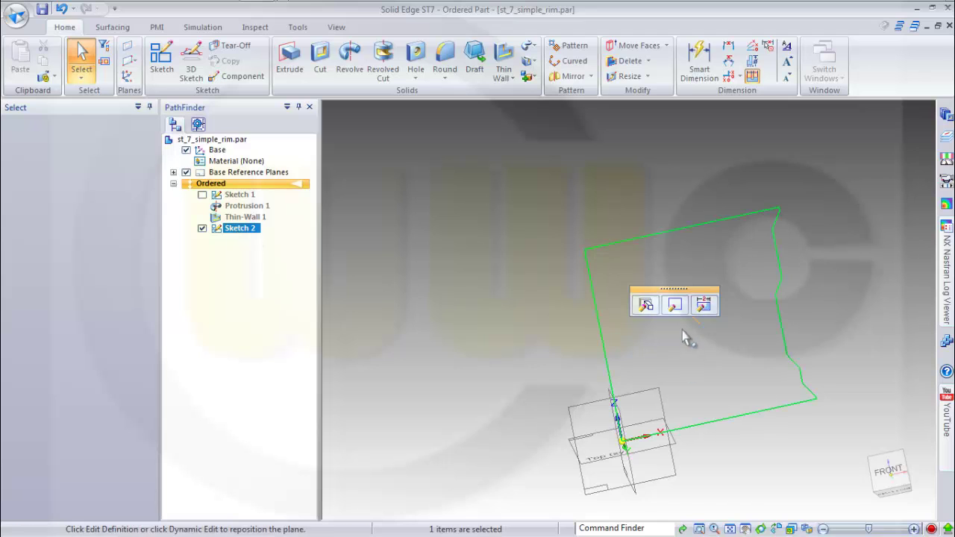
pyautogui.click(676, 306)
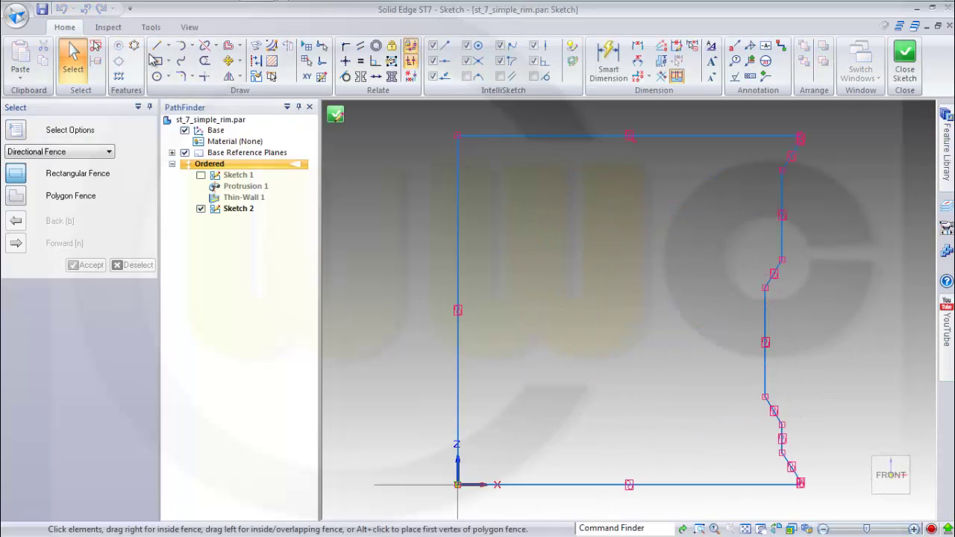
# Draw a horizontal line about 54 mm long from the axis line, level with the upper end of the waist.
pyautogui.click(159, 49)
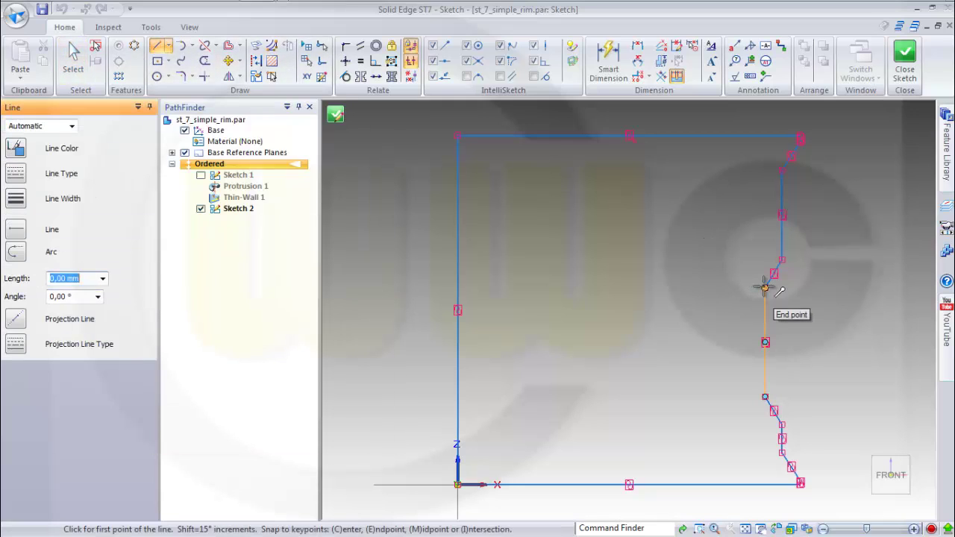
pyautogui.click(459, 287)
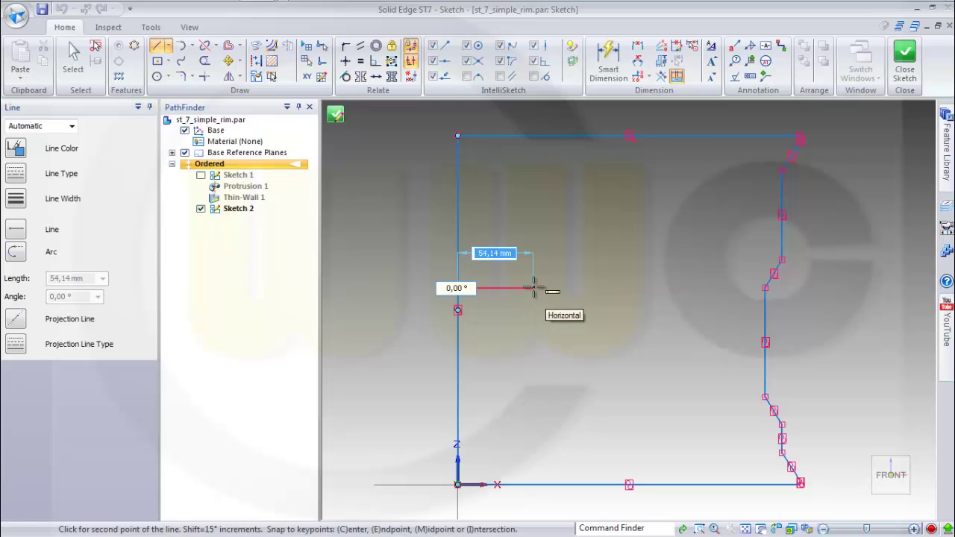
pyautogui.click(534, 289)
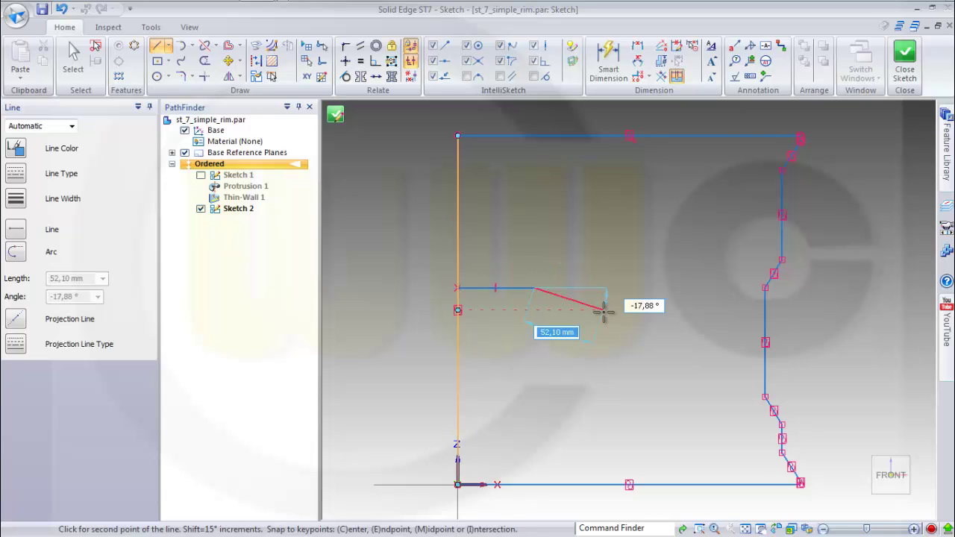
pyautogui.press('Escape')
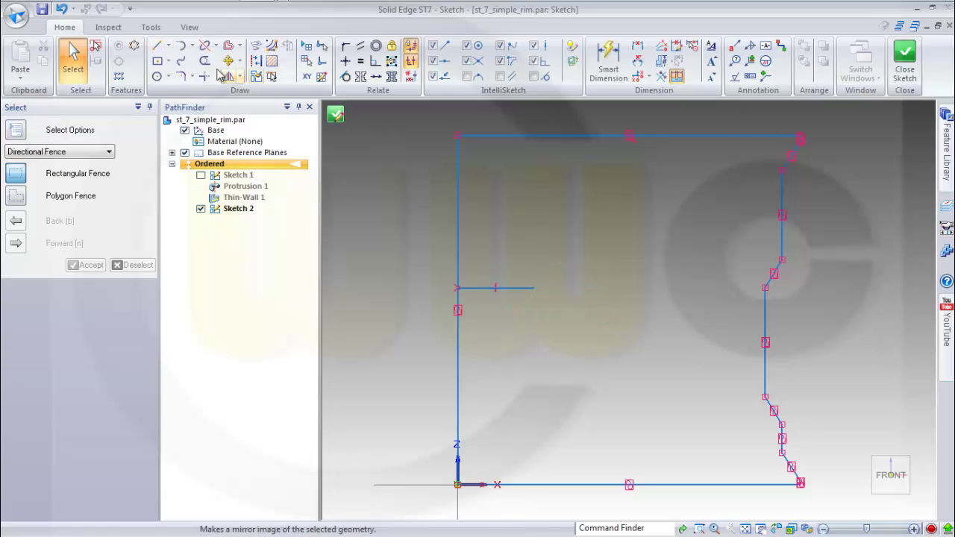
# Draw an arched curve above the horizontal top line, from the axis line's upper end to the lower end of the short outer edge.
pyautogui.click(181, 61)
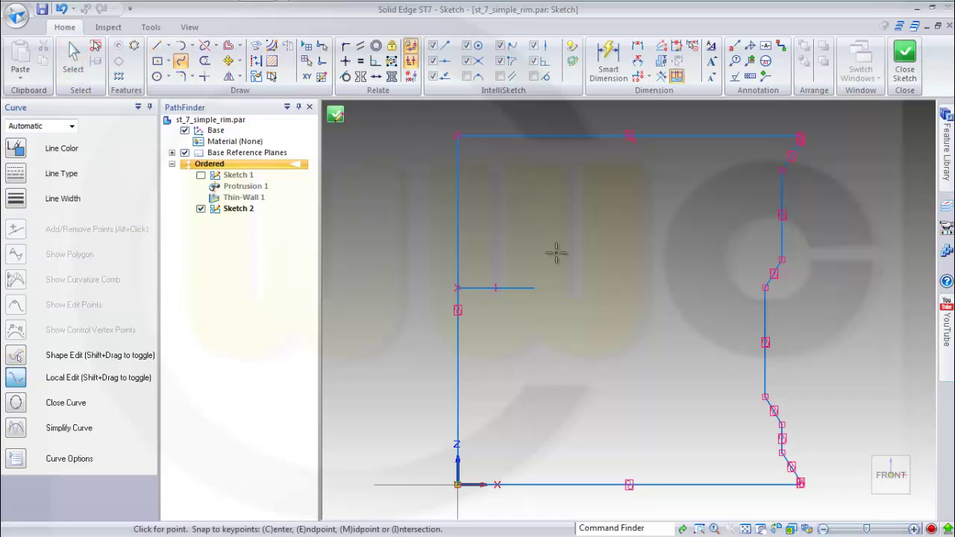
pyautogui.keyDown('shift'); pyautogui.moveTo(570, 208); pyautogui.dragTo(563, 318, button='middle'); pyautogui.keyUp('shift')
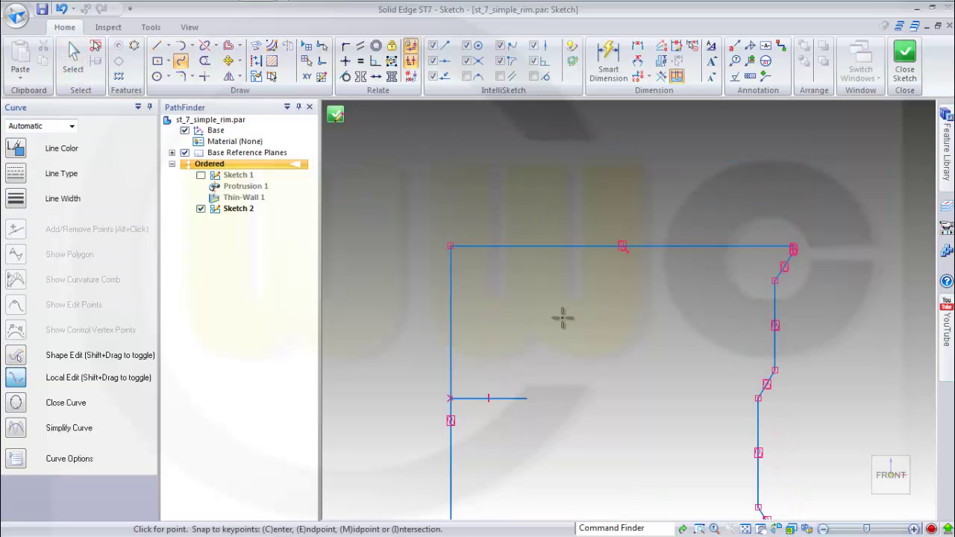
pyautogui.click(451, 245)
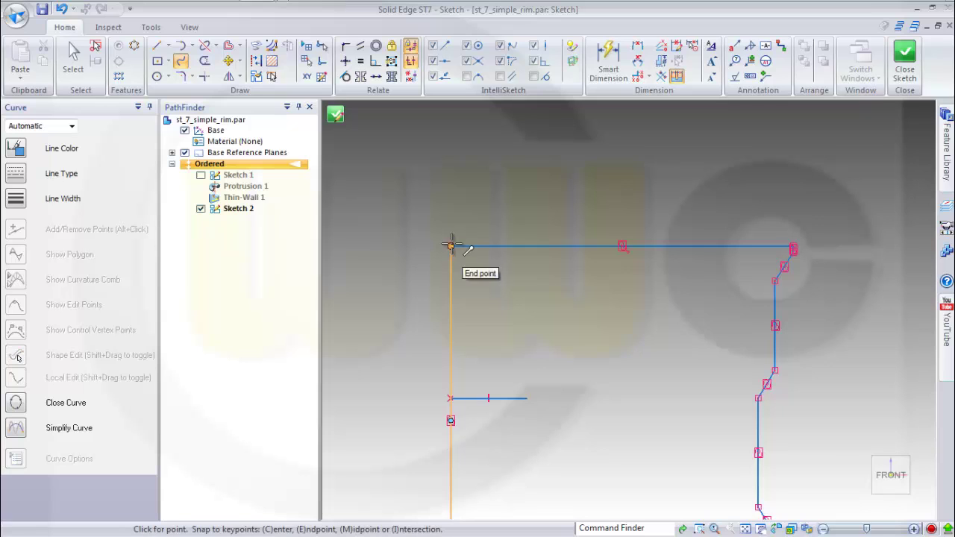
pyautogui.click(509, 220)
pyautogui.click(621, 203)
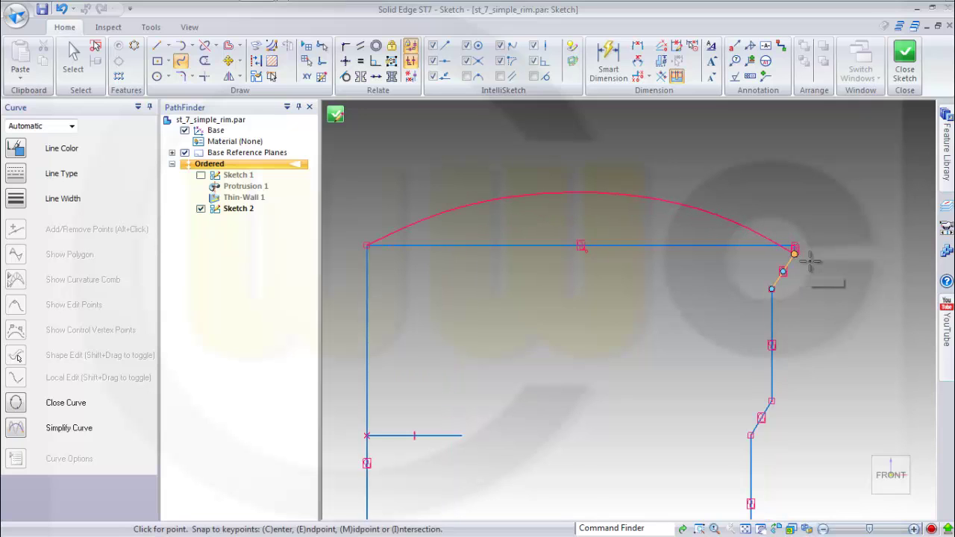
pyautogui.scroll(2, 810, 271)
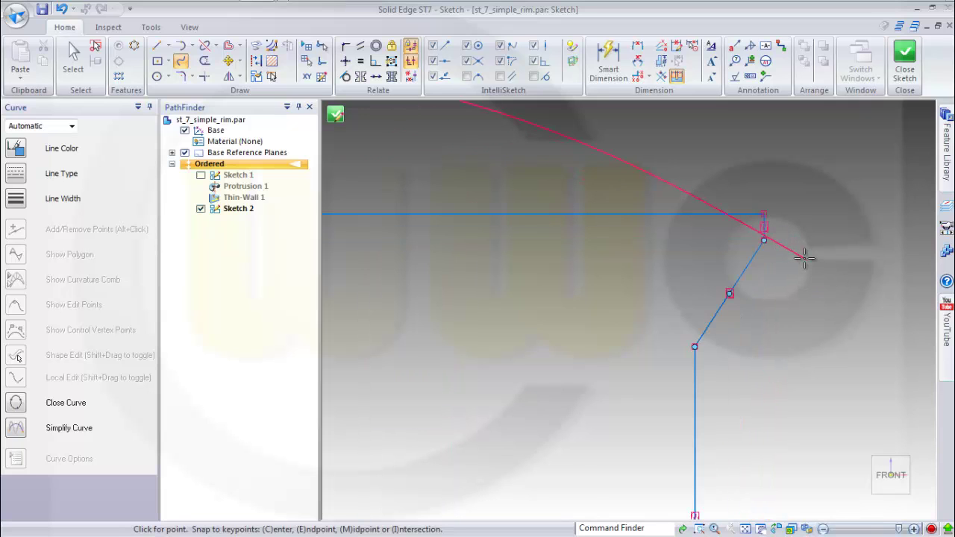
pyautogui.click(764, 240)
pyautogui.rightClick(795, 249)
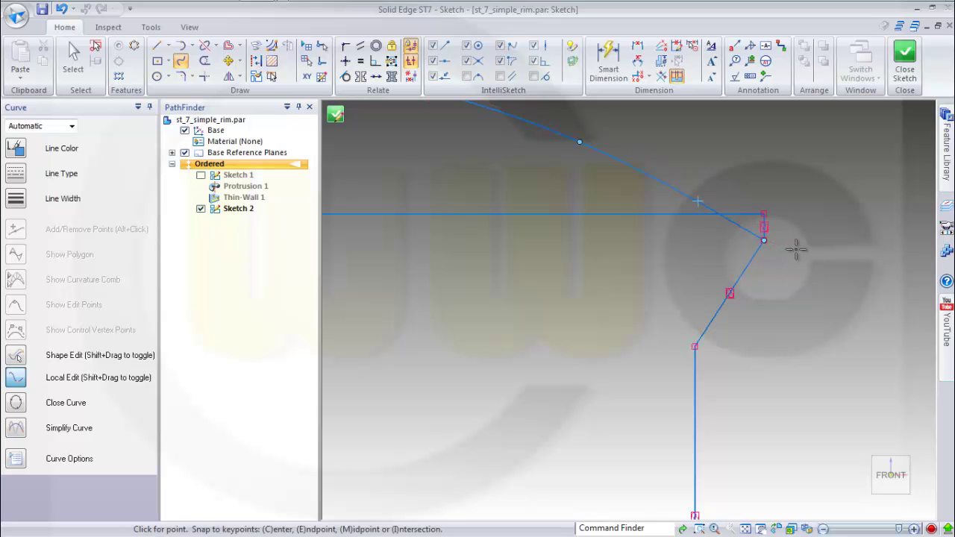
pyautogui.scroll(-2, 502, 281)
pyautogui.press('Escape')
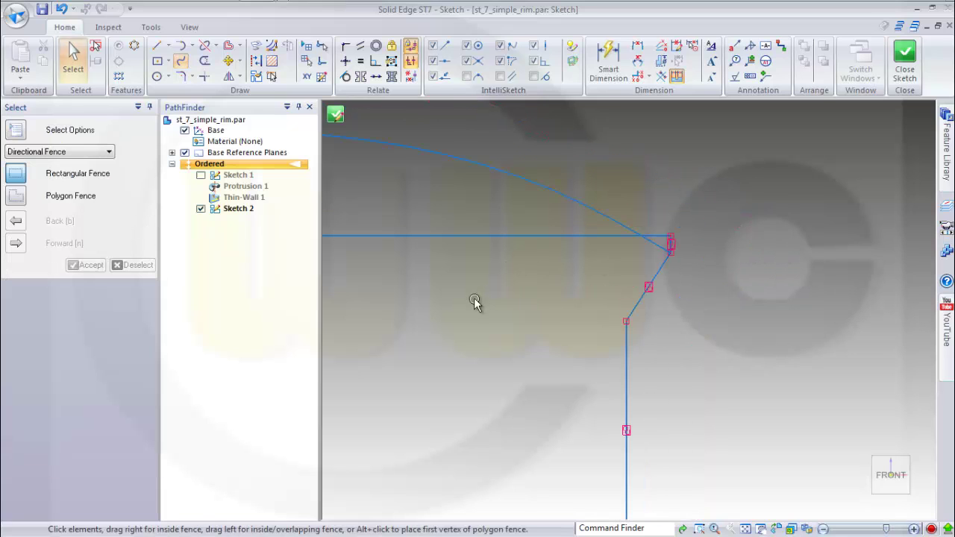
# Reshape the upper curve with its control points so it leaves the axis horizontally and its crest shifts towards the outer edge.
pyautogui.click(780, 529)
pyautogui.click(585, 146)
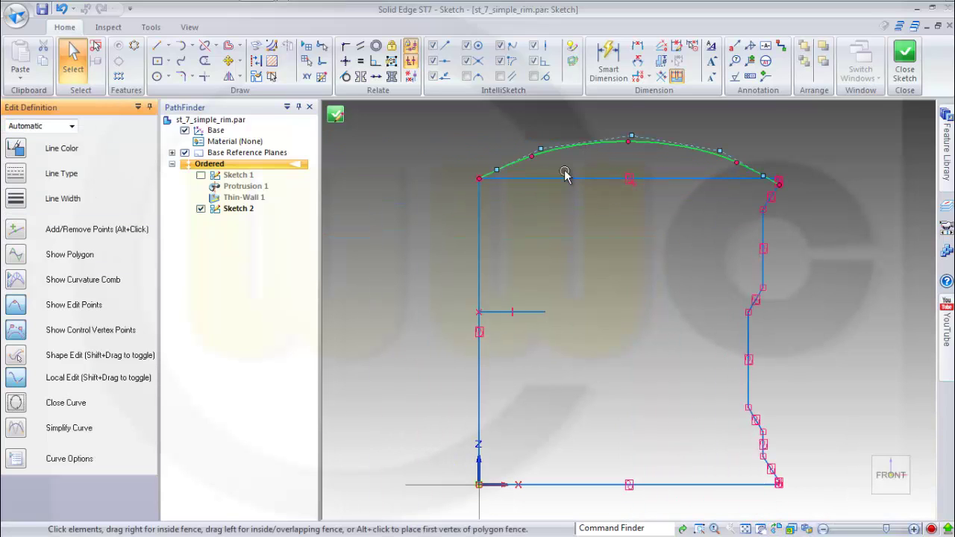
pyautogui.moveTo(495, 169); pyautogui.dragTo(527, 179)
pyautogui.moveTo(552, 146); pyautogui.dragTo(657, 139)
pyautogui.moveTo(744, 154); pyautogui.dragTo(736, 154)
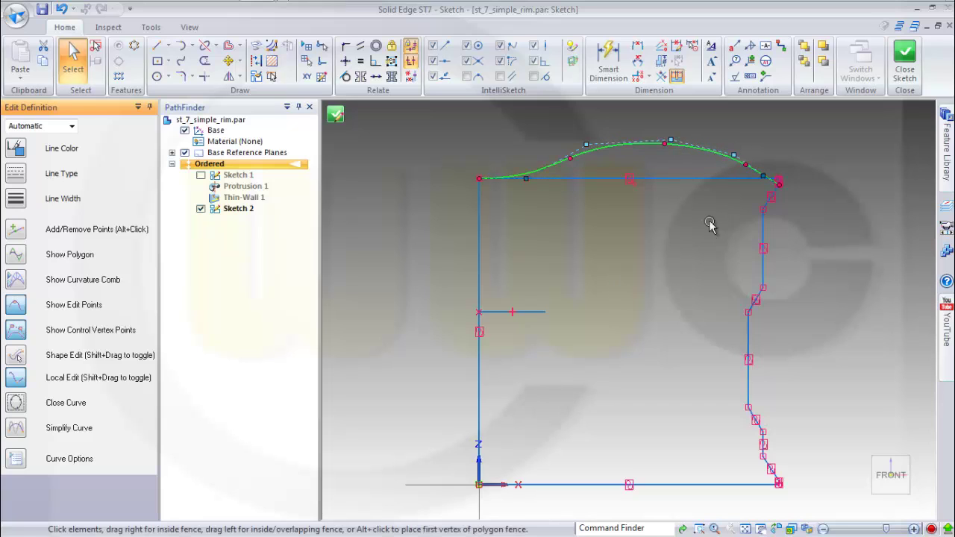
pyautogui.click(458, 179)
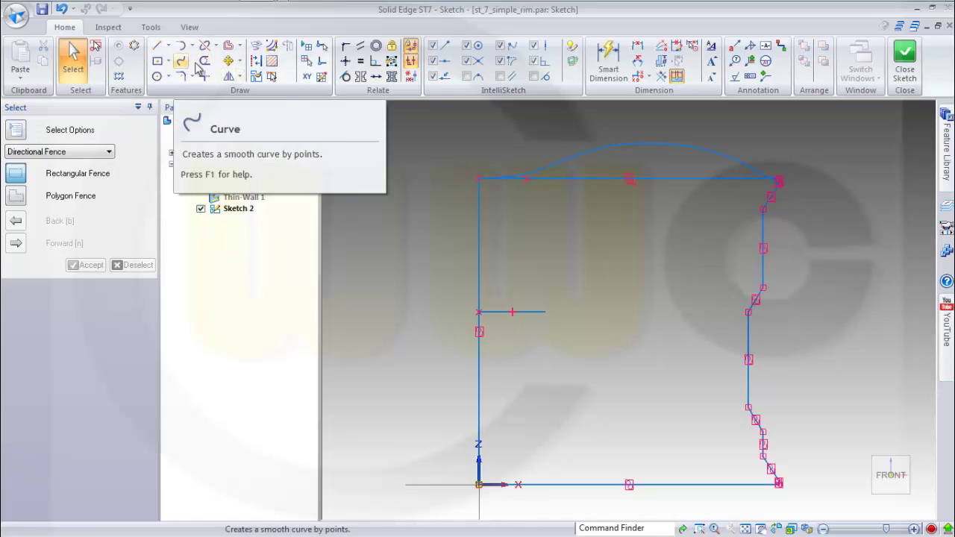
# Draw an arched curve from the free end of the short horizontal line to the upper end of the waist on the outer profile.
pyautogui.click(183, 63)
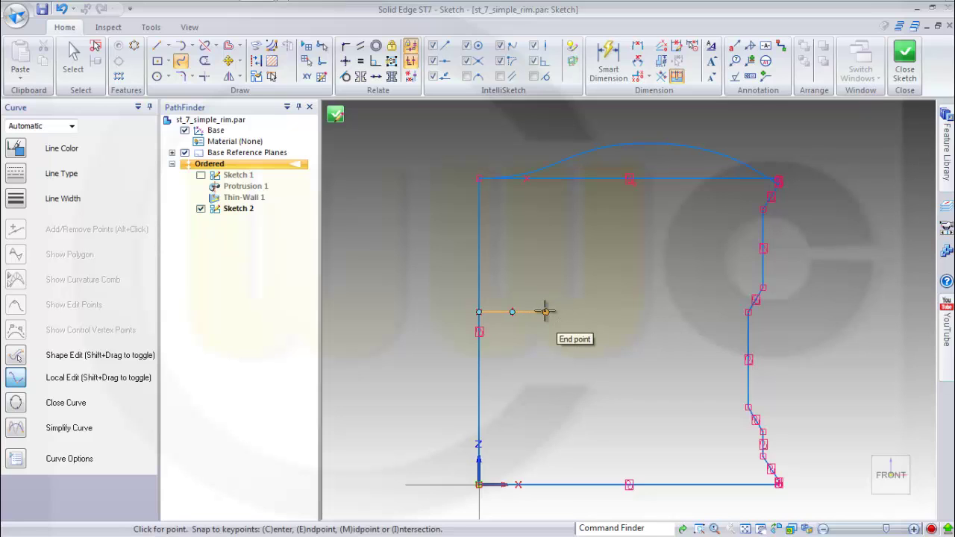
pyautogui.click(546, 312)
pyautogui.click(577, 270)
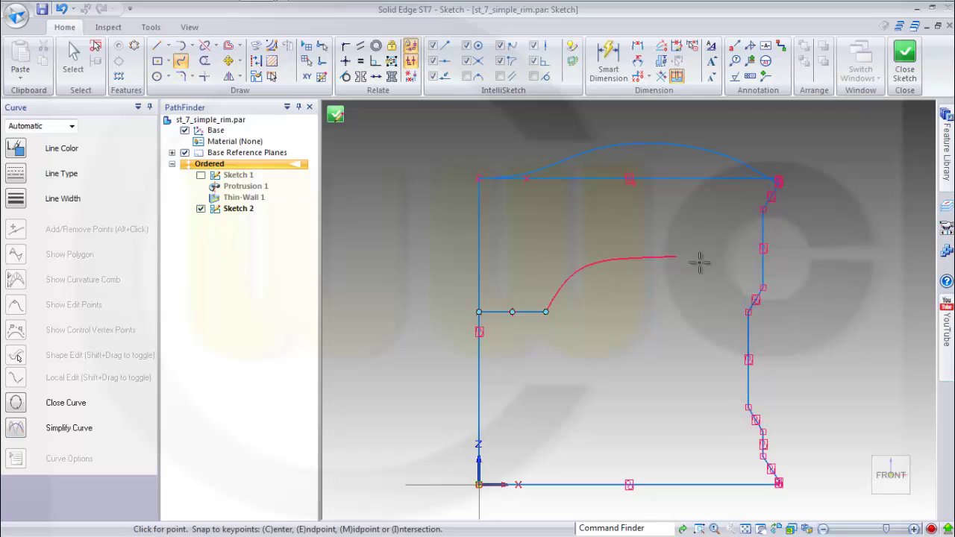
pyautogui.scroll(-1, 743, 298)
pyautogui.scroll(3, 745, 302)
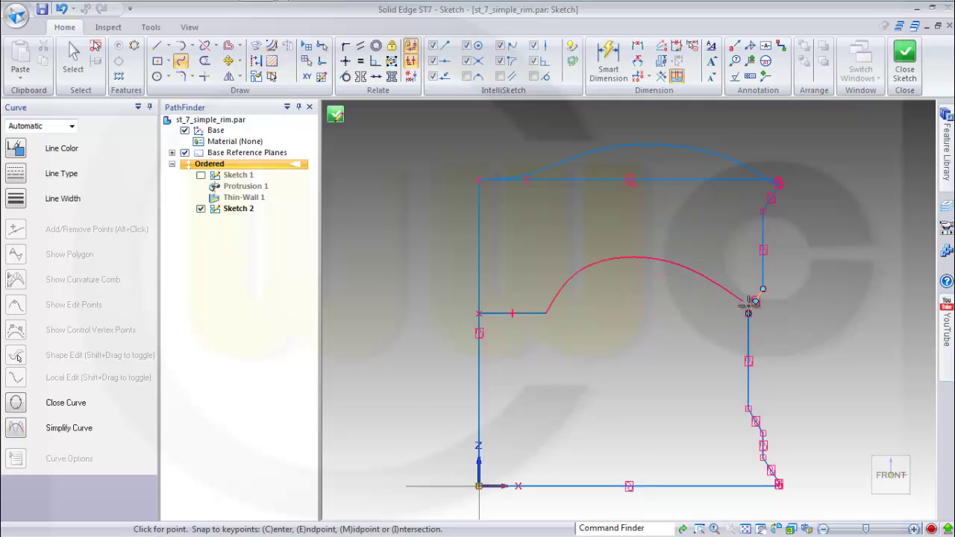
pyautogui.click(746, 317)
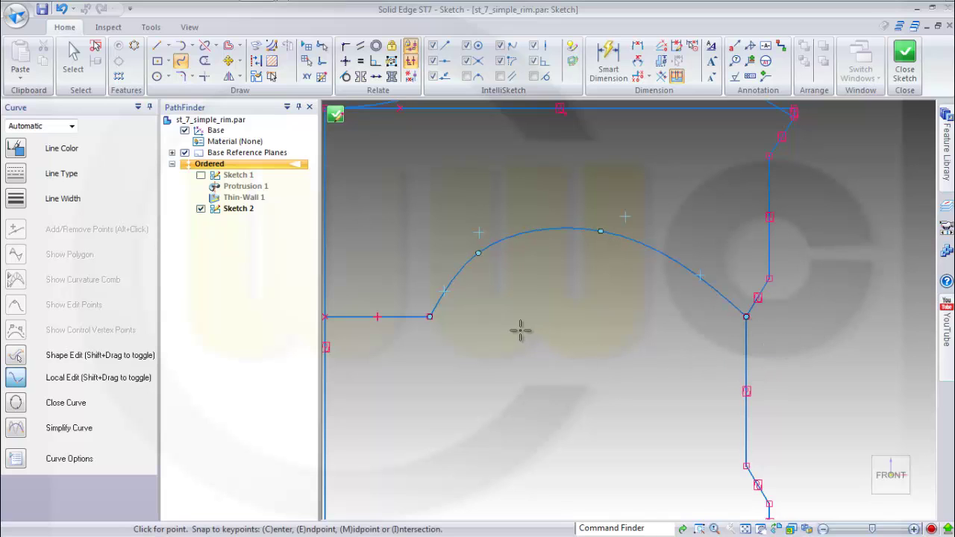
pyautogui.press('Escape')
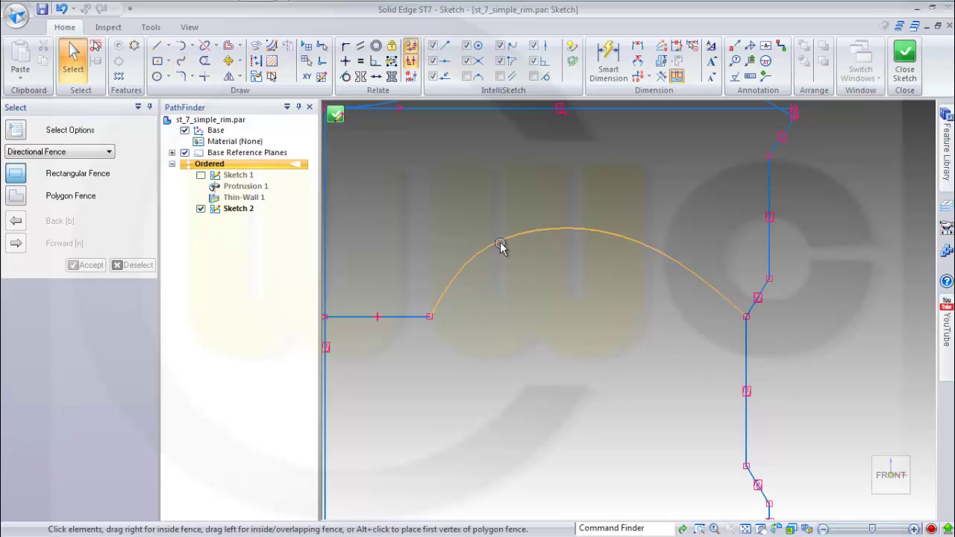
# Reshape the lower curve with its control points so it rises steeply from the short horizontal line and bulges more towards the waist.
pyautogui.click(501, 247)
pyautogui.moveTo(442, 291)
pyautogui.mouseDown()
pyautogui.moveTo(438, 252)
pyautogui.moveTo(445, 260)
pyautogui.moveTo(433, 278)
pyautogui.mouseUp()
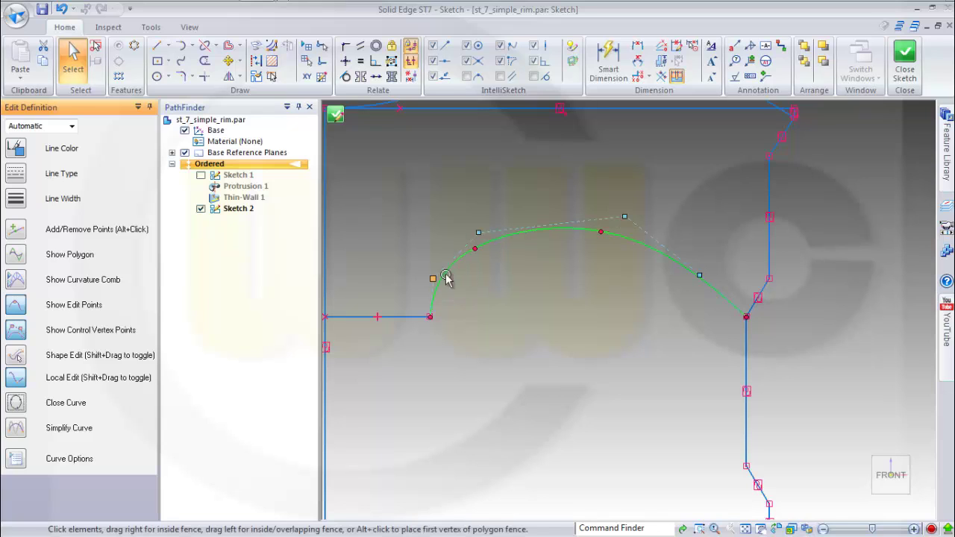
pyautogui.moveTo(624, 215); pyautogui.dragTo(653, 221)
pyautogui.moveTo(700, 275); pyautogui.dragTo(719, 269)
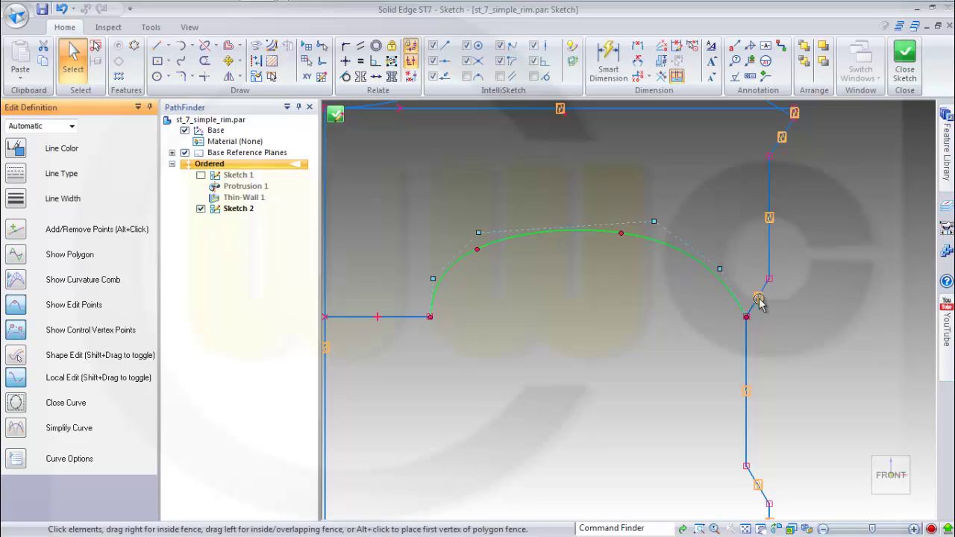
pyautogui.click(846, 299)
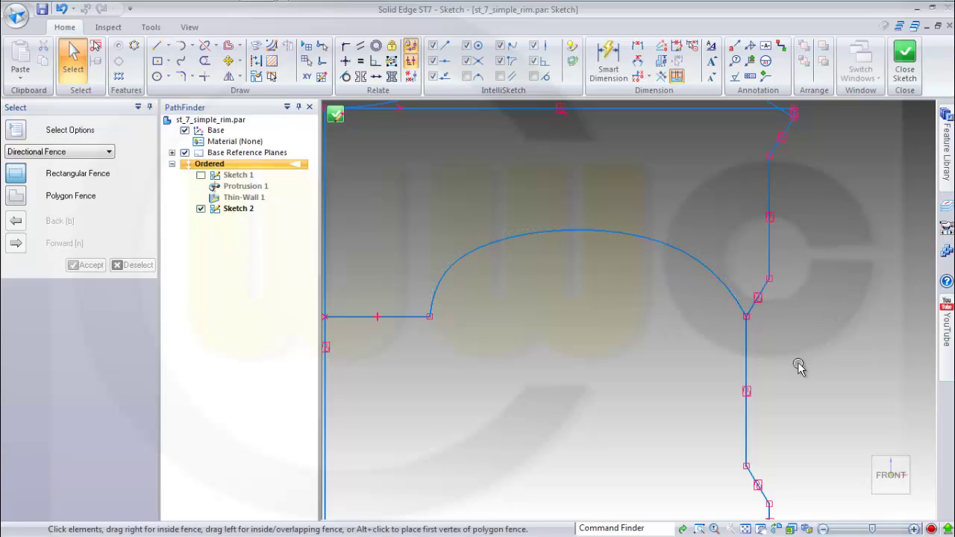
# Delete the horizontal top line and the short vertical edge at the upper outer corner of the profile.
pyautogui.scroll(-2, 799, 366)
pyautogui.scroll(1, 810, 383)
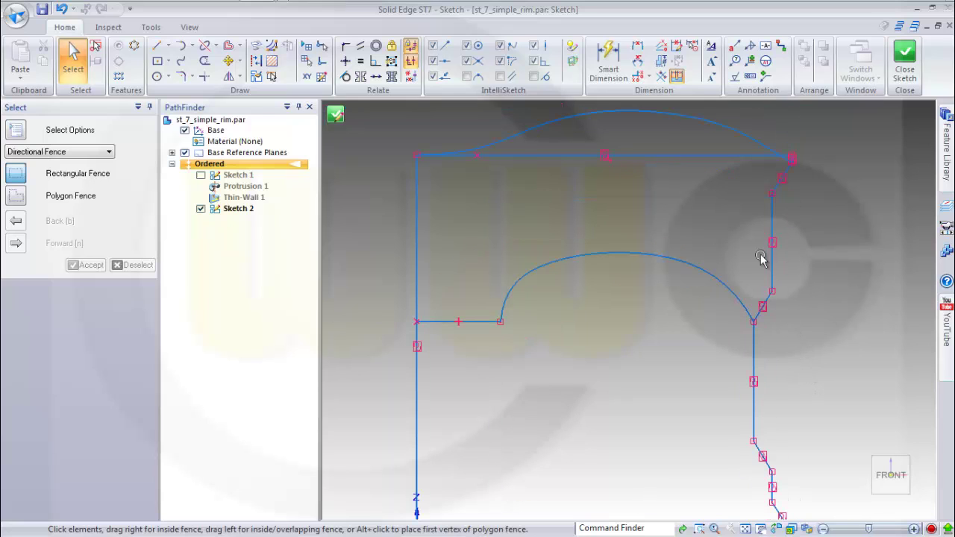
pyautogui.click(700, 157)
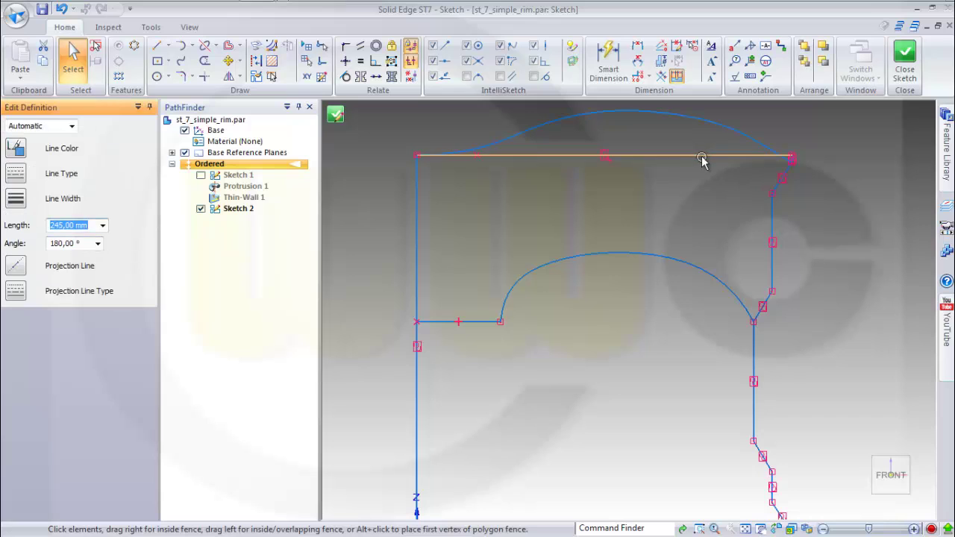
pyautogui.press('Delete')
pyautogui.scroll(2, 821, 162)
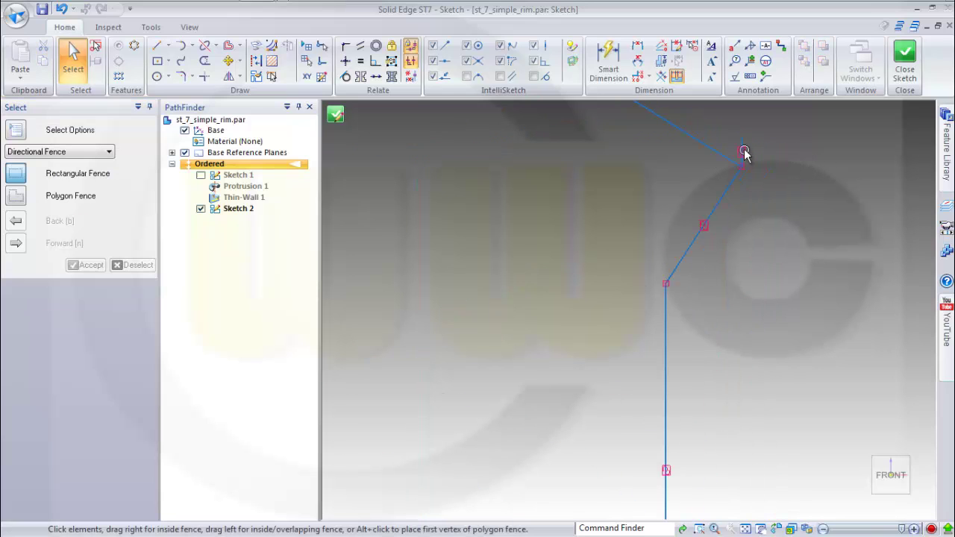
pyautogui.click(743, 143)
pyautogui.press('Delete')
pyautogui.scroll(-3, 727, 249)
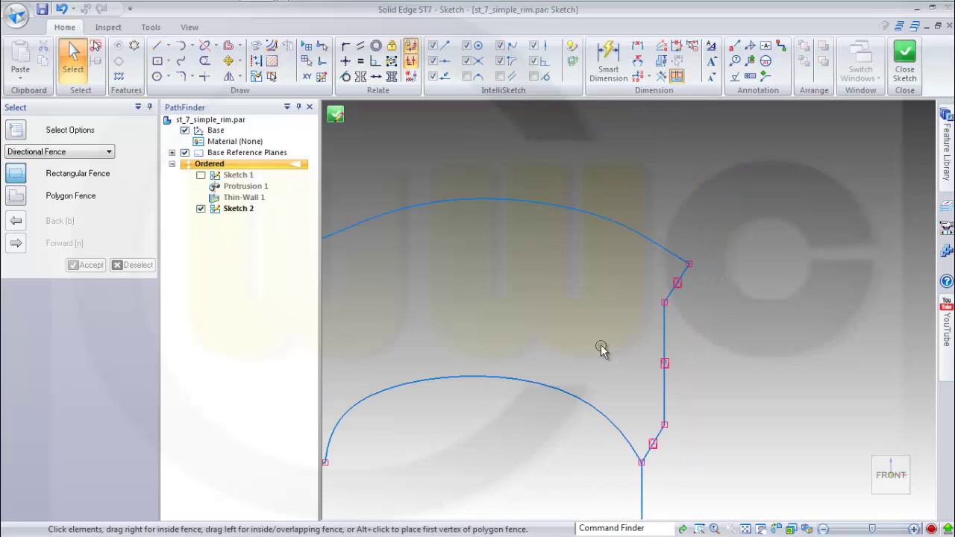
# Delete all outer profile lines below the lower curve's outer end, including the waist line and the horizontal base line.
pyautogui.moveTo(602, 349); pyautogui.dragTo(789, 256, button='middle')
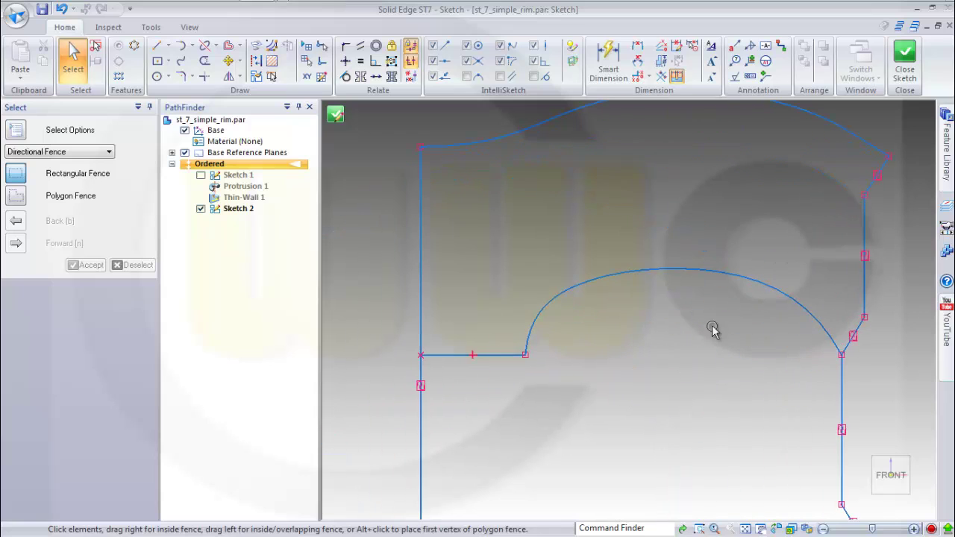
pyautogui.scroll(1, 808, 437)
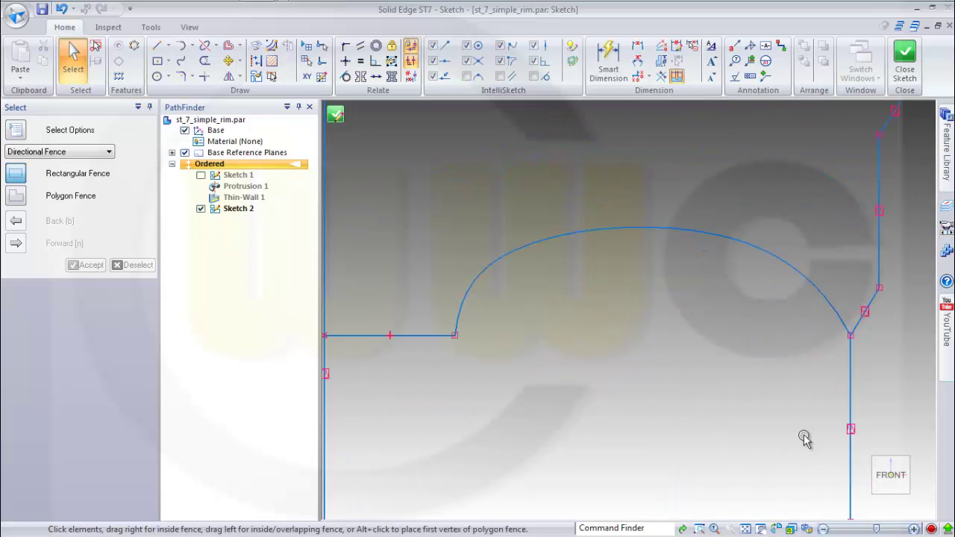
pyautogui.scroll(-3, 804, 444)
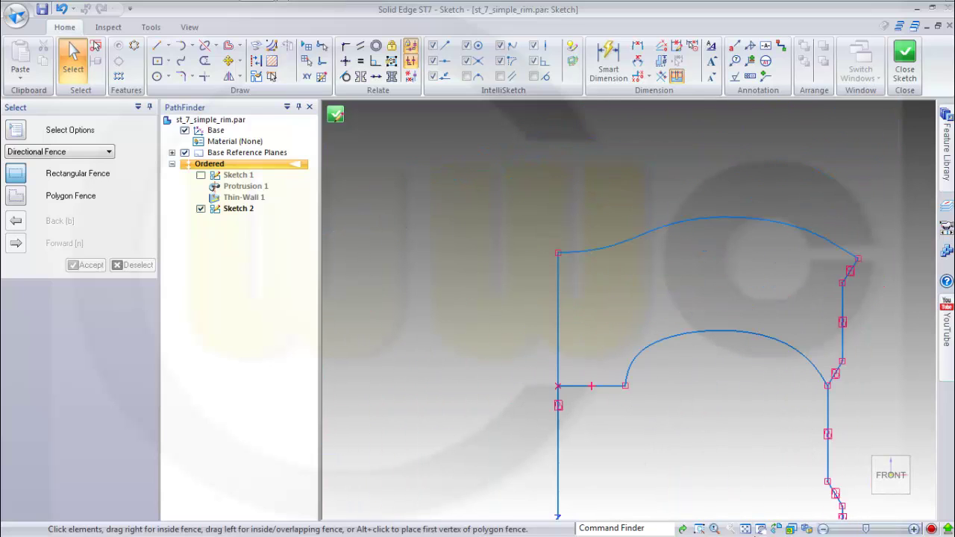
pyautogui.click(749, 529)
pyautogui.moveTo(832, 466); pyautogui.dragTo(672, 312)
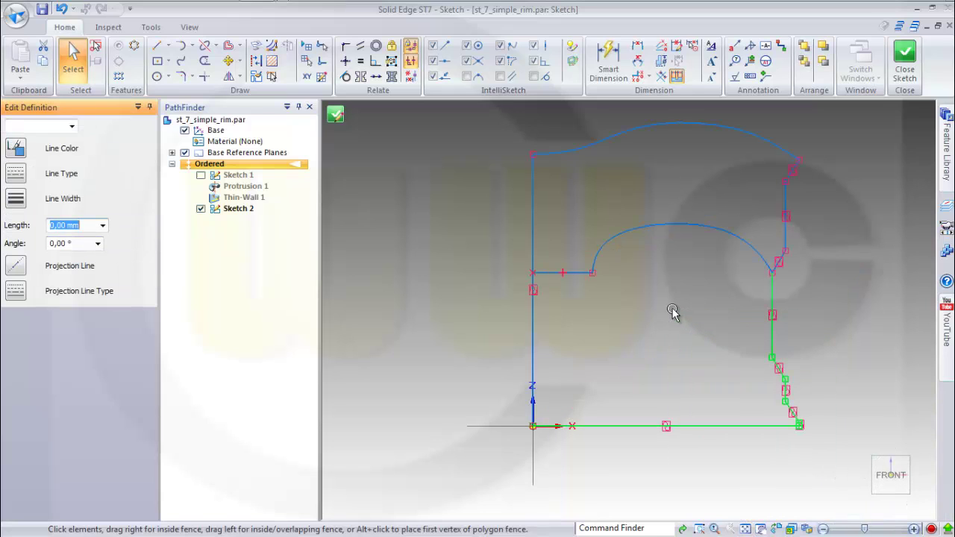
pyautogui.press('Delete')
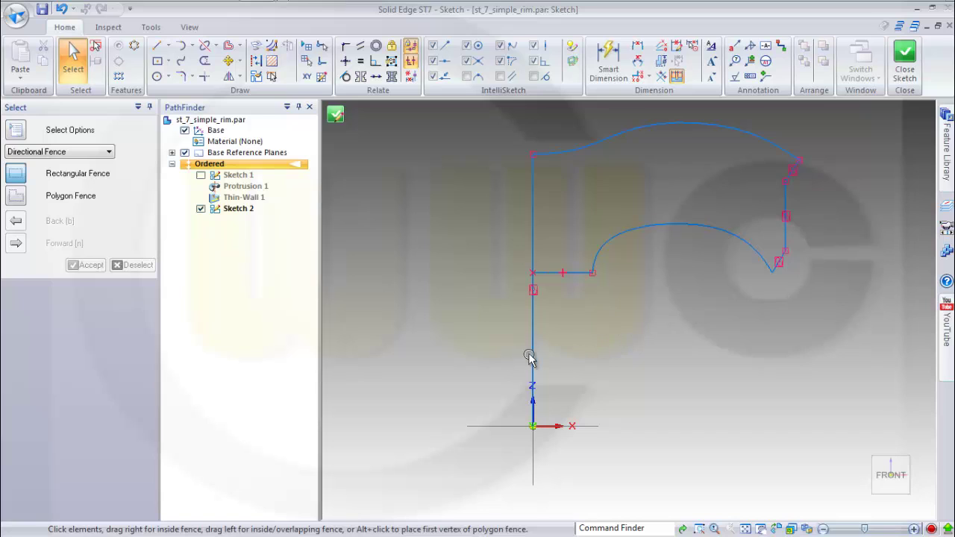
# Convert the axis line to construction geometry and draw a vertical line over it from its upper end to the short horizontal line.
pyautogui.click(531, 331)
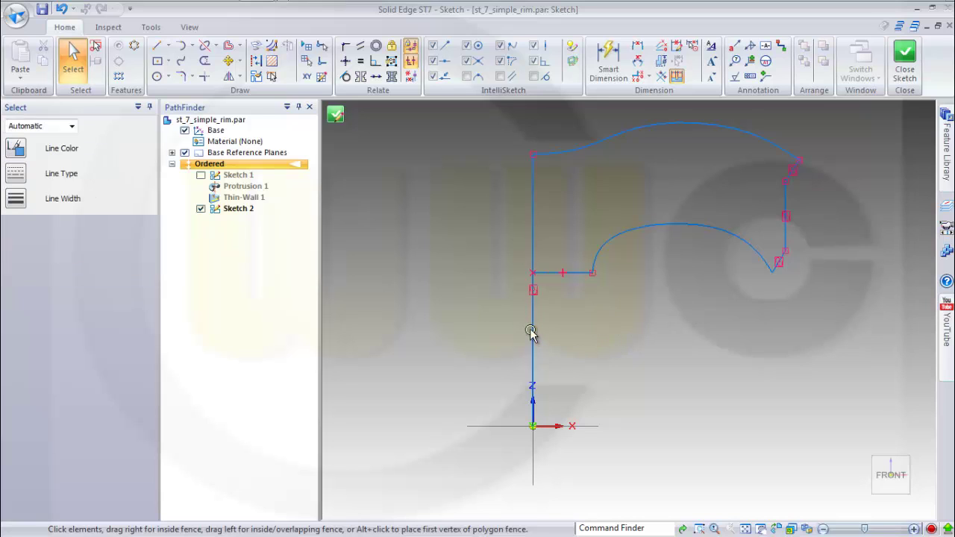
pyautogui.click(256, 61)
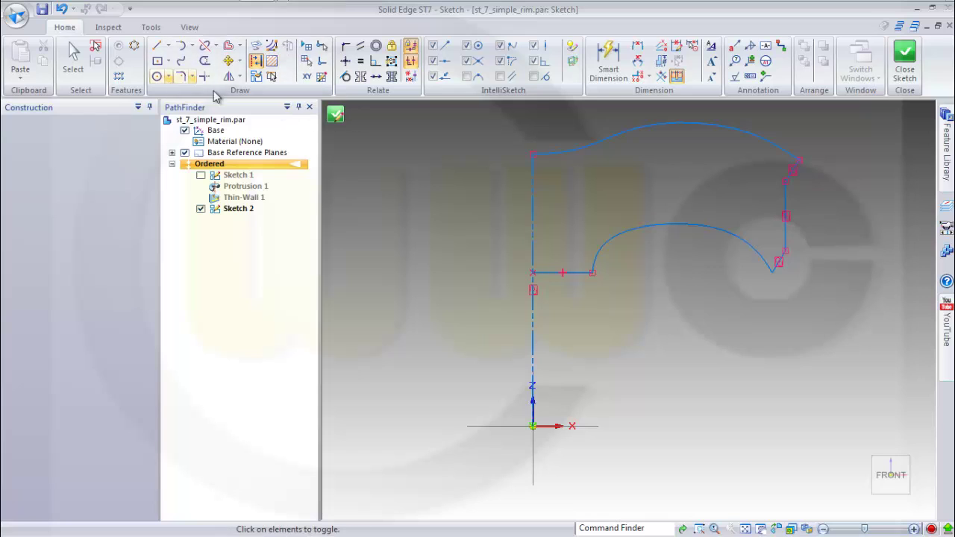
pyautogui.click(157, 45)
pyautogui.click(532, 154)
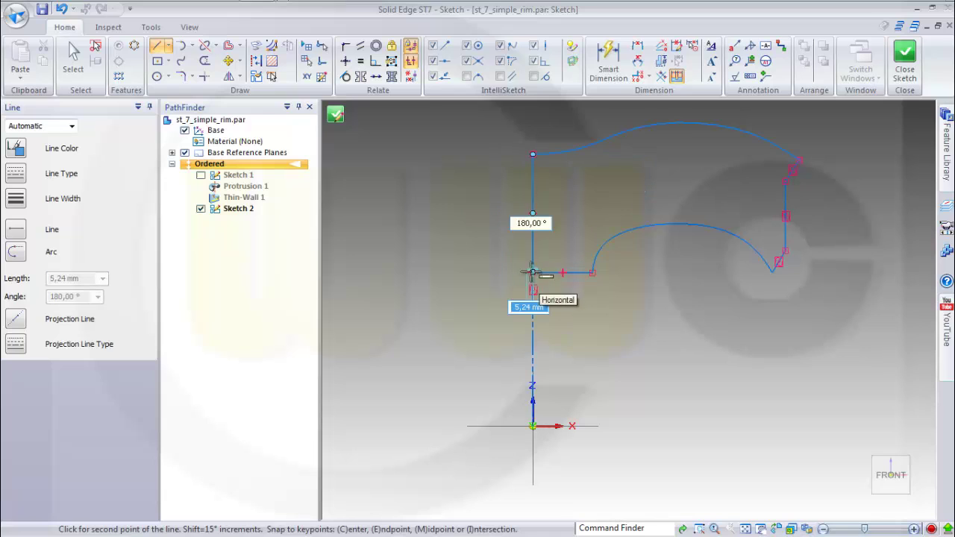
pyautogui.click(532, 272)
pyautogui.press('Escape')
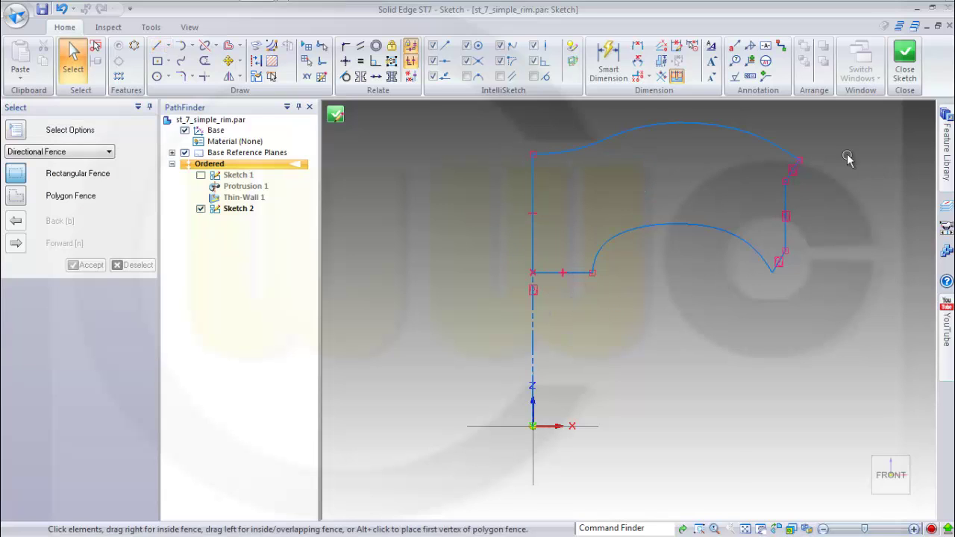
# Close and finish the edited sketch, and add a new part body with the default body names.
pyautogui.click(905, 53)
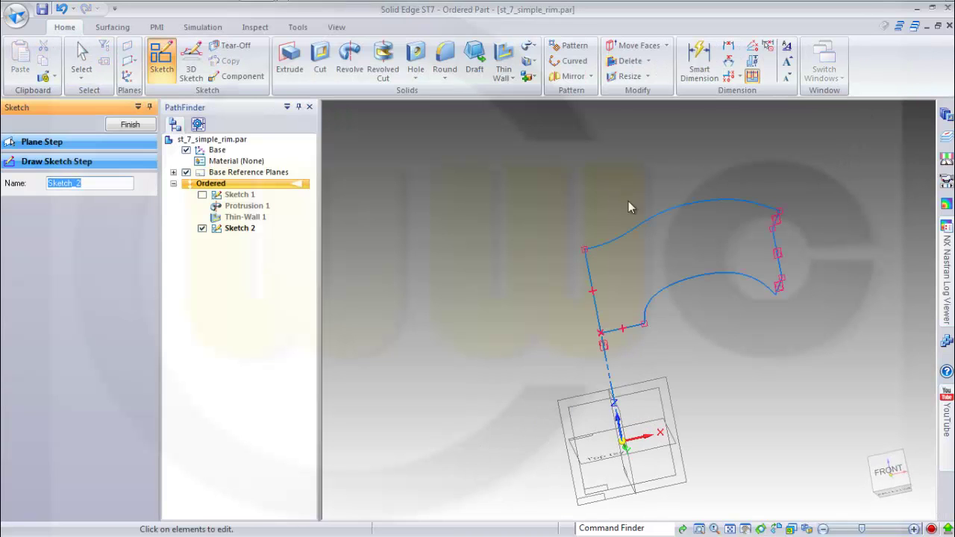
pyautogui.click(144, 126)
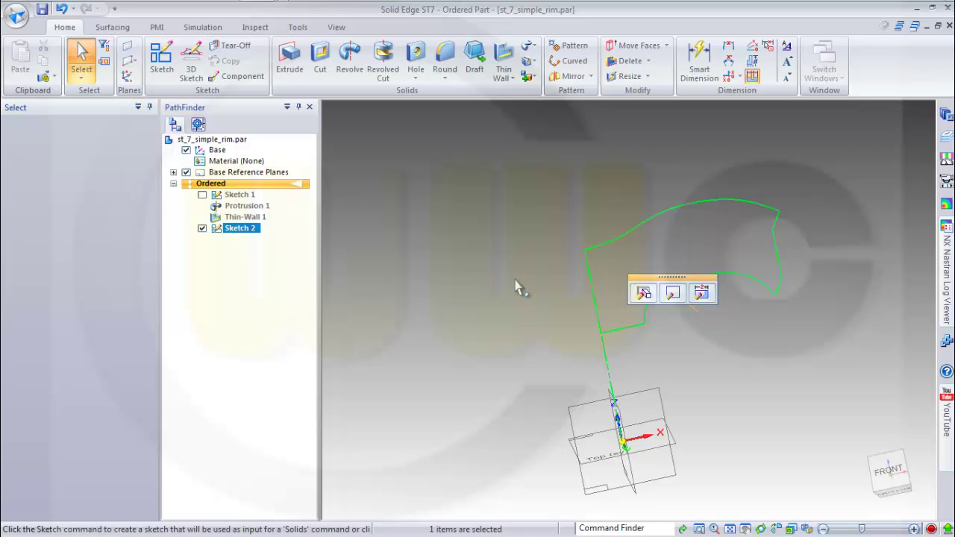
pyautogui.click(530, 79)
pyautogui.click(546, 95)
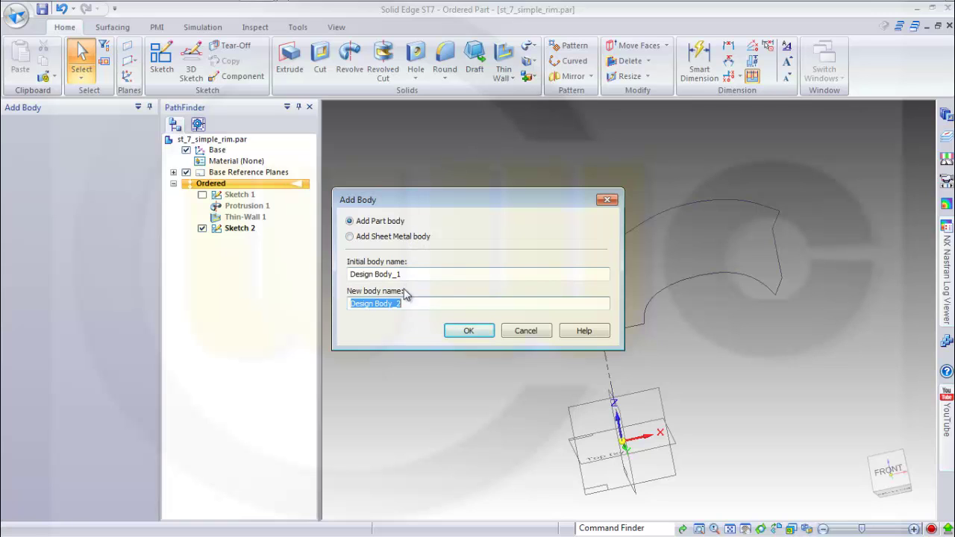
pyautogui.click(457, 332)
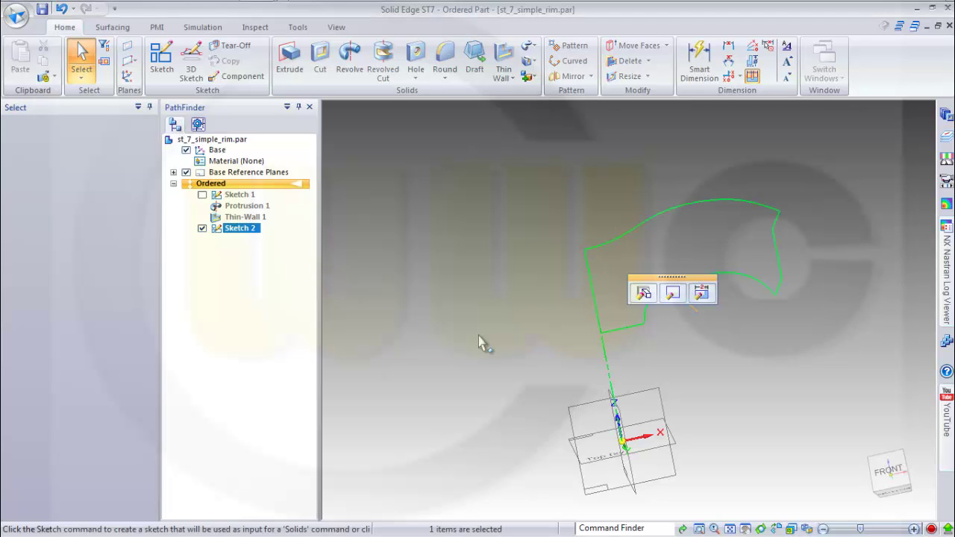
# Revolve the closed curved profile 360° about its vertical inner line to create the second body.
pyautogui.click(350, 59)
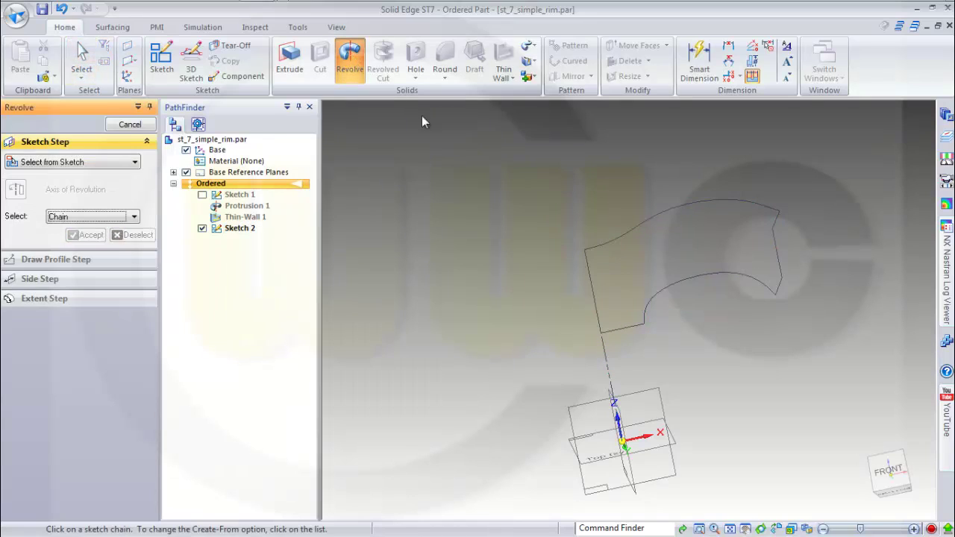
pyautogui.click(627, 235)
pyautogui.click(91, 235)
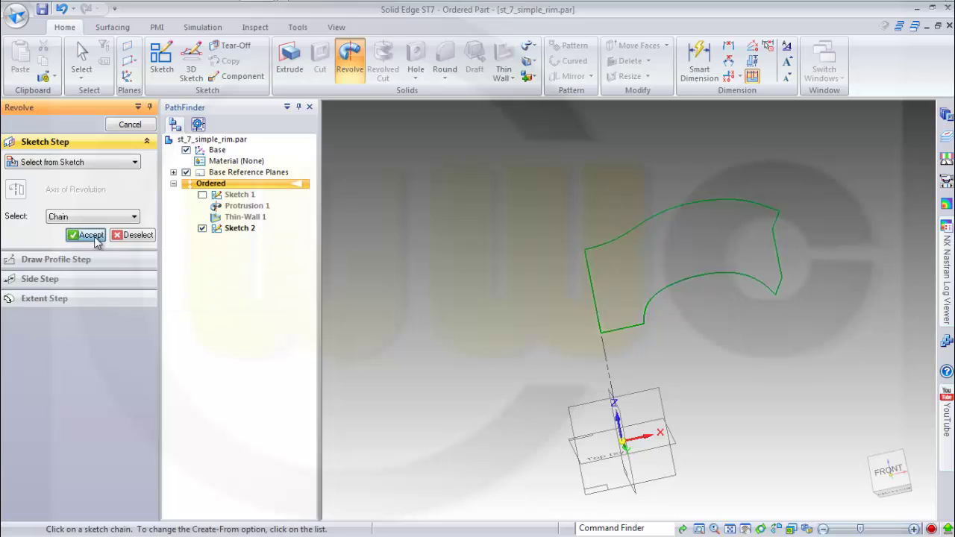
pyautogui.click(592, 284)
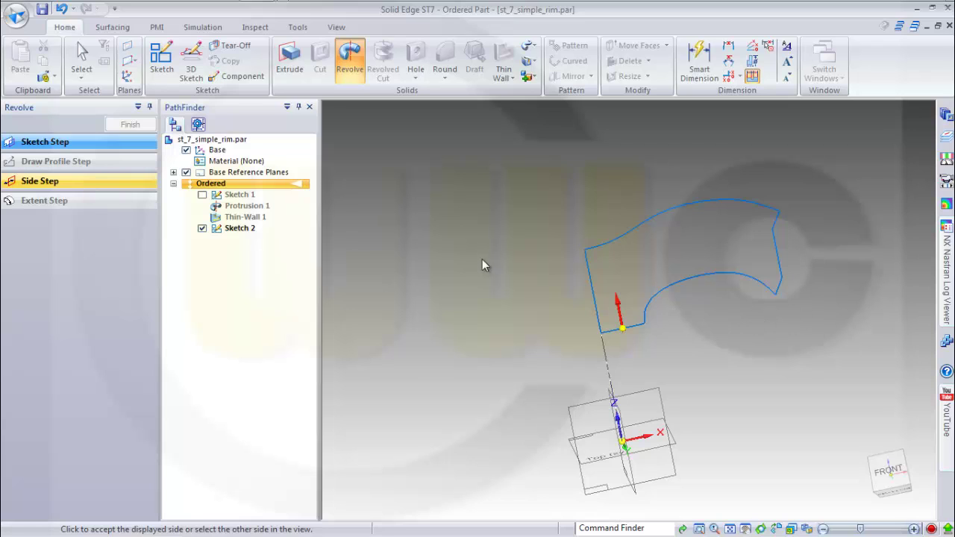
pyautogui.click(501, 224)
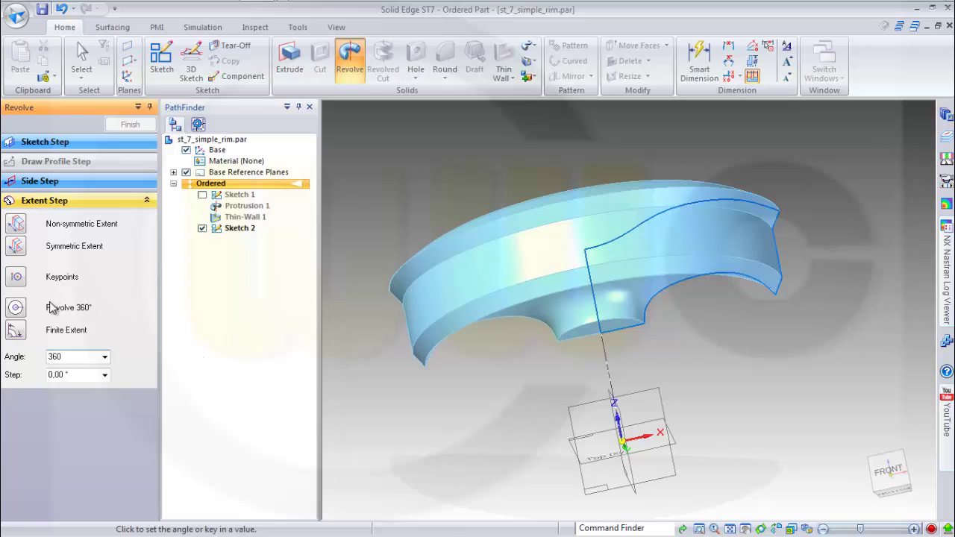
pyautogui.click(16, 307)
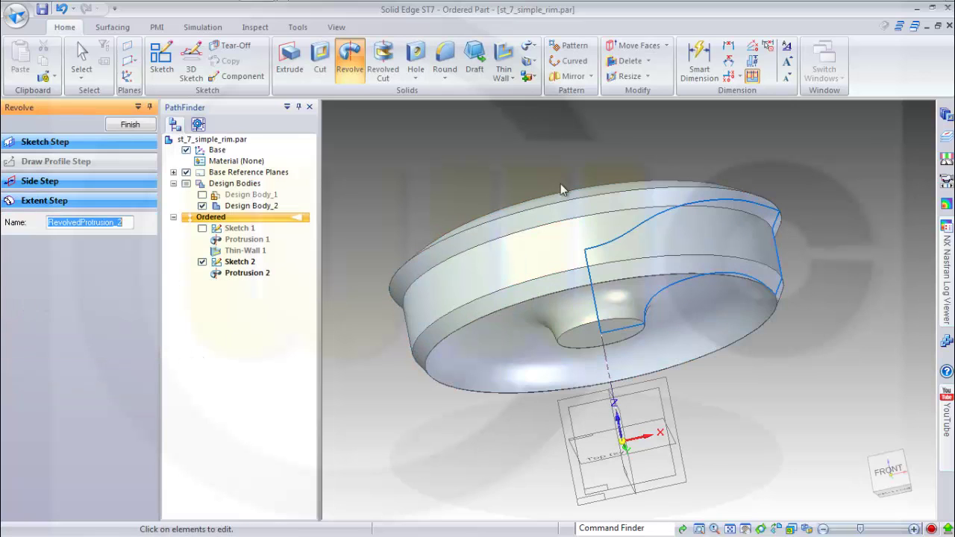
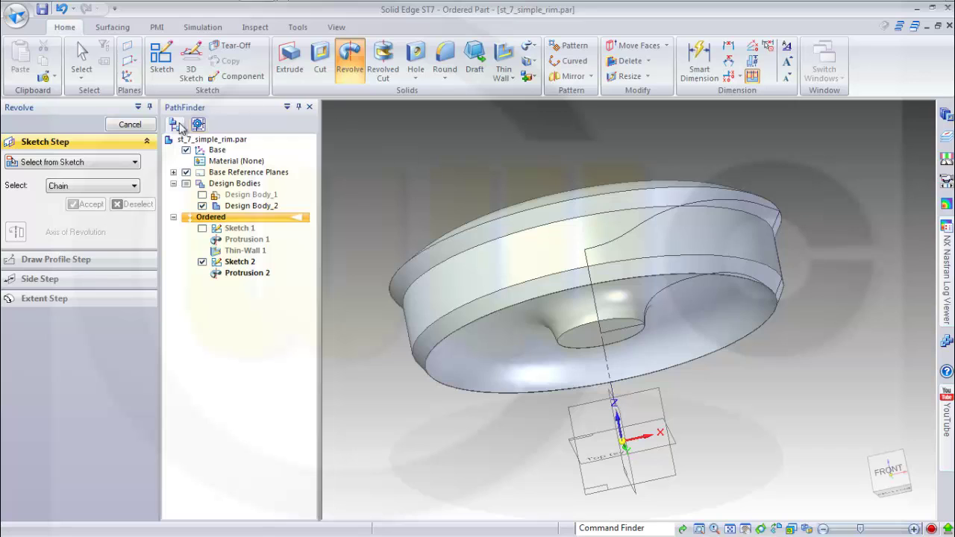
pyautogui.click(130, 125)
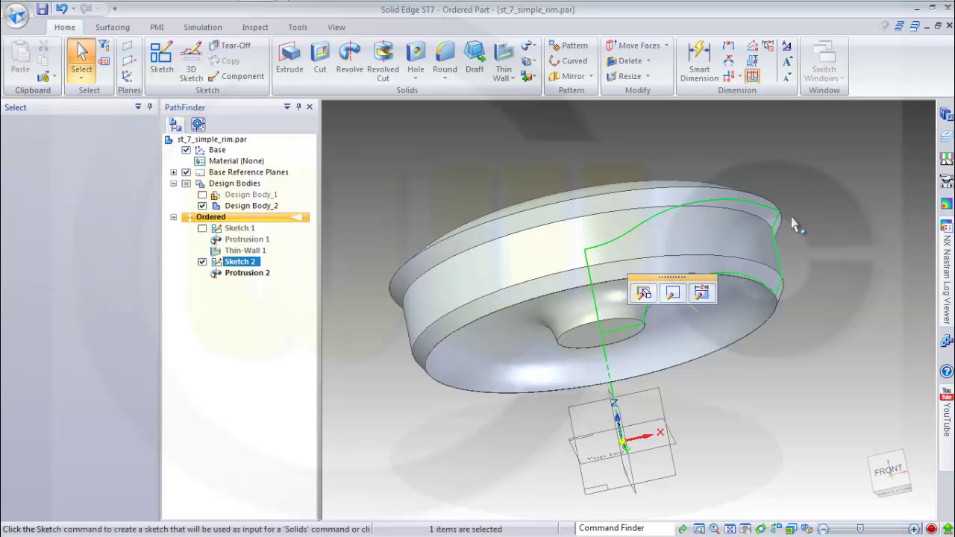
# Hide both sketches and the second design body, leaving only the reference planes displayed.
pyautogui.moveTo(789, 220); pyautogui.dragTo(799, 254, button='middle')
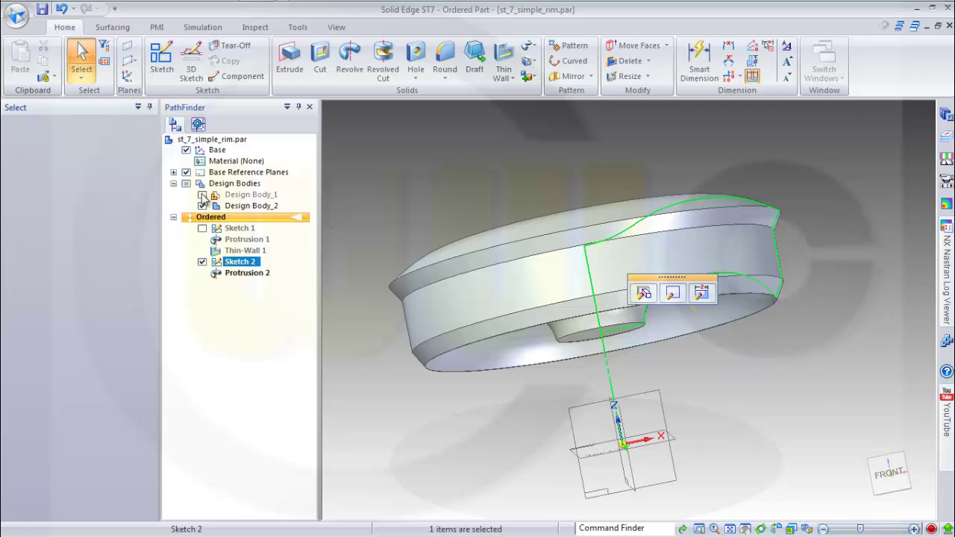
pyautogui.click(202, 195)
pyautogui.click(203, 194)
pyautogui.click(202, 230)
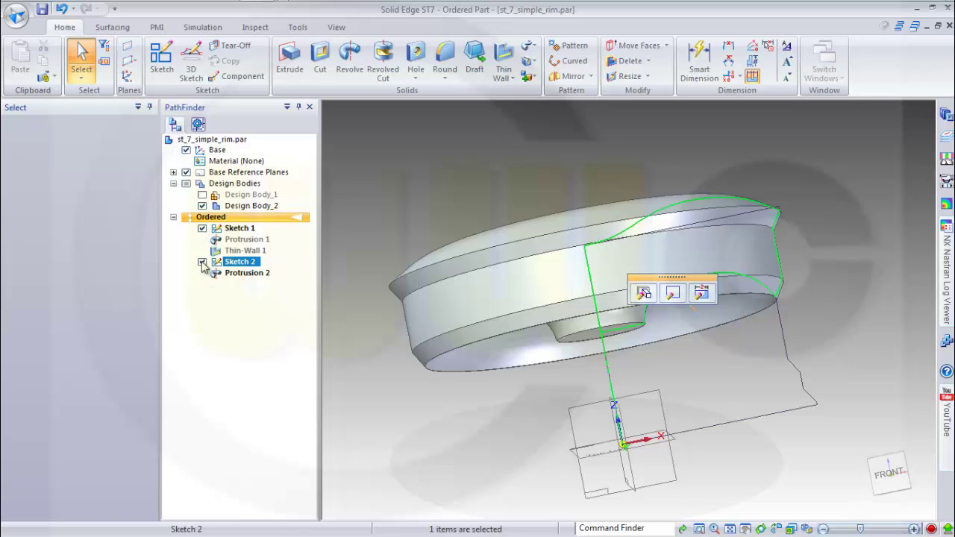
pyautogui.click(202, 262)
pyautogui.click(203, 229)
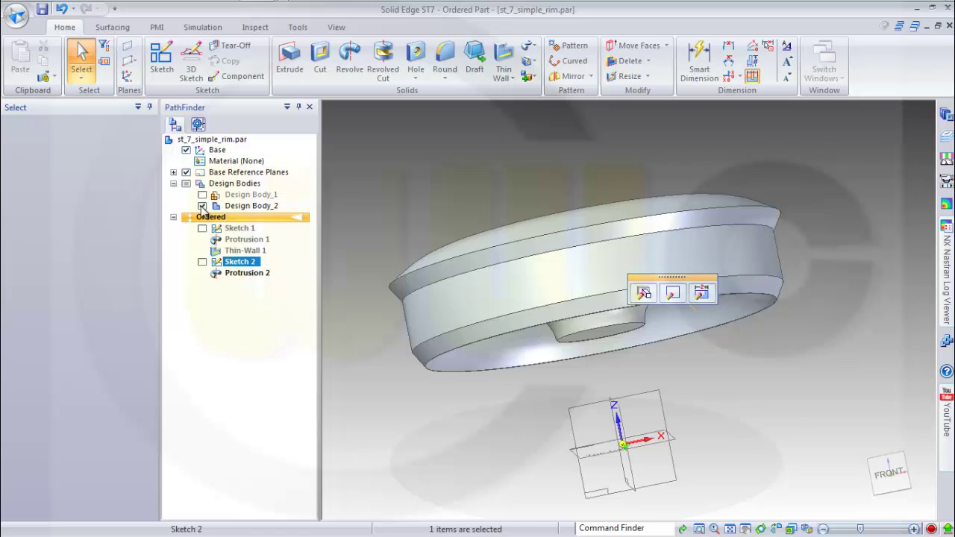
pyautogui.click(202, 207)
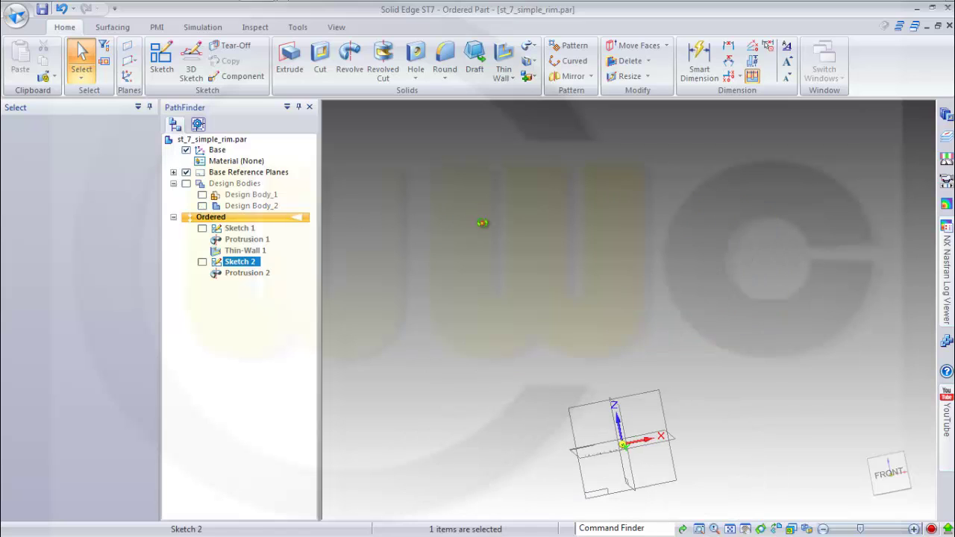
pyautogui.moveTo(483, 222); pyautogui.dragTo(500, 282, button='middle')
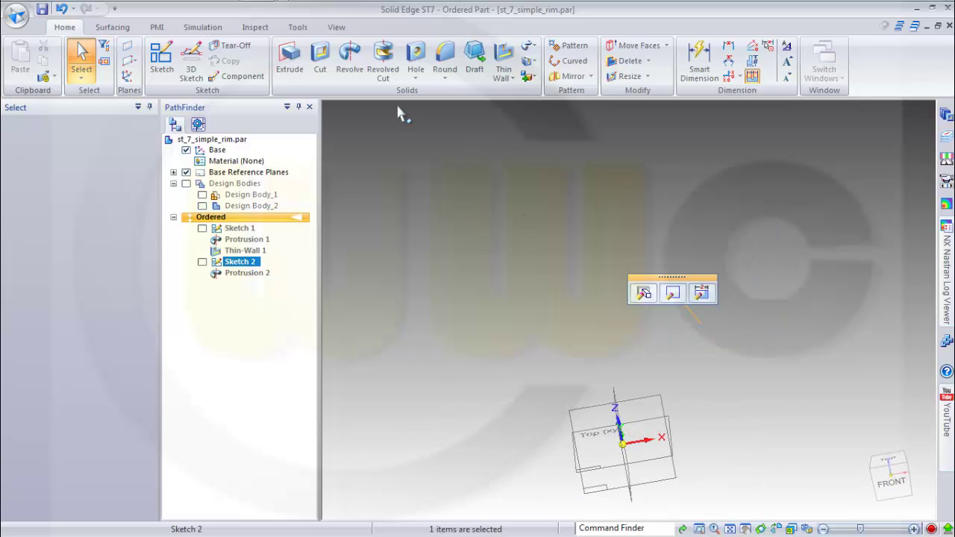
pyautogui.click(391, 160)
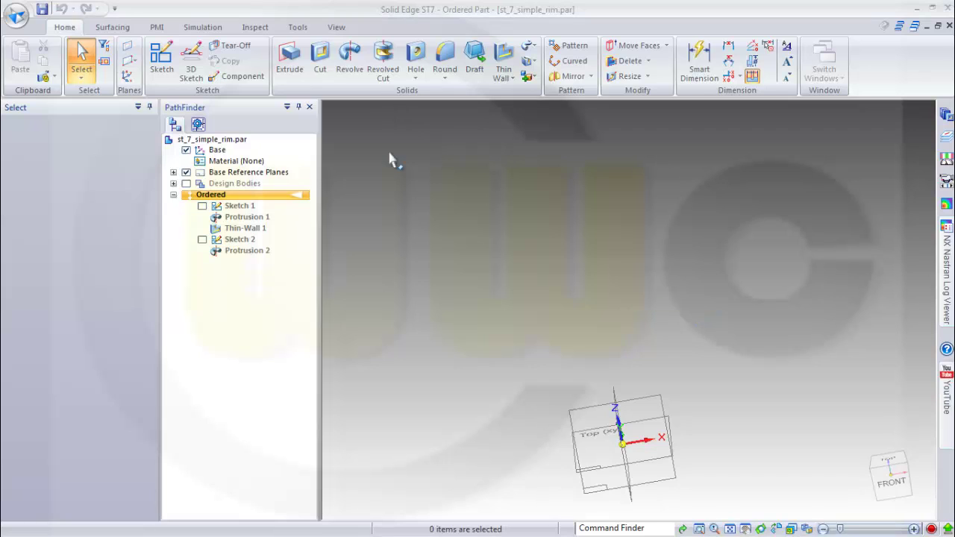
# Start a new sketch on the Top (xy) reference plane.
pyautogui.click(160, 58)
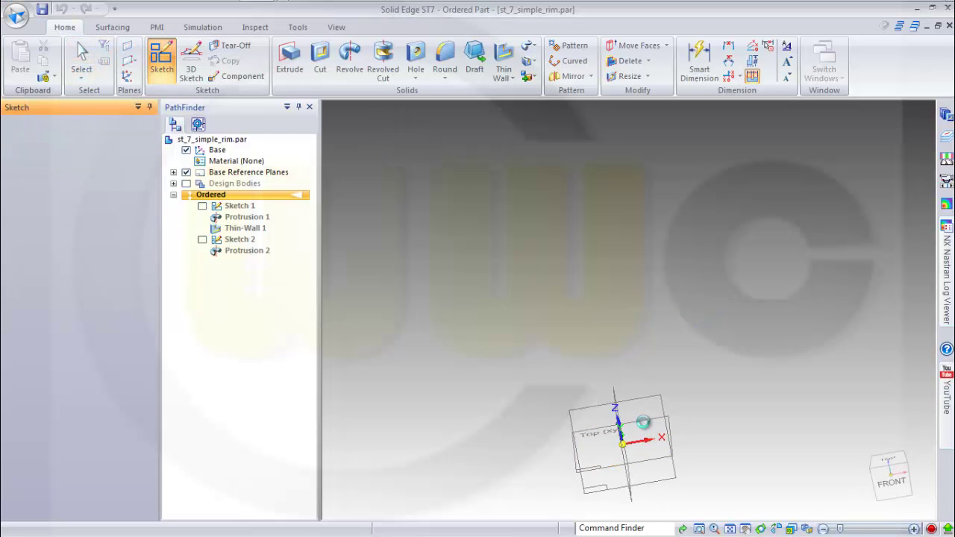
pyautogui.click(644, 423)
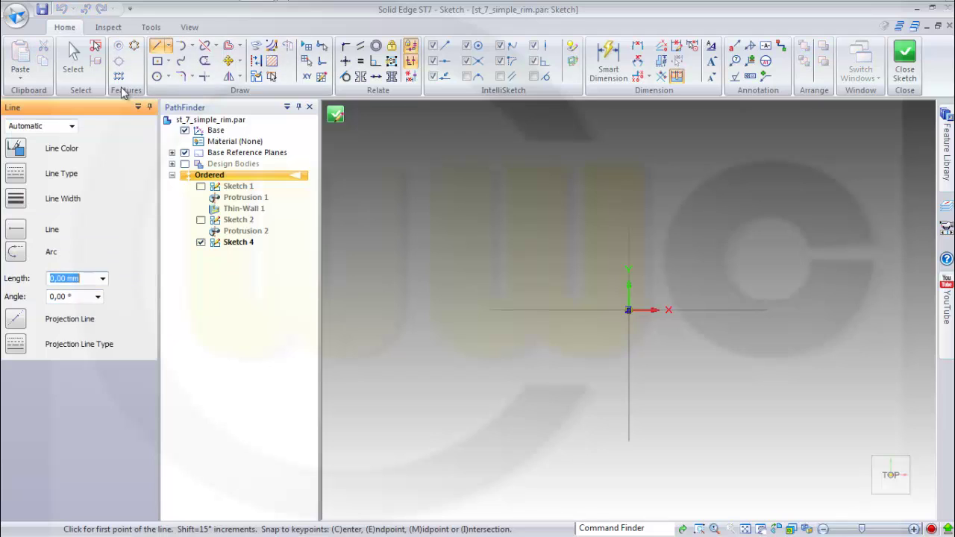
pyautogui.click(157, 76)
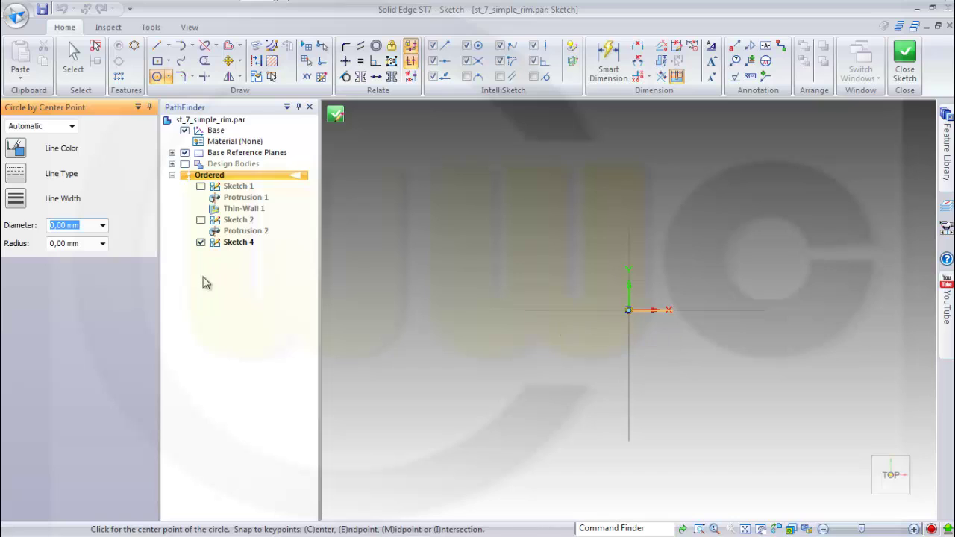
pyautogui.click(629, 309)
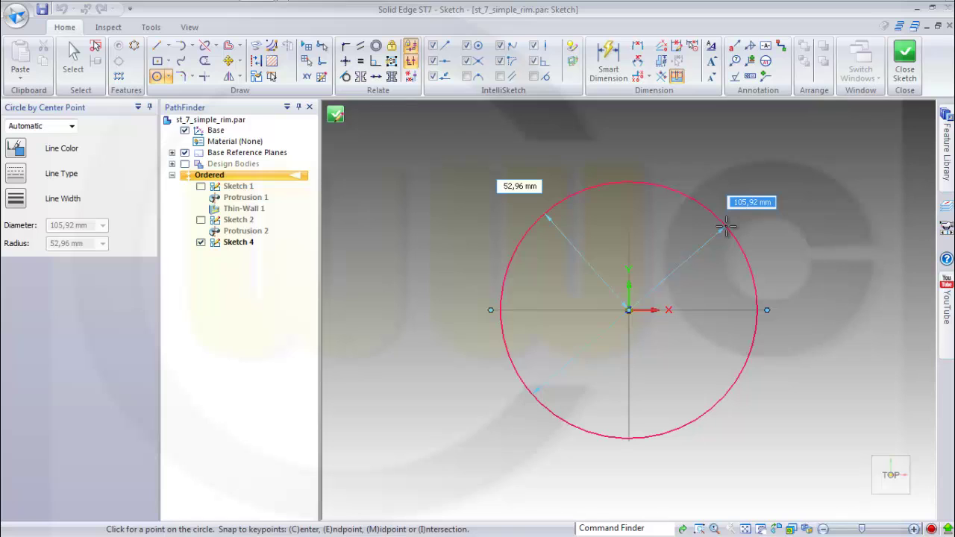
pyautogui.press('Escape')
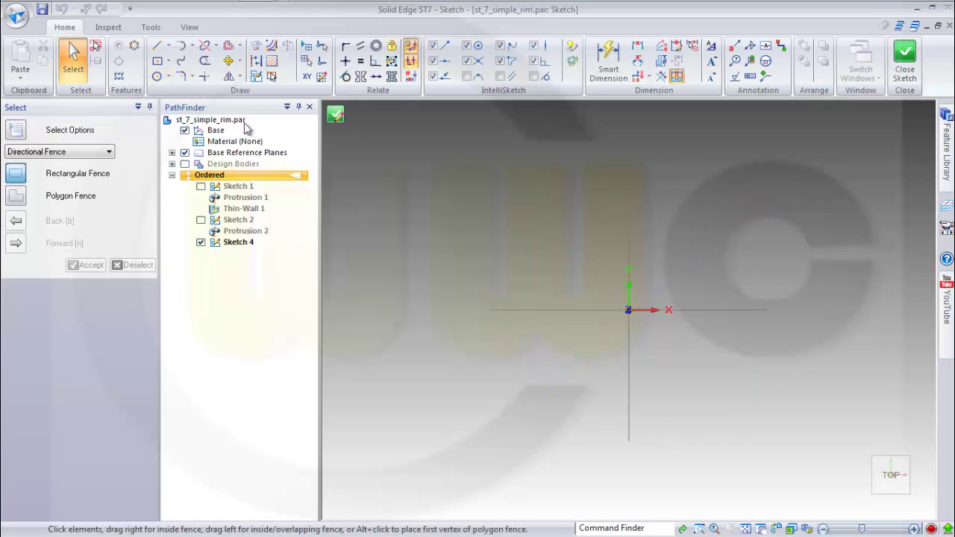
# Draw a circle with a 250 mm radius centred on the sketch origin.
pyautogui.click(157, 76)
pyautogui.scroll(2, 698, 343)
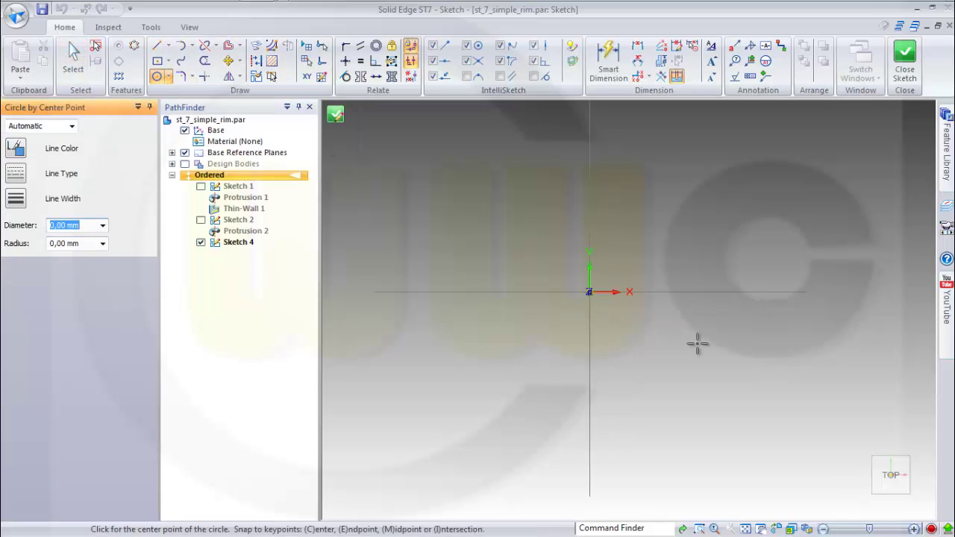
pyautogui.click(778, 529)
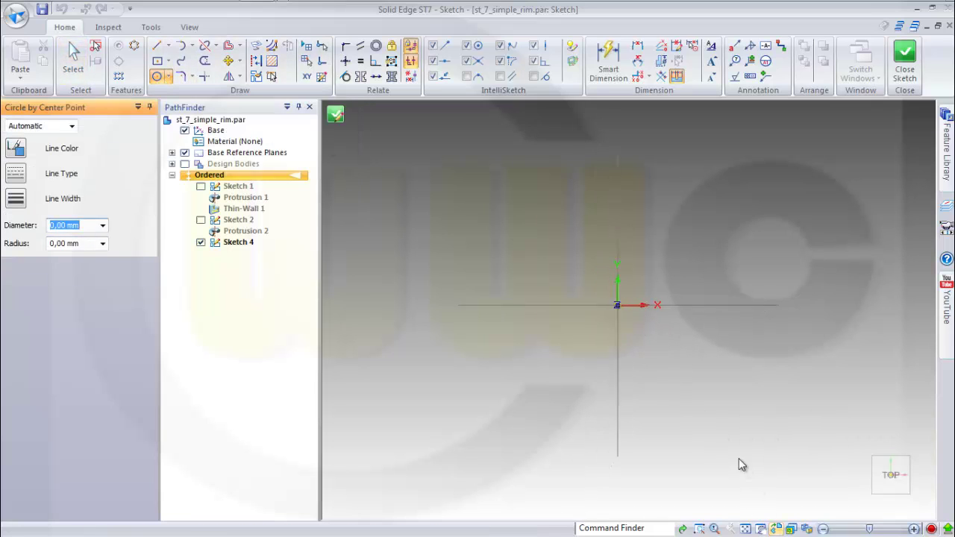
pyautogui.click(628, 311)
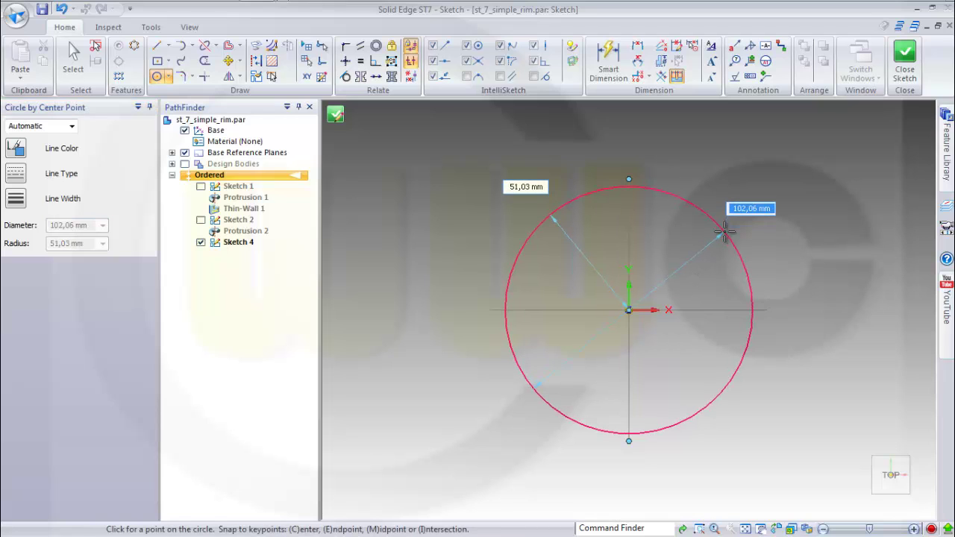
pyautogui.press('Tab')
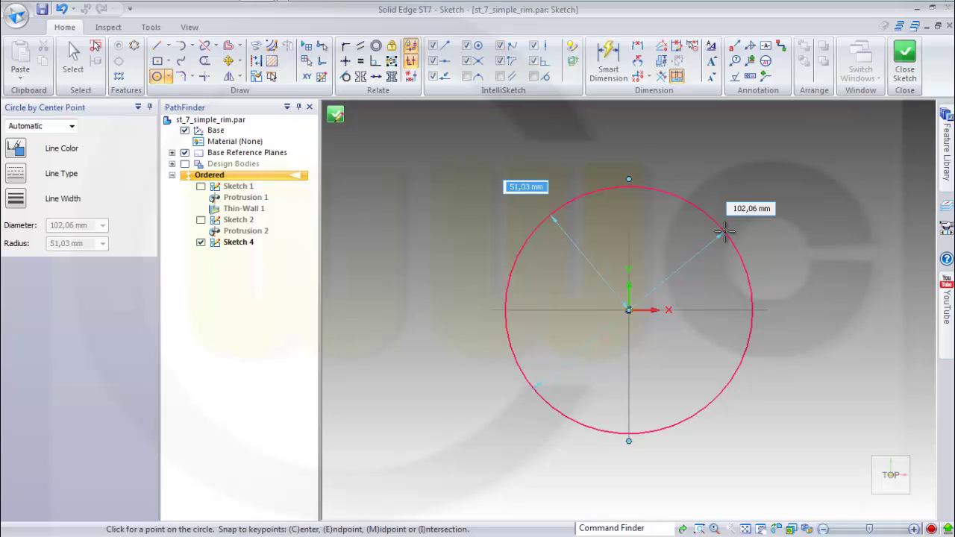
pyautogui.write('250')
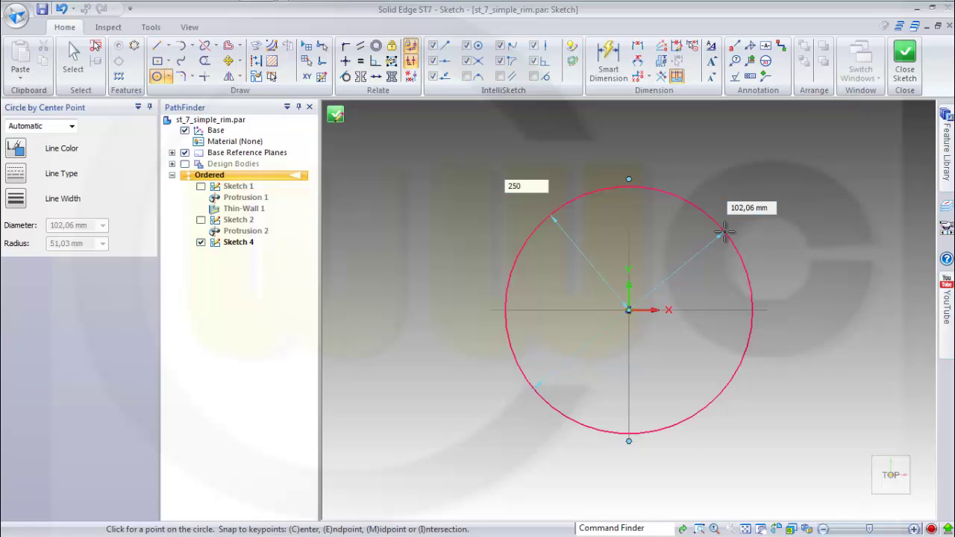
pyautogui.press('Return')
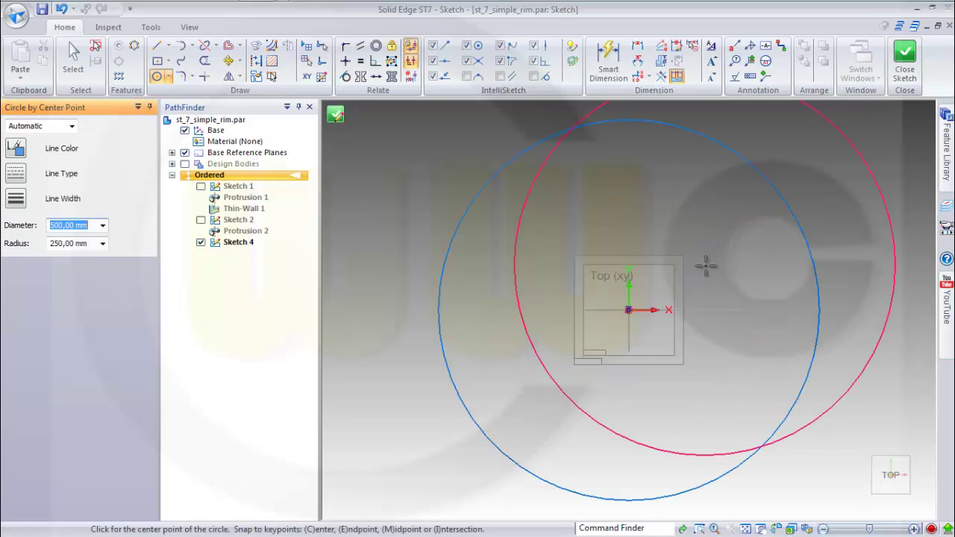
# Place a second circle on the same centre and set its radius to 260 mm.
pyautogui.click(628, 311)
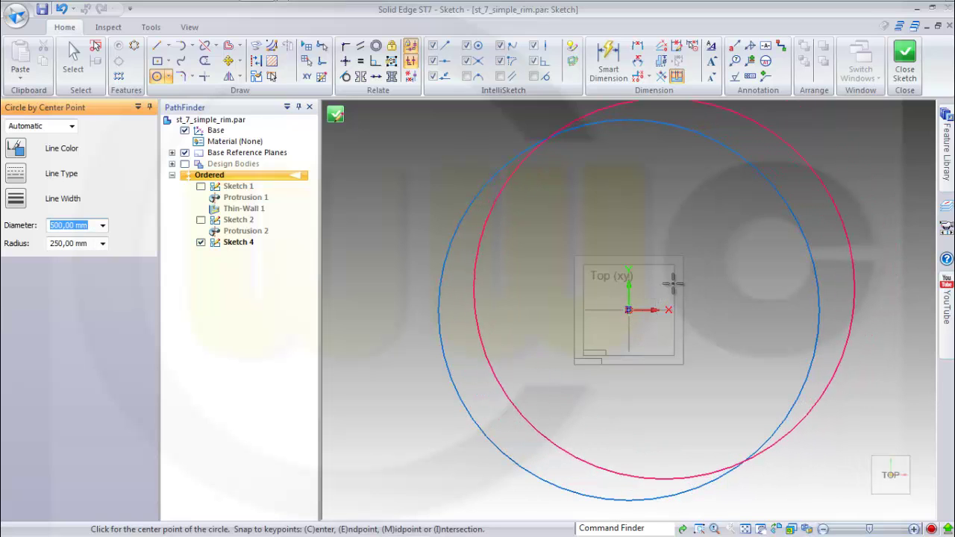
pyautogui.press('Escape')
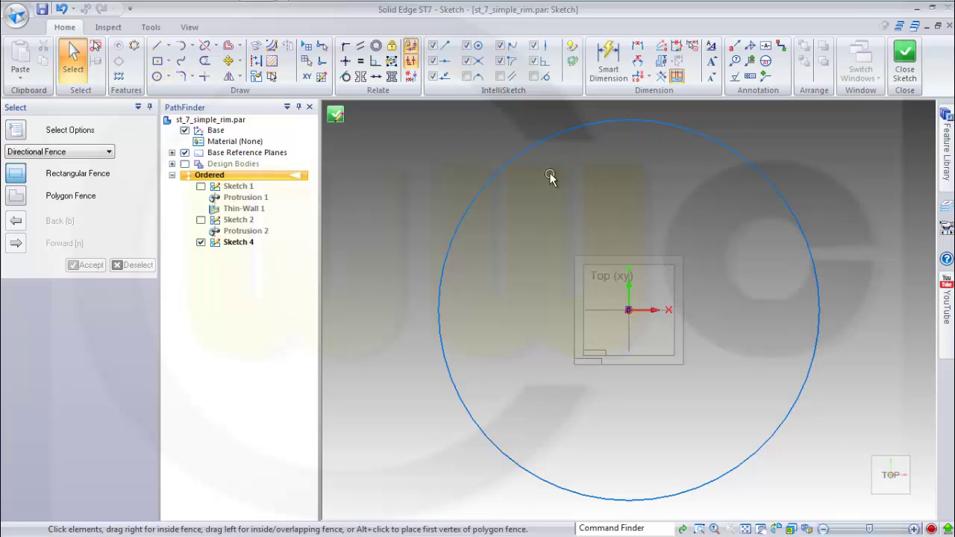
pyautogui.click(521, 156)
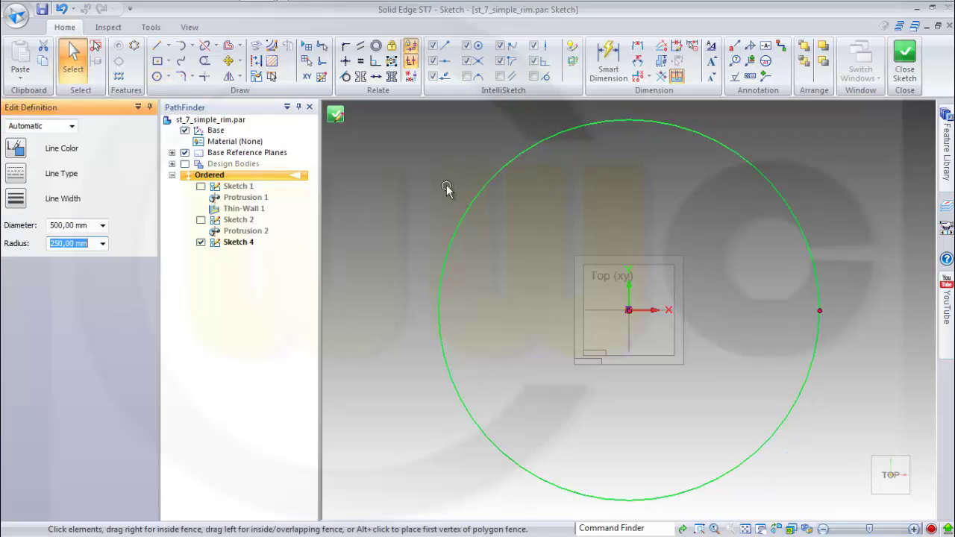
pyautogui.write('260')
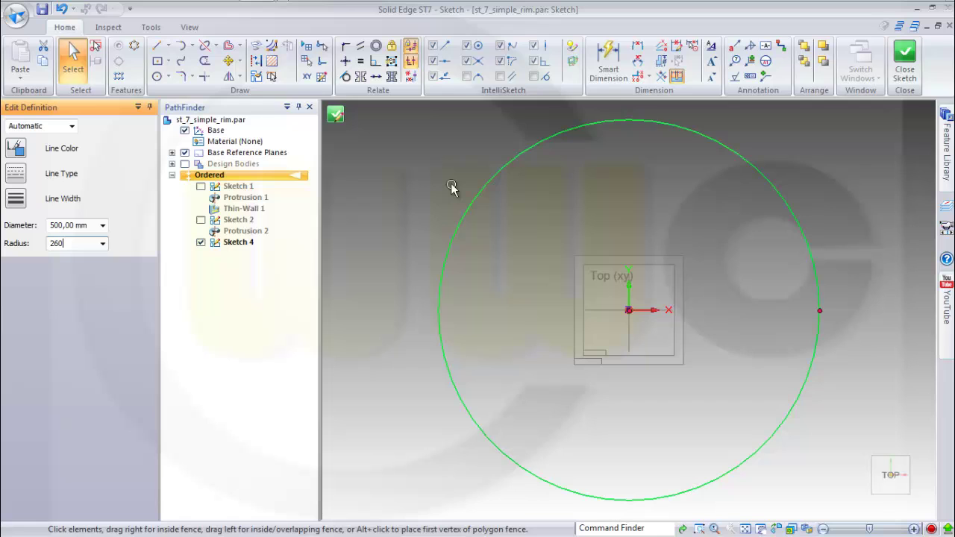
pyautogui.press('Return')
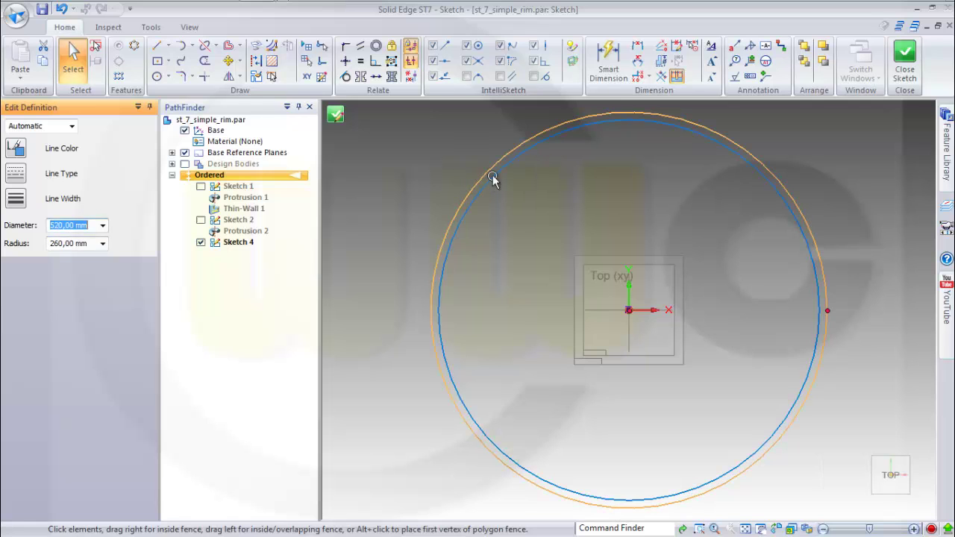
pyautogui.press('Escape')
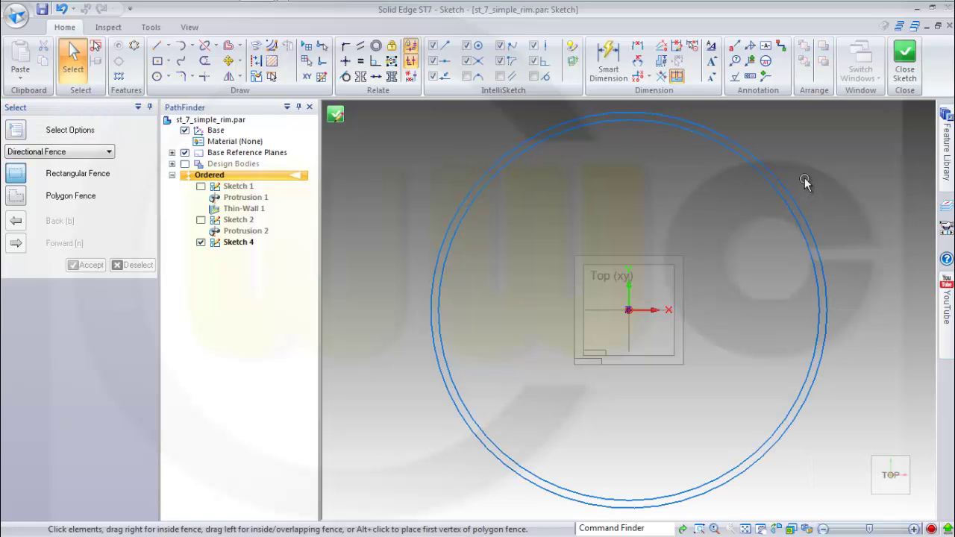
# Draw a vertical line from the circles' centre up to the top of the outer circle.
pyautogui.click(156, 46)
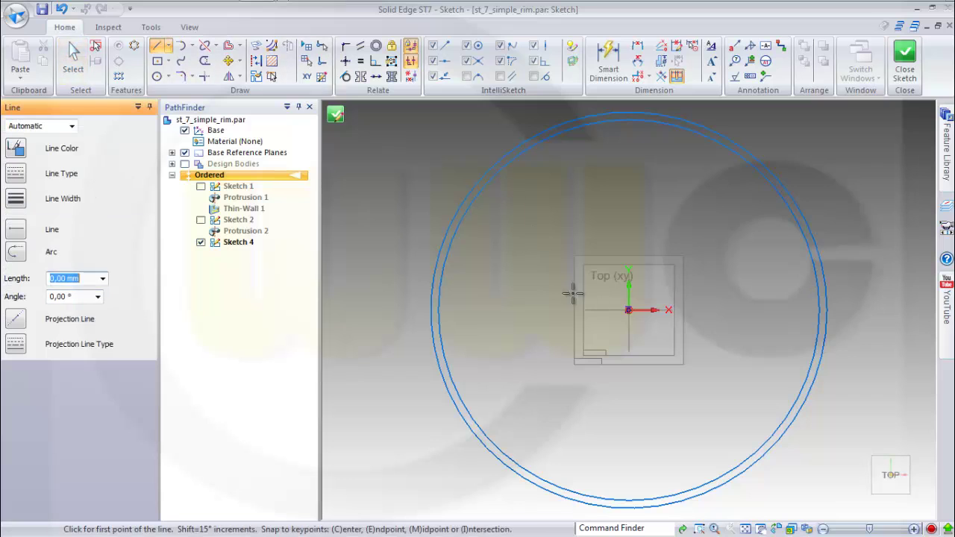
pyautogui.click(629, 309)
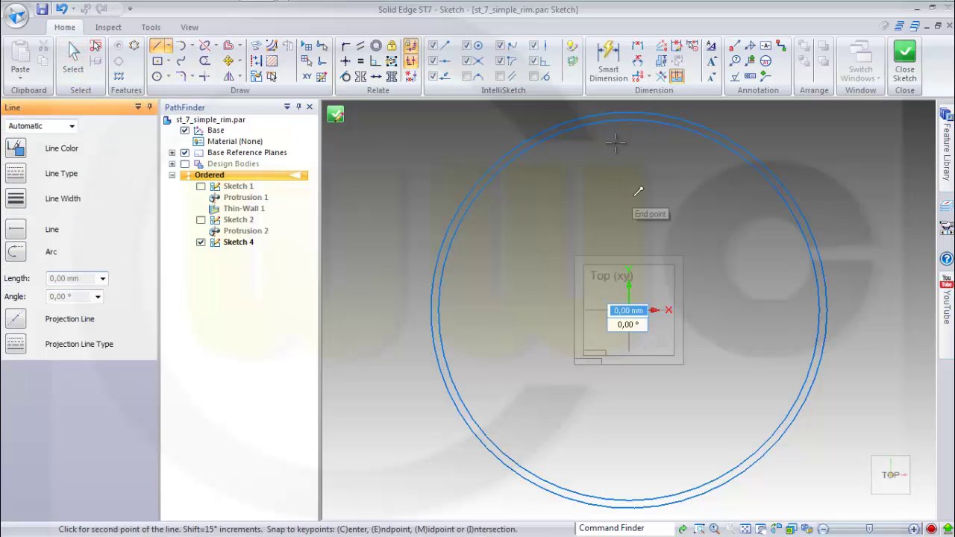
pyautogui.click(629, 113)
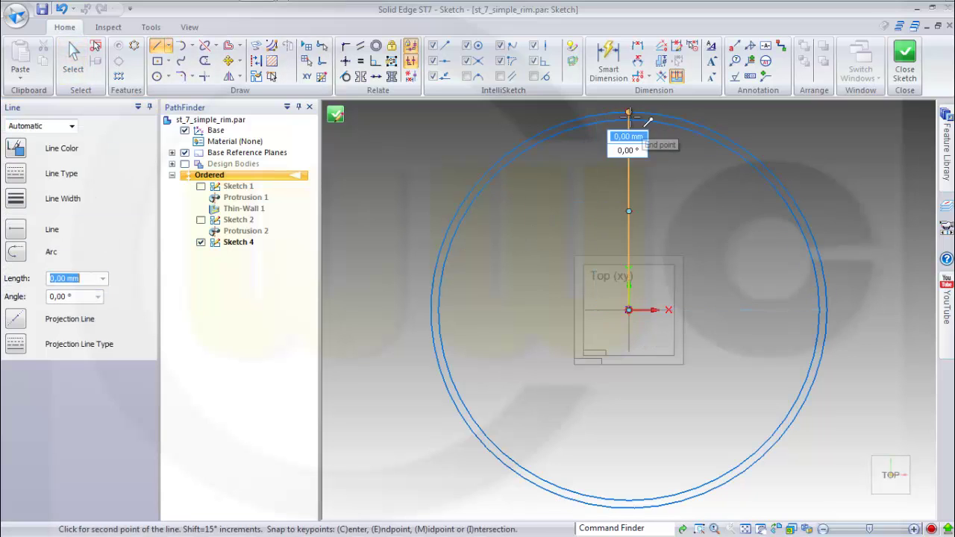
pyautogui.press('Escape')
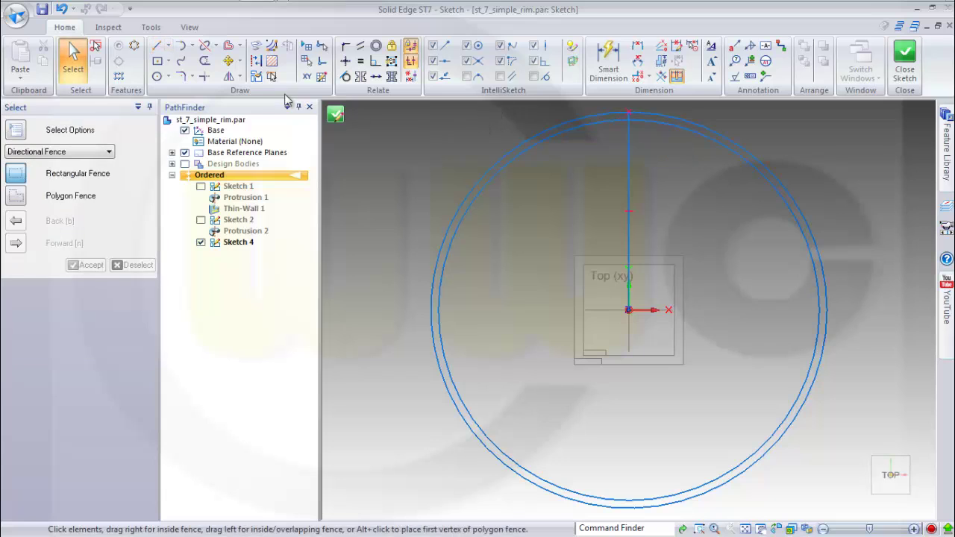
# Draw a slanted line from the circles' centre to the outer circle, about 45.56° above the horizontal axis.
pyautogui.click(157, 45)
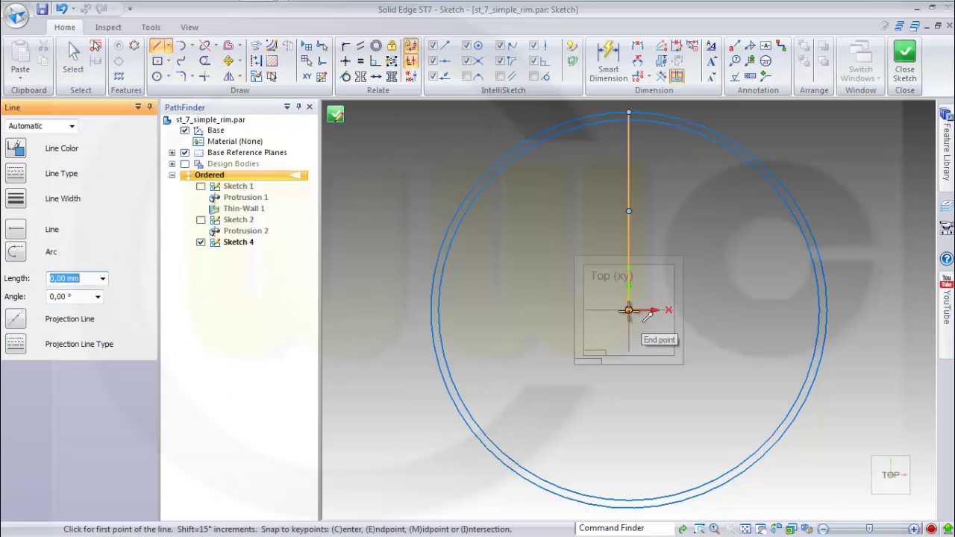
pyautogui.click(628, 310)
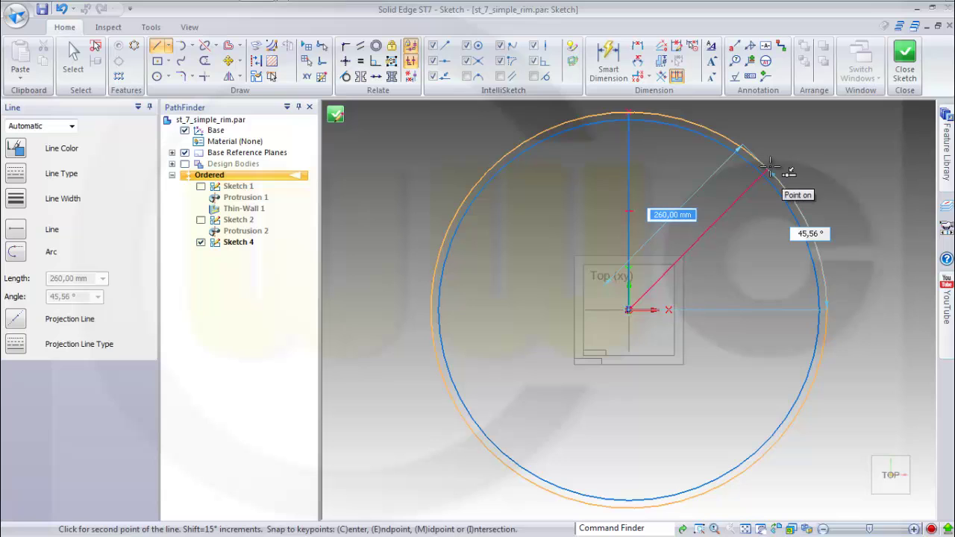
pyautogui.click(769, 166)
pyautogui.press('Escape')
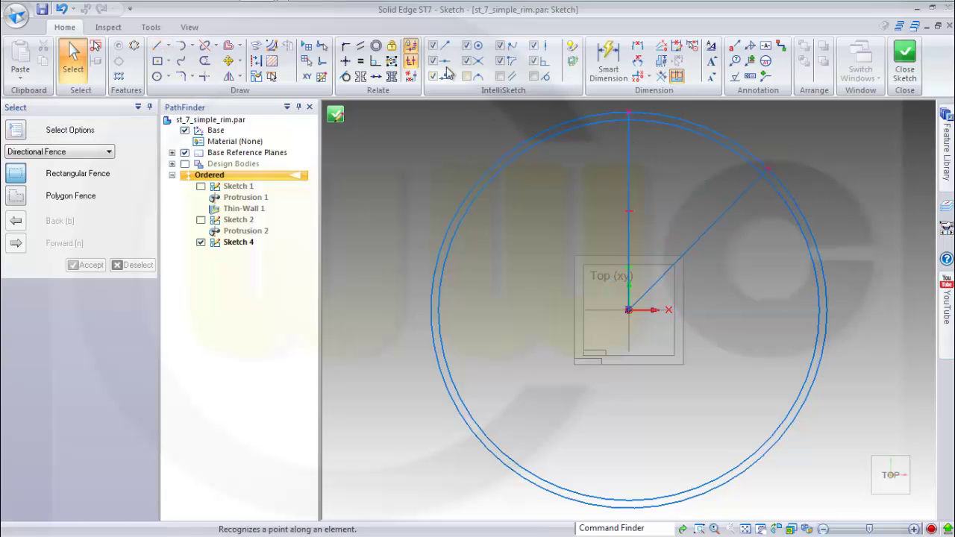
# Dimension the angle between the vertical line and the slanted line and set it to 22,5°.
pyautogui.click(638, 61)
pyautogui.click(631, 173)
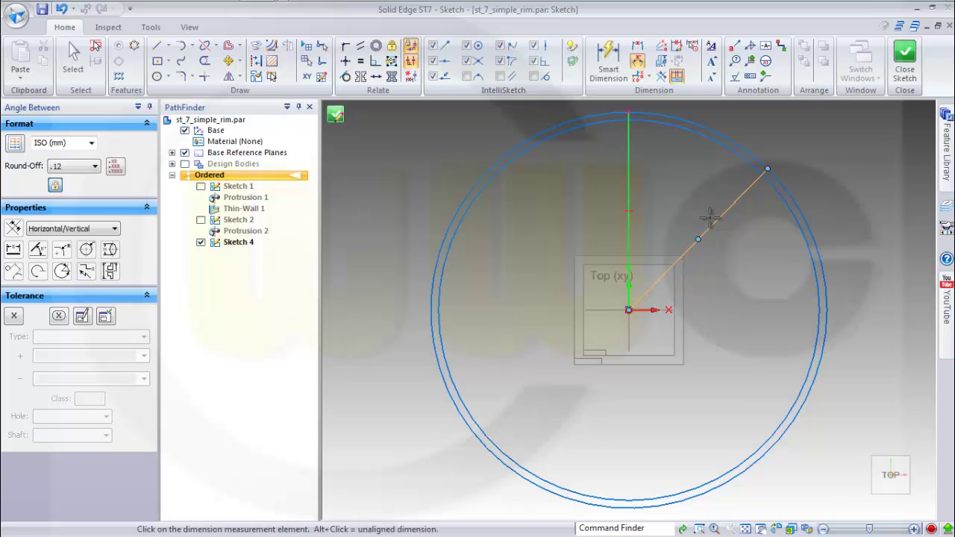
pyautogui.click(708, 218)
pyautogui.click(693, 178)
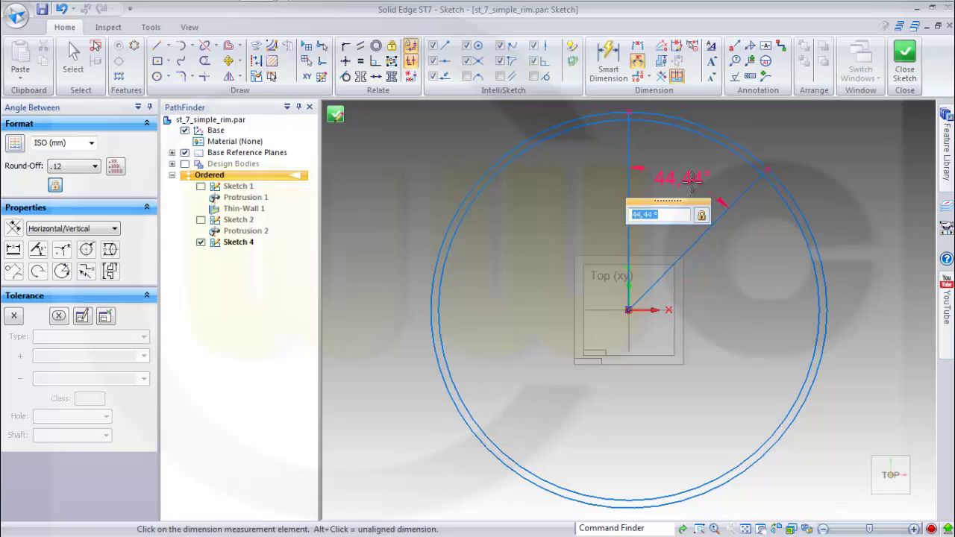
pyautogui.write('22,5')
pyautogui.press('Return')
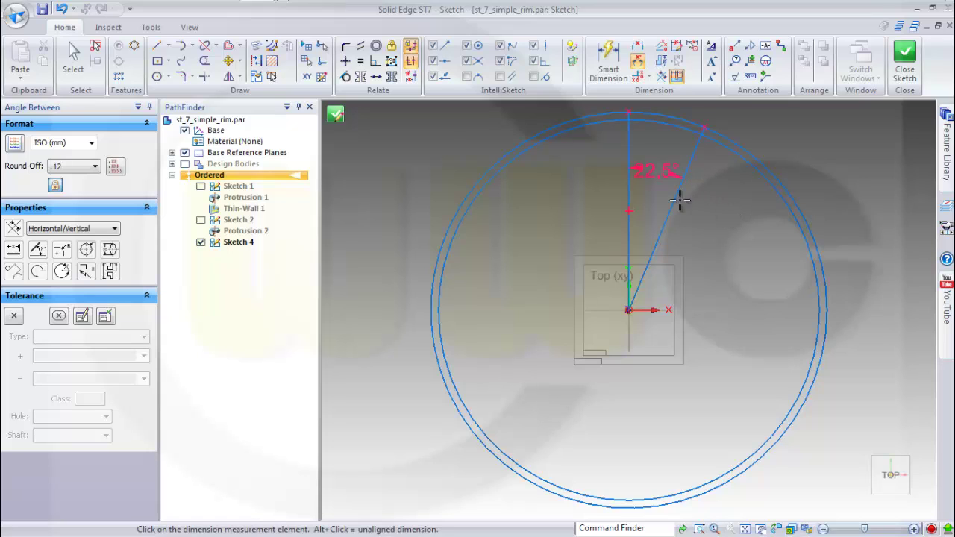
# Trim both circles so only their arcs between the vertical and slanted lines remain.
pyautogui.click(203, 61)
pyautogui.moveTo(480, 124)
pyautogui.mouseDown()
pyautogui.moveTo(516, 226)
pyautogui.moveTo(625, 230)
pyautogui.moveTo(768, 262)
pyautogui.mouseUp()
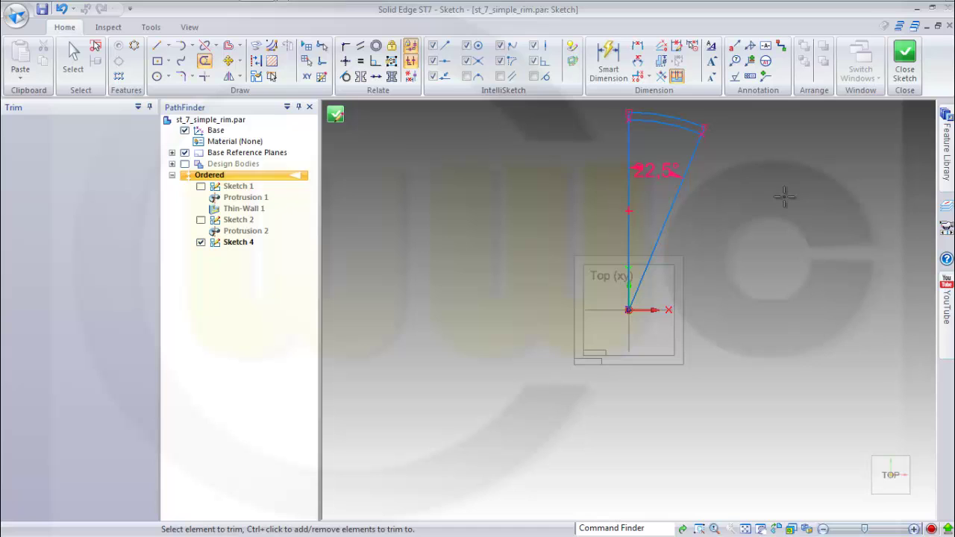
# Draw a freeform curve from the lower part of the vertical line, bending upward past both arcs.
pyautogui.moveTo(784, 197)
pyautogui.keyDown('shift'); pyautogui.mouseDown(button='middle')
pyautogui.moveTo(727, 297)
pyautogui.moveTo(672, 358)
pyautogui.moveTo(580, 335)
pyautogui.mouseUp(button='middle'); pyautogui.keyUp('shift')
pyautogui.scroll(3, 542, 312)
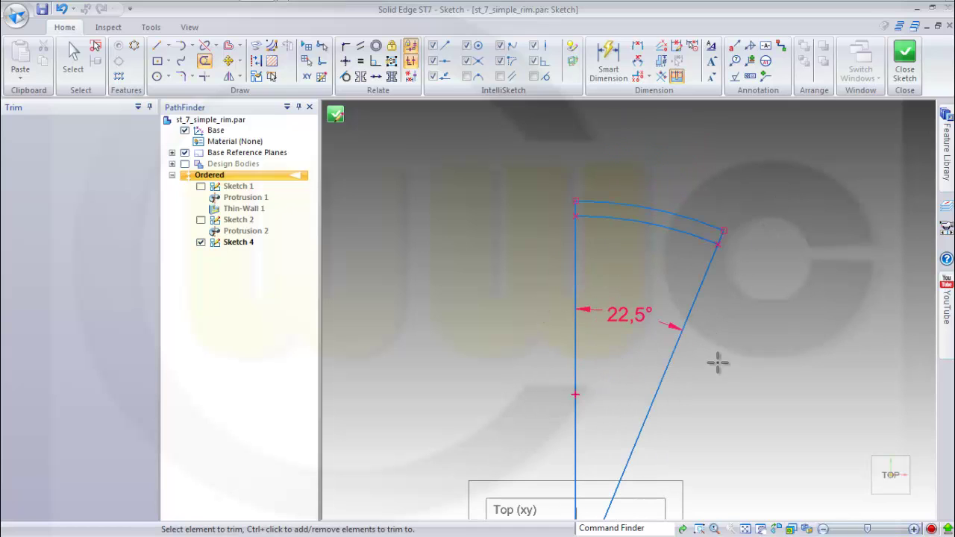
pyautogui.click(180, 61)
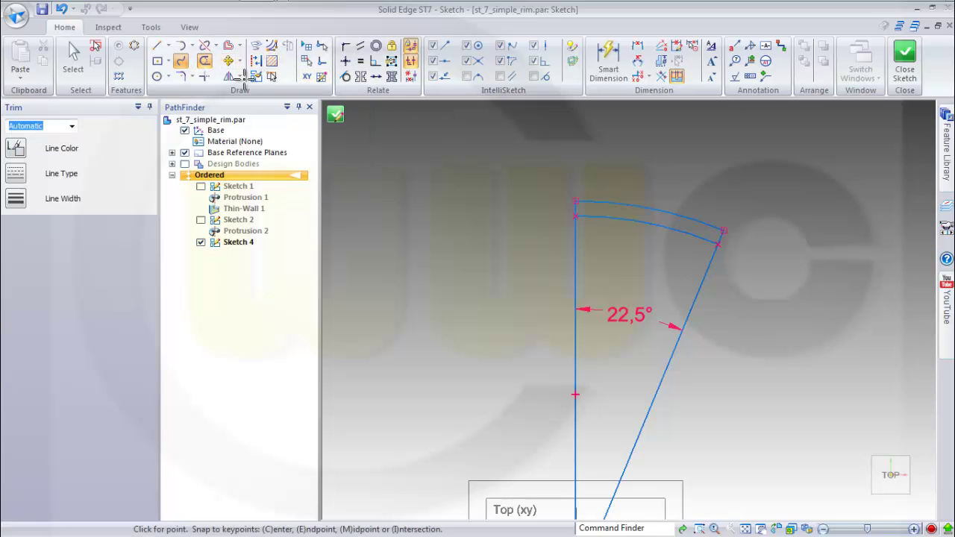
pyautogui.click(578, 442)
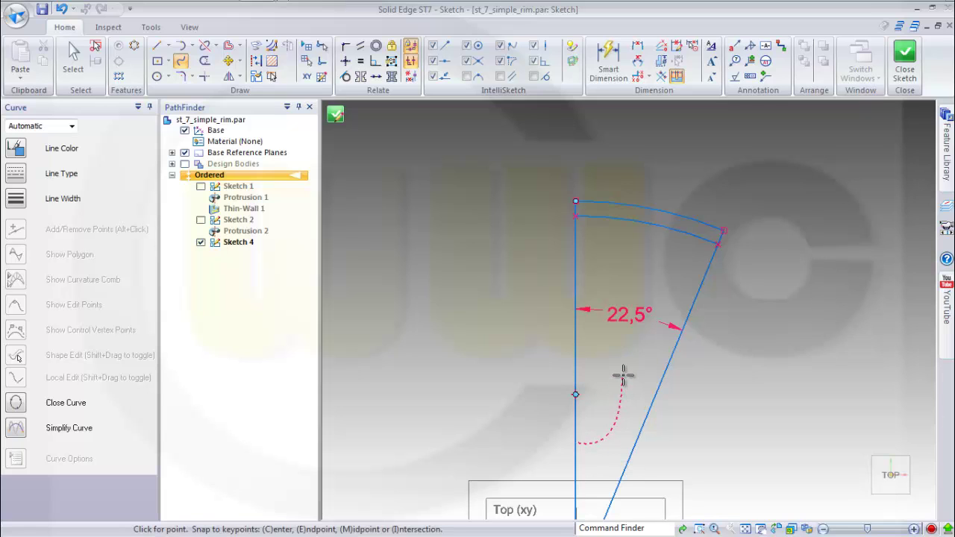
pyautogui.moveTo(624, 373)
pyautogui.mouseDown()
pyautogui.moveTo(626, 270)
pyautogui.moveTo(593, 145)
pyautogui.mouseUp()
pyautogui.press('Escape')
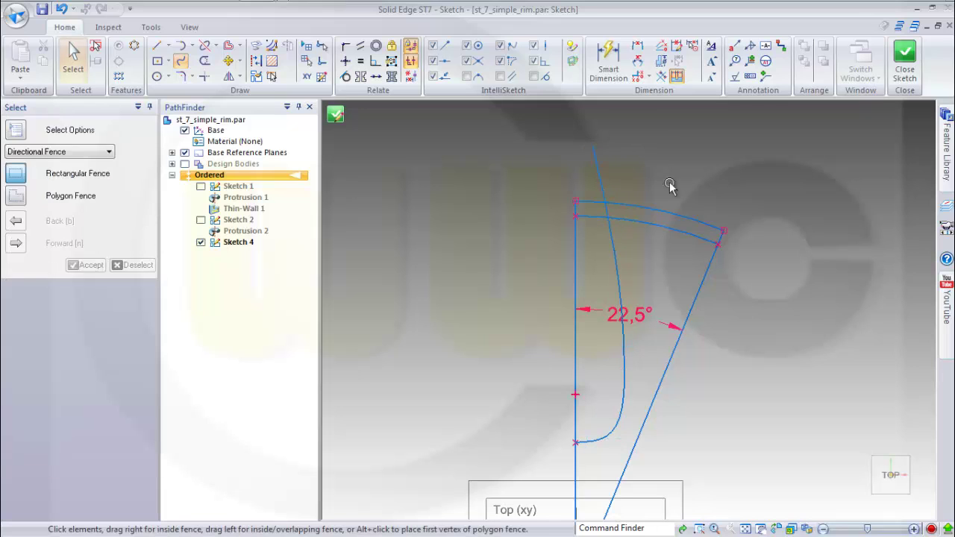
# Reshape the curve with its control points, rounding its lower end, straightening its middle and bowing its upper end away from the vertical line.
pyautogui.click(619, 416)
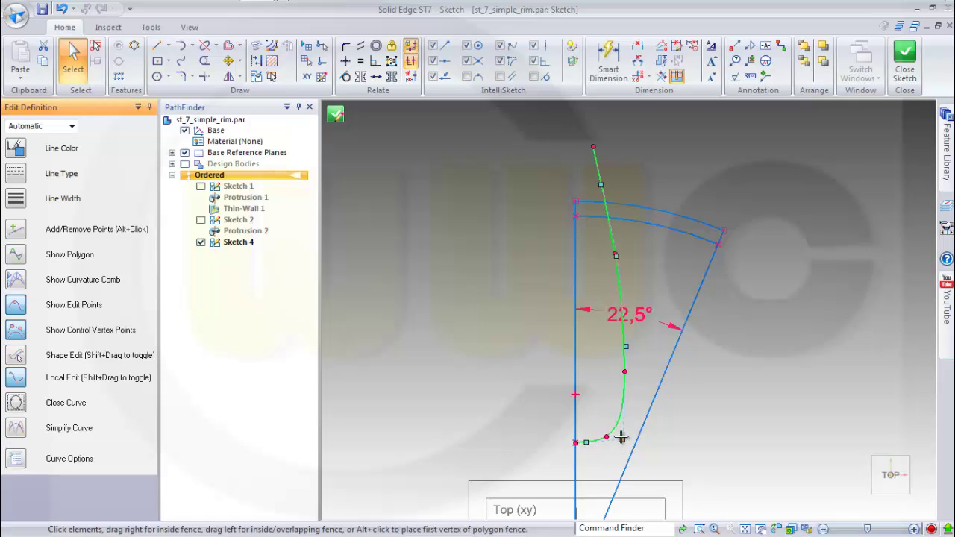
pyautogui.moveTo(622, 438); pyautogui.dragTo(628, 414)
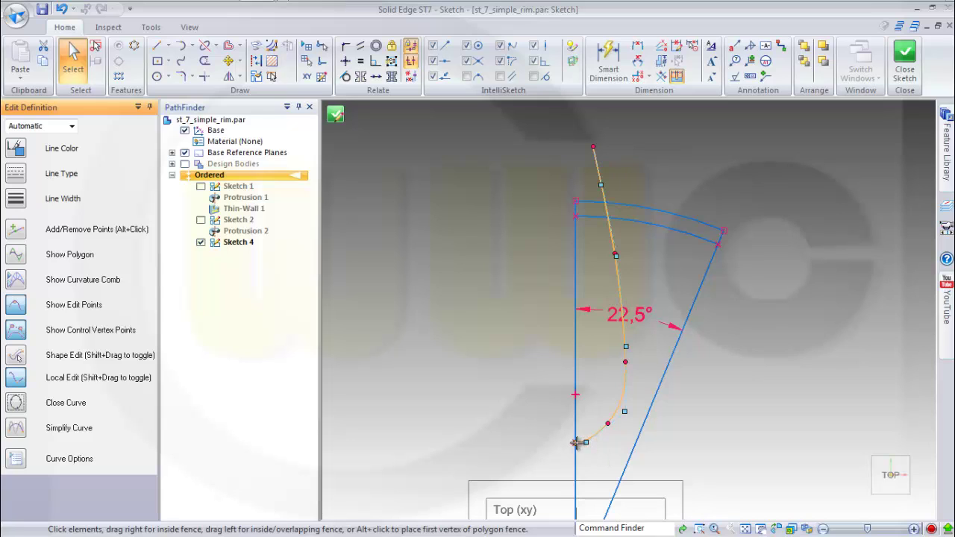
pyautogui.moveTo(586, 443); pyautogui.dragTo(607, 441)
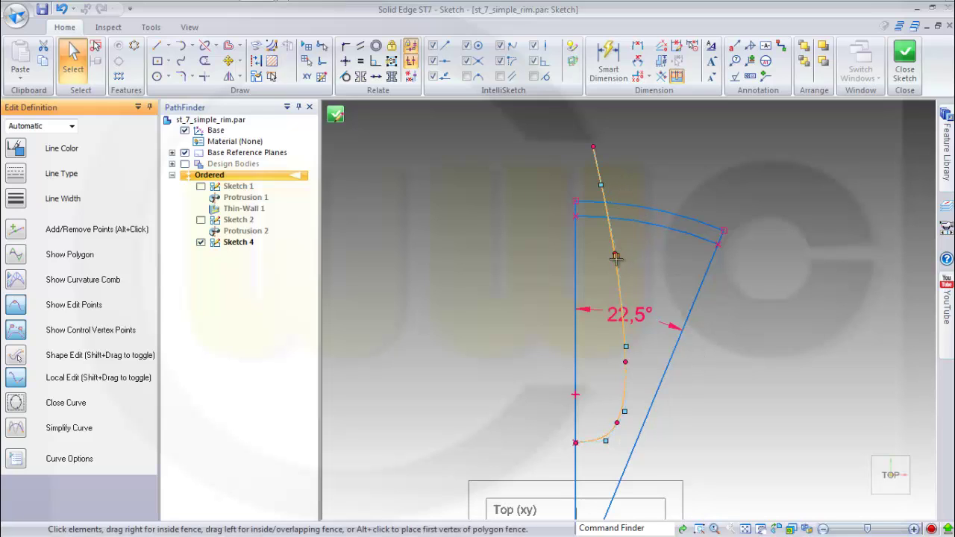
pyautogui.moveTo(617, 256); pyautogui.dragTo(623, 255)
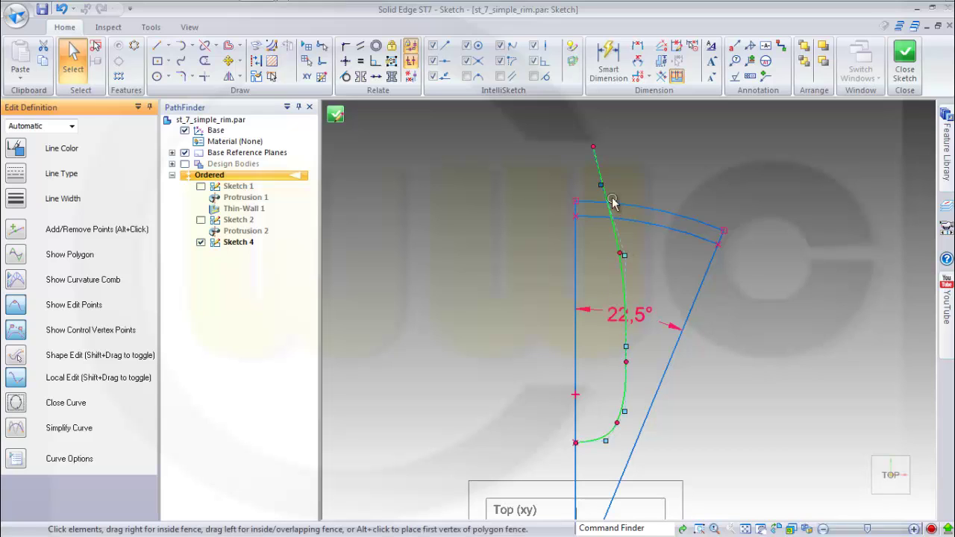
pyautogui.moveTo(603, 185); pyautogui.dragTo(617, 173)
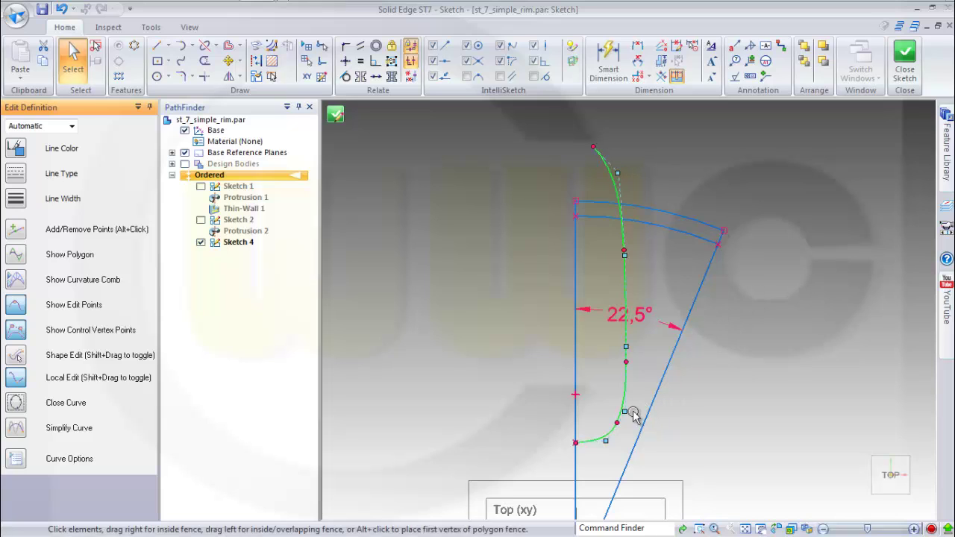
pyautogui.moveTo(624, 412); pyautogui.dragTo(618, 407)
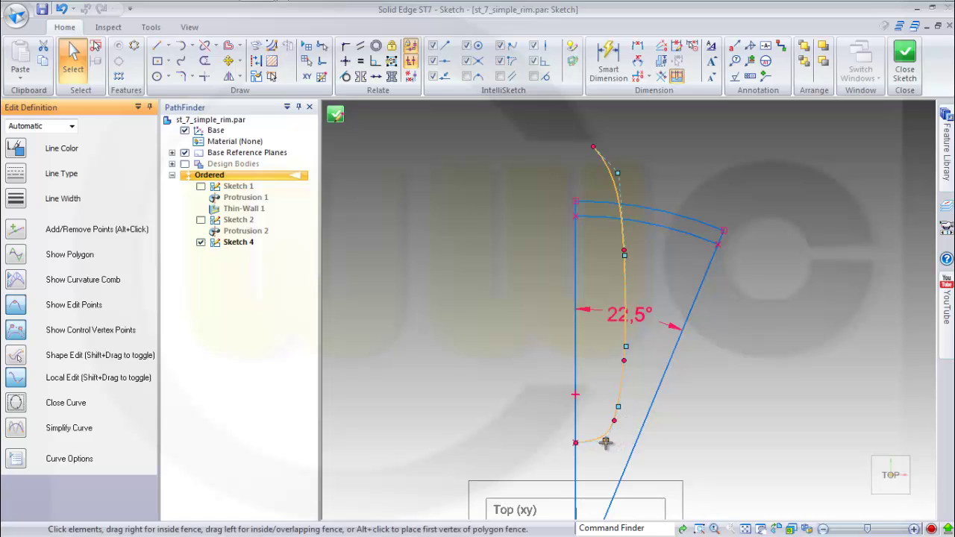
pyautogui.moveTo(604, 443)
pyautogui.mouseDown()
pyautogui.moveTo(581, 443)
pyautogui.moveTo(598, 444)
pyautogui.mouseUp()
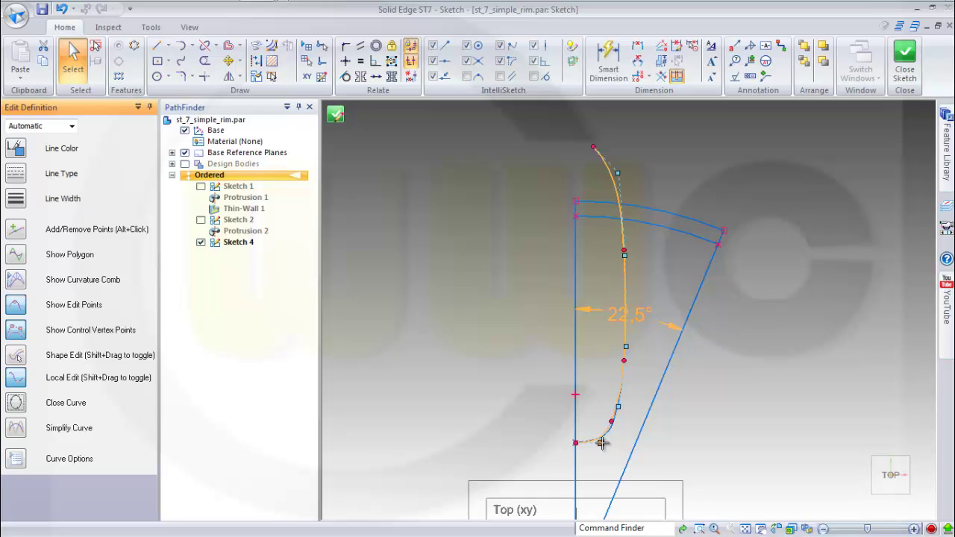
pyautogui.moveTo(602, 442); pyautogui.dragTo(601, 442)
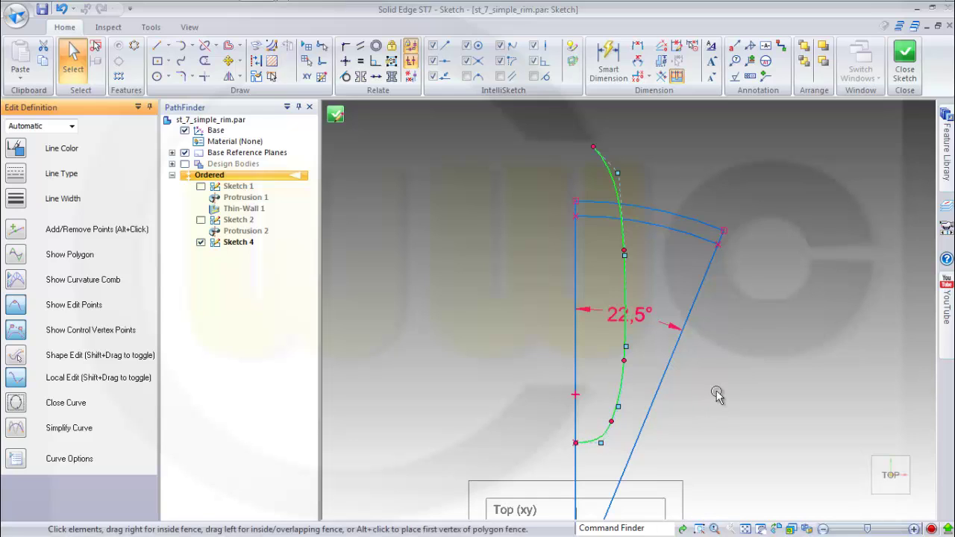
pyautogui.press('Escape')
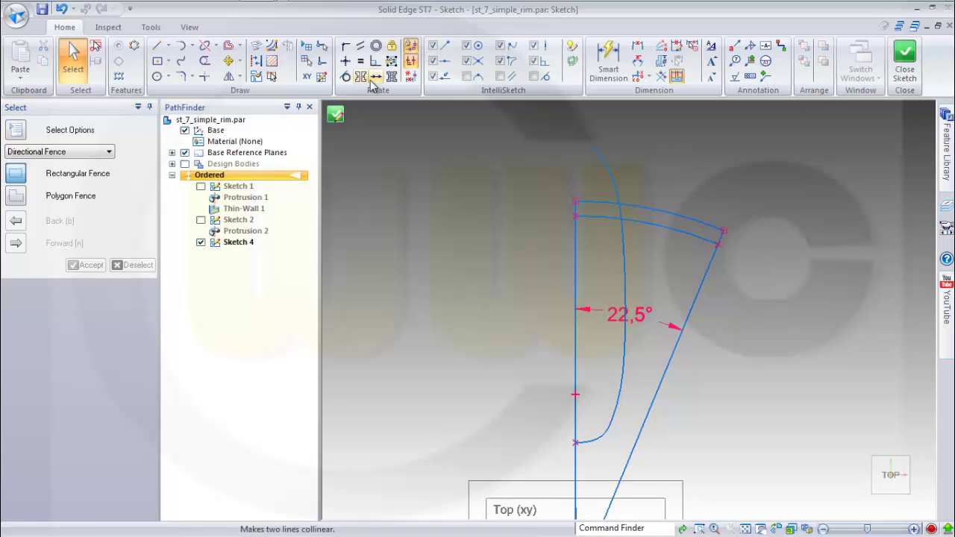
# Draw a second freeform curve from the slanted line, running up beside the first curve and past both arcs.
pyautogui.click(180, 61)
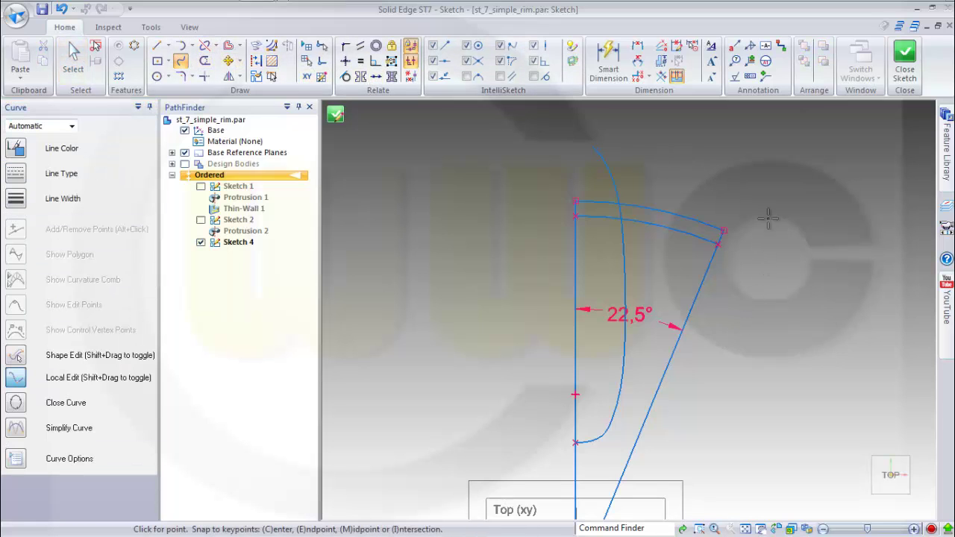
pyautogui.click(663, 378)
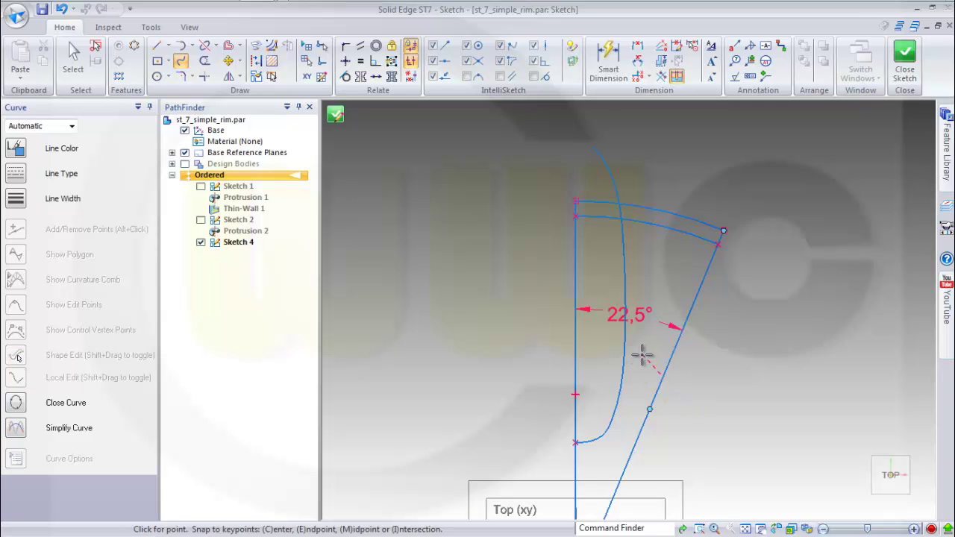
pyautogui.click(640, 270)
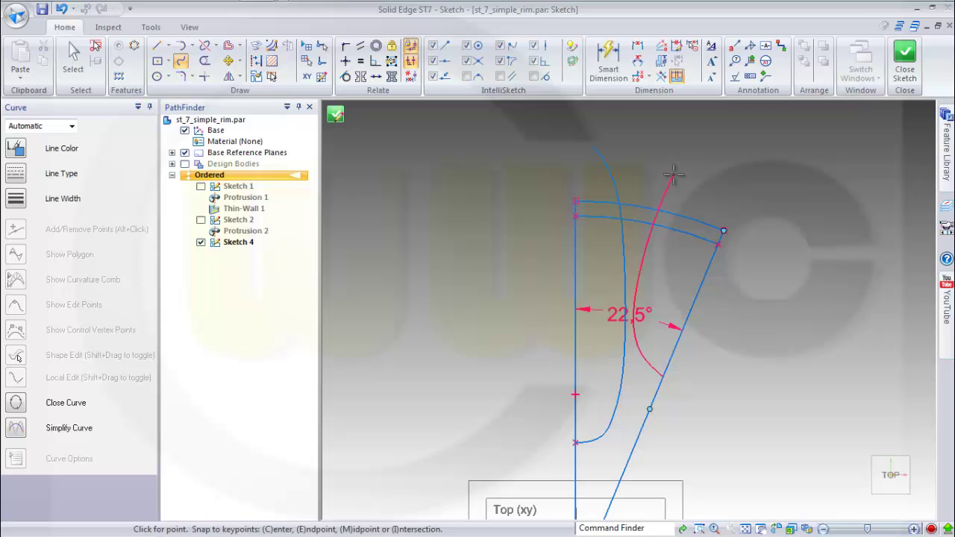
pyautogui.doubleClick(673, 173)
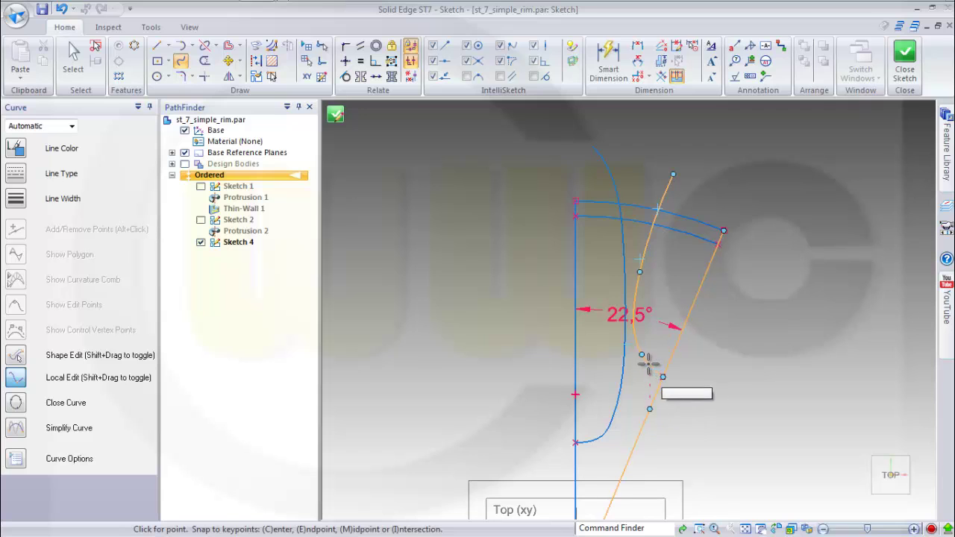
pyautogui.press('Escape')
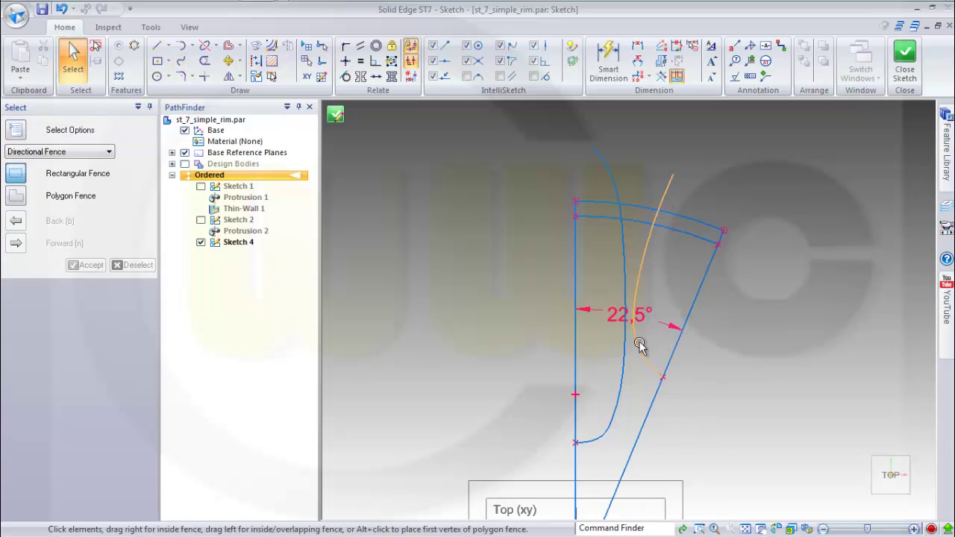
# Reshape the second curve with its control points so it runs nearly parallel to the first and flares toward the slanted line at both ends.
pyautogui.click(635, 342)
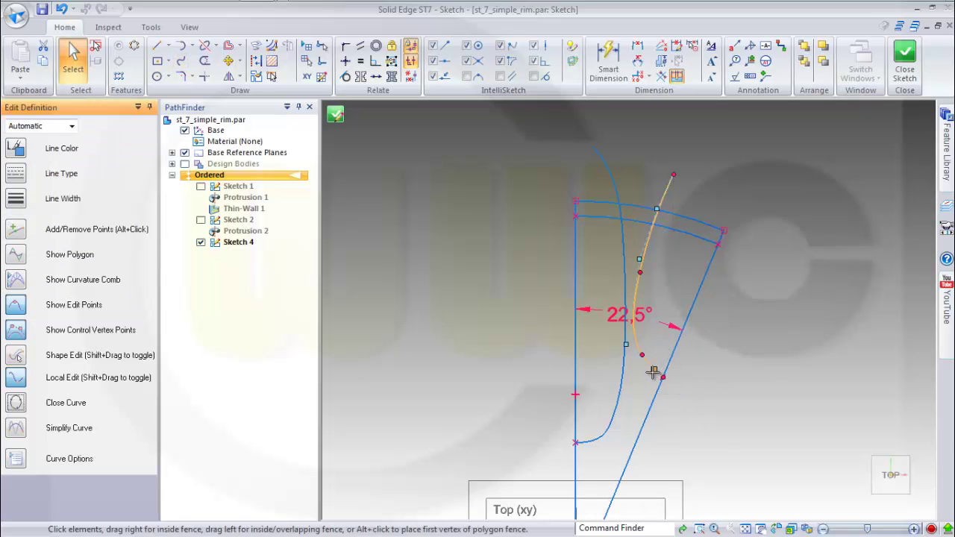
pyautogui.moveTo(654, 373); pyautogui.dragTo(645, 373)
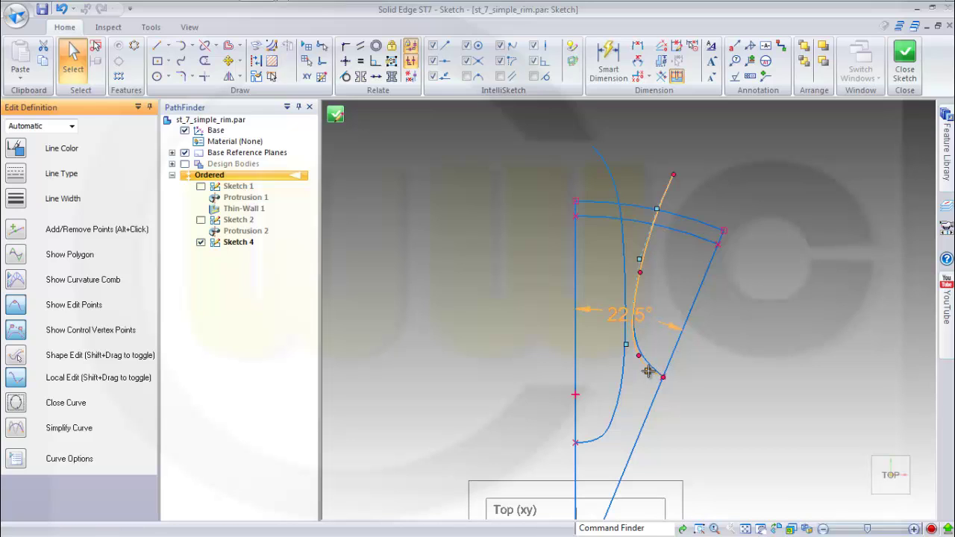
pyautogui.moveTo(651, 369); pyautogui.dragTo(648, 365)
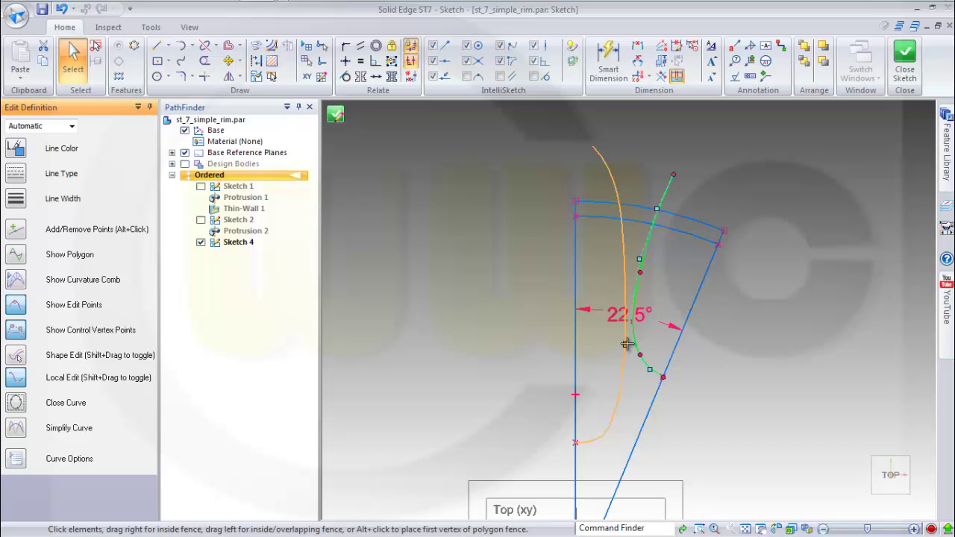
pyautogui.click(627, 344)
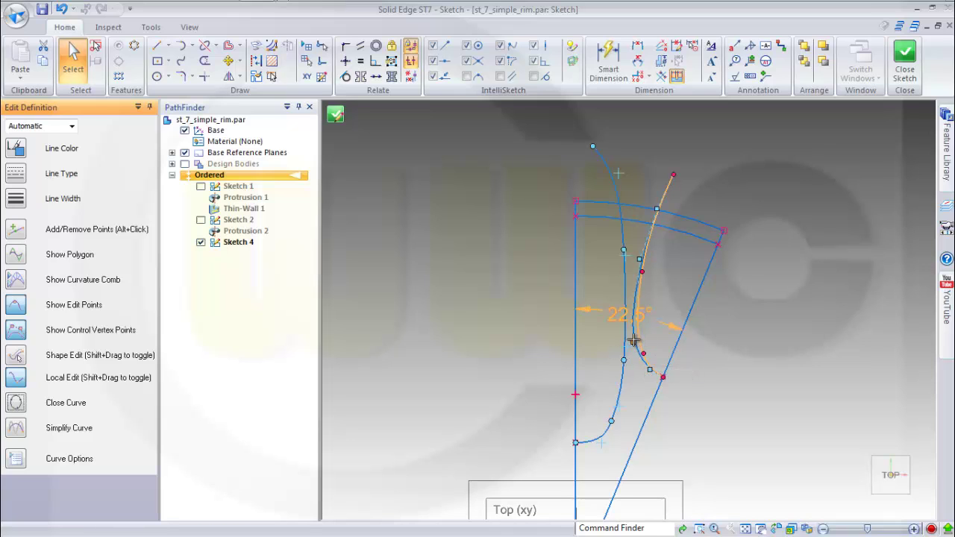
pyautogui.moveTo(633, 341); pyautogui.dragTo(635, 332)
pyautogui.moveTo(640, 257); pyautogui.dragTo(640, 247)
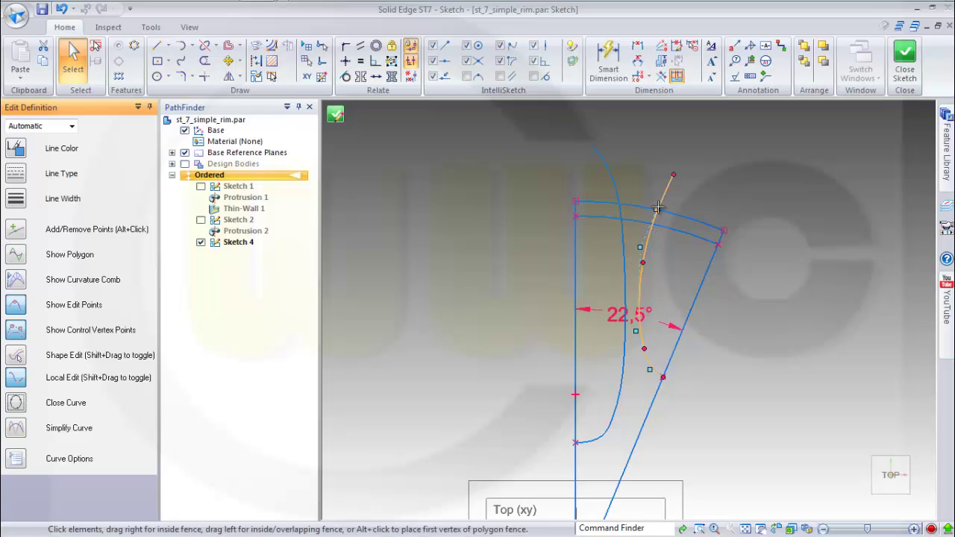
pyautogui.moveTo(657, 207); pyautogui.dragTo(647, 187)
pyautogui.click(779, 276)
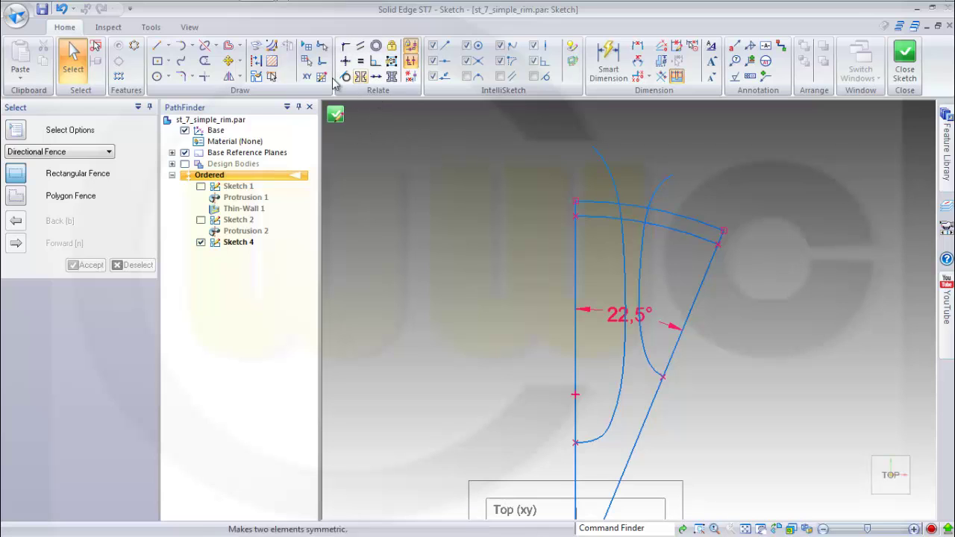
# Trim the sketch to one closed outline of the outer arc, side lines, two curves and the short inner arc joining them.
pyautogui.click(207, 63)
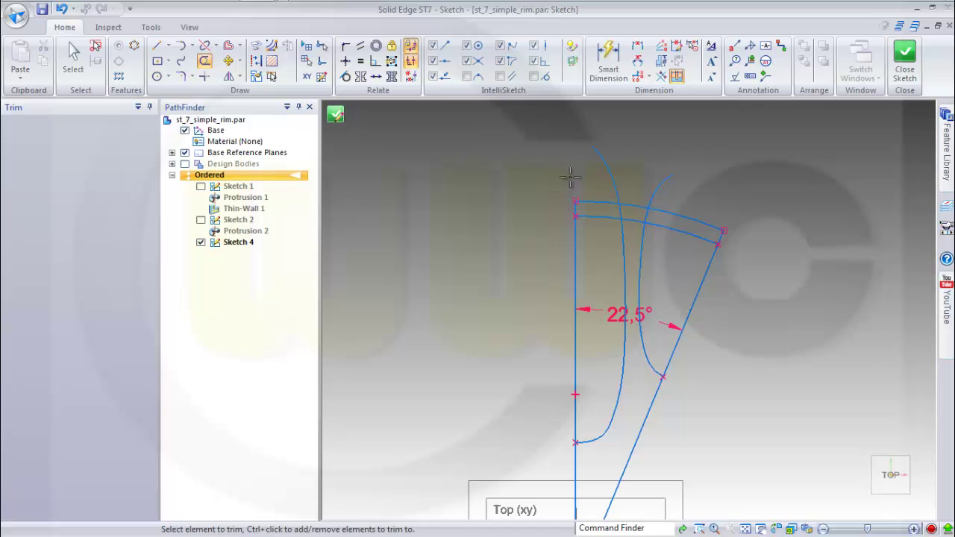
pyautogui.moveTo(569, 175); pyautogui.dragTo(727, 197)
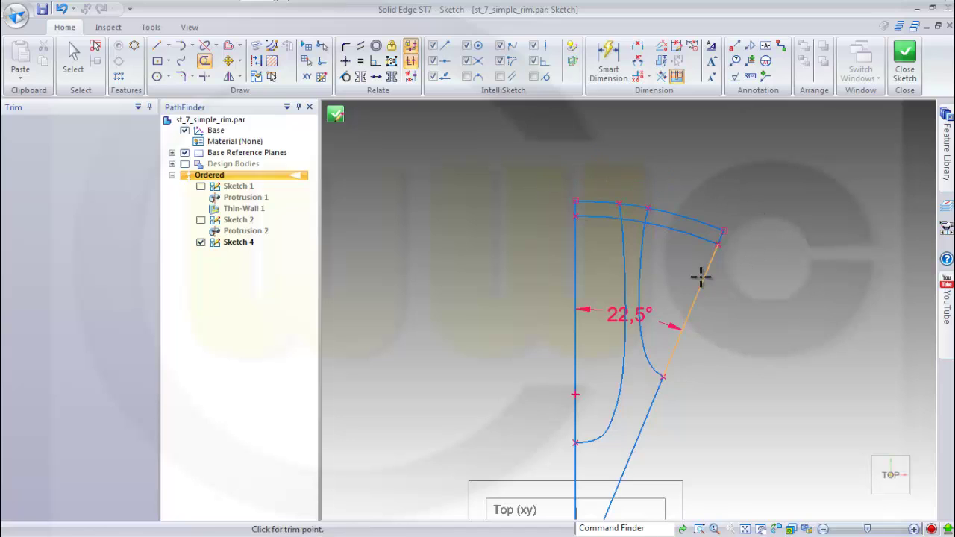
pyautogui.moveTo(607, 212)
pyautogui.mouseDown()
pyautogui.moveTo(668, 222)
pyautogui.moveTo(608, 231)
pyautogui.mouseUp()
pyautogui.moveTo(682, 256)
pyautogui.mouseDown()
pyautogui.moveTo(689, 230)
pyautogui.moveTo(711, 250)
pyautogui.mouseUp()
pyautogui.moveTo(662, 455); pyautogui.dragTo(543, 450)
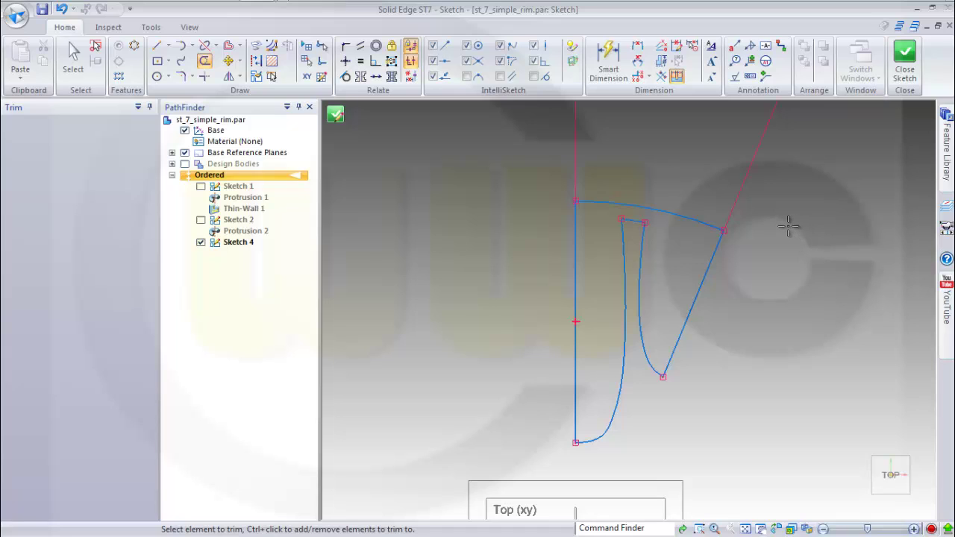
pyautogui.press('Escape')
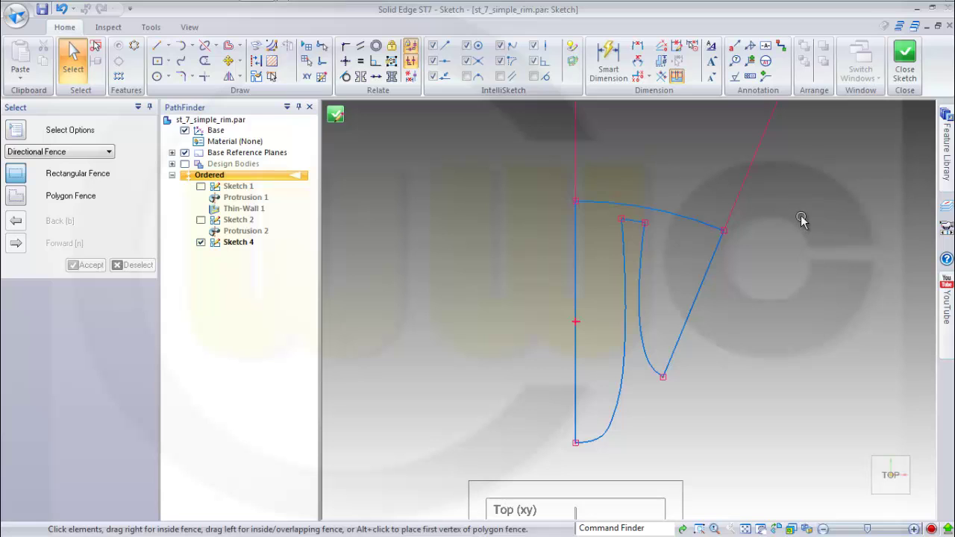
# Close the spoke-opening sketch and show only Design Body_2 along with it.
pyautogui.click(906, 60)
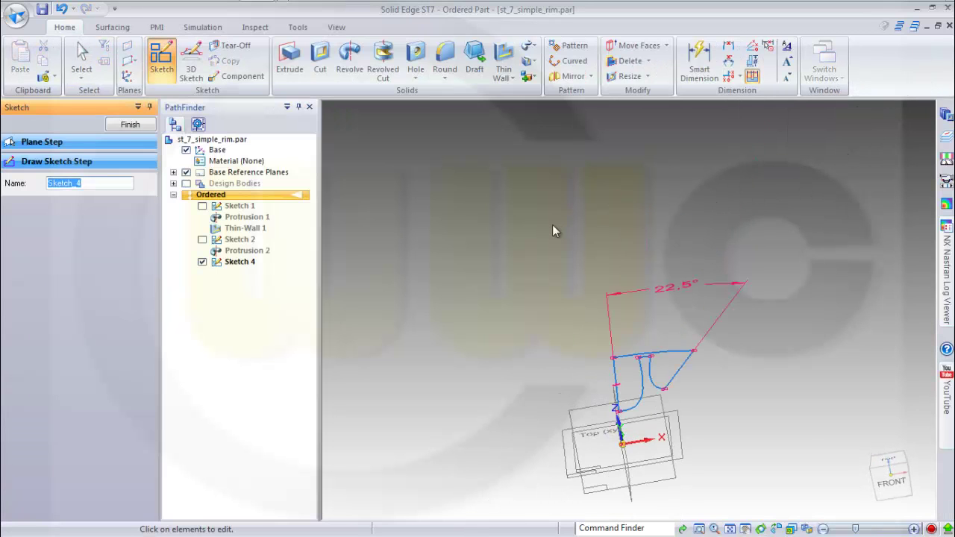
pyautogui.click(173, 184)
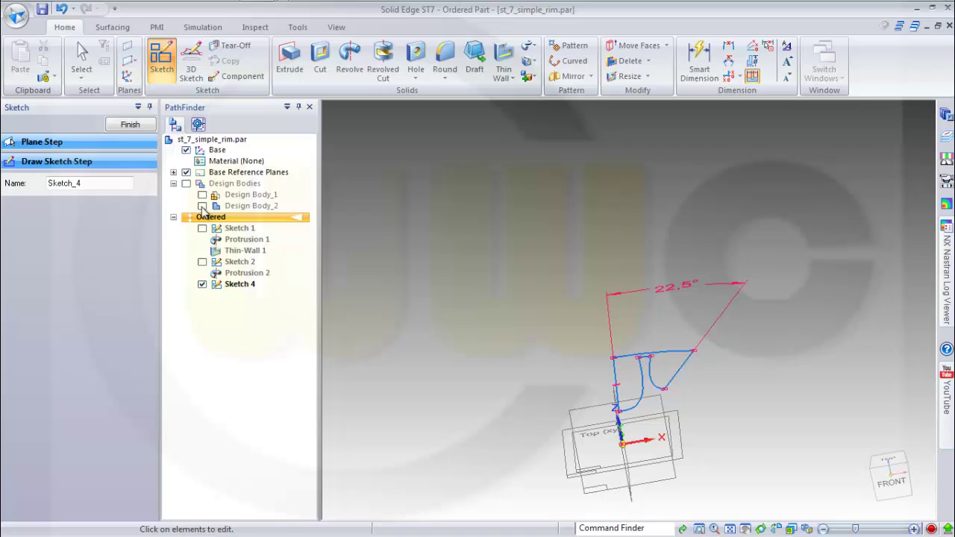
pyautogui.click(202, 206)
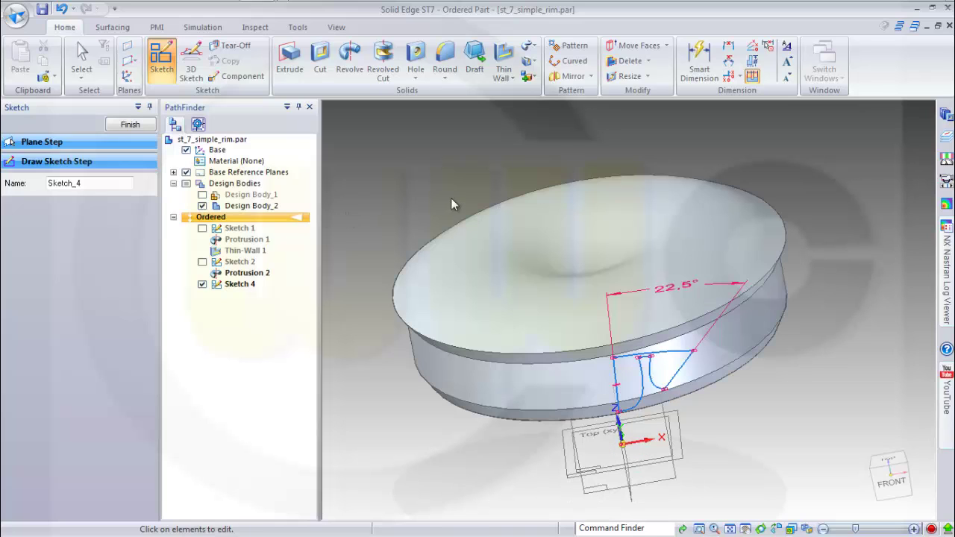
# Cut the closed spoke-opening profile upward through all of the second revolved body.
pyautogui.click(320, 52)
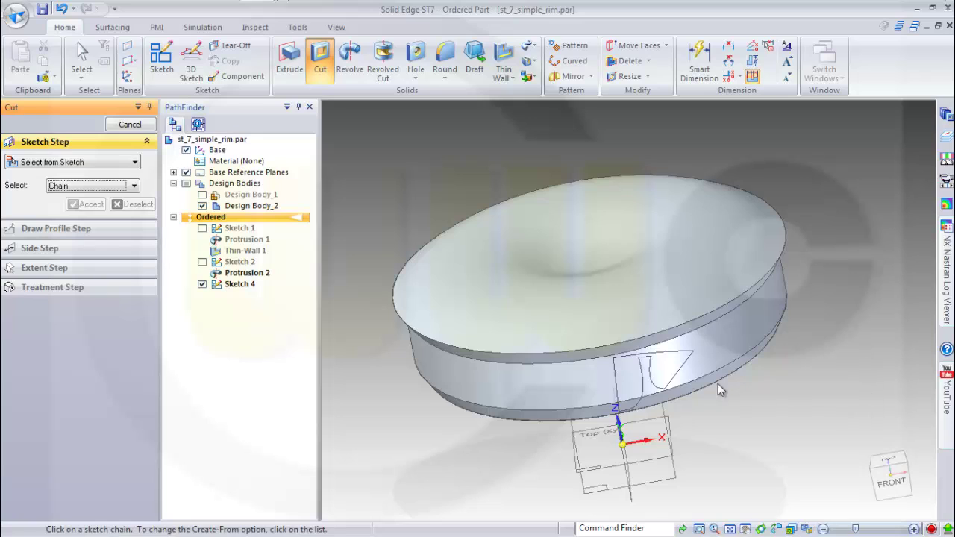
pyautogui.click(682, 373)
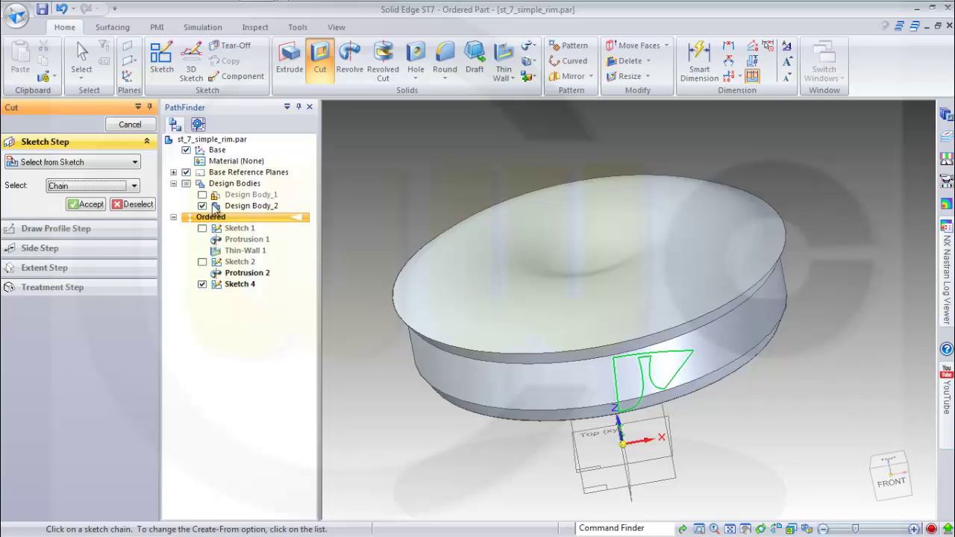
pyautogui.click(84, 204)
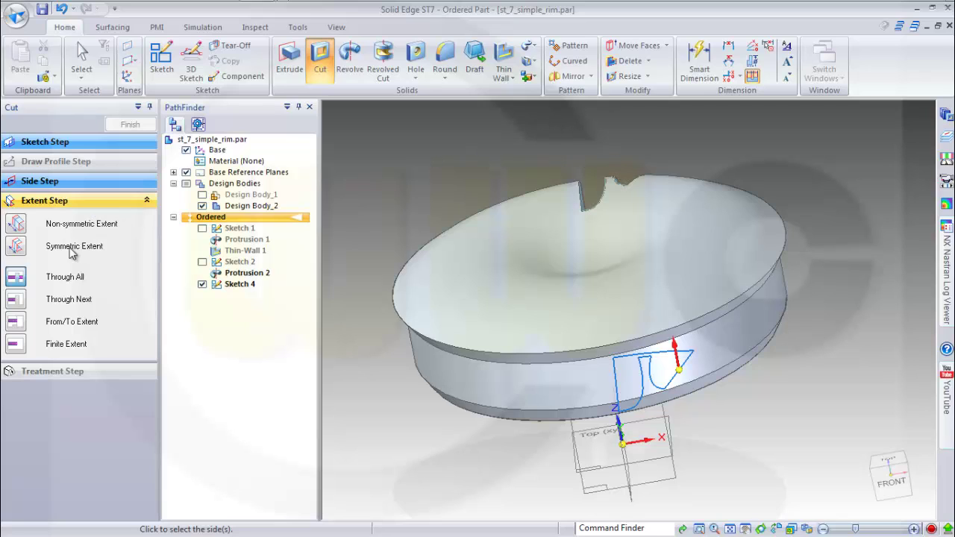
pyautogui.click(15, 277)
pyautogui.click(728, 145)
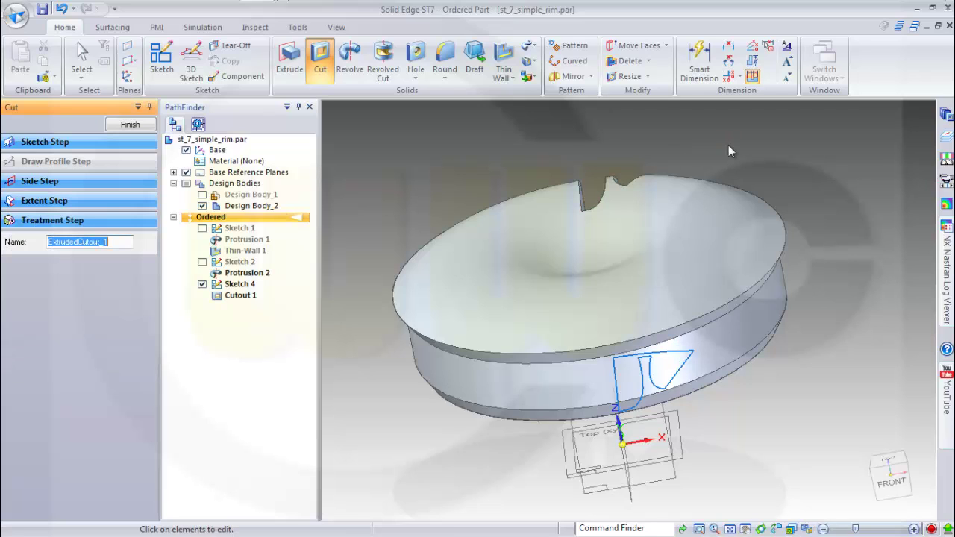
pyautogui.click(142, 125)
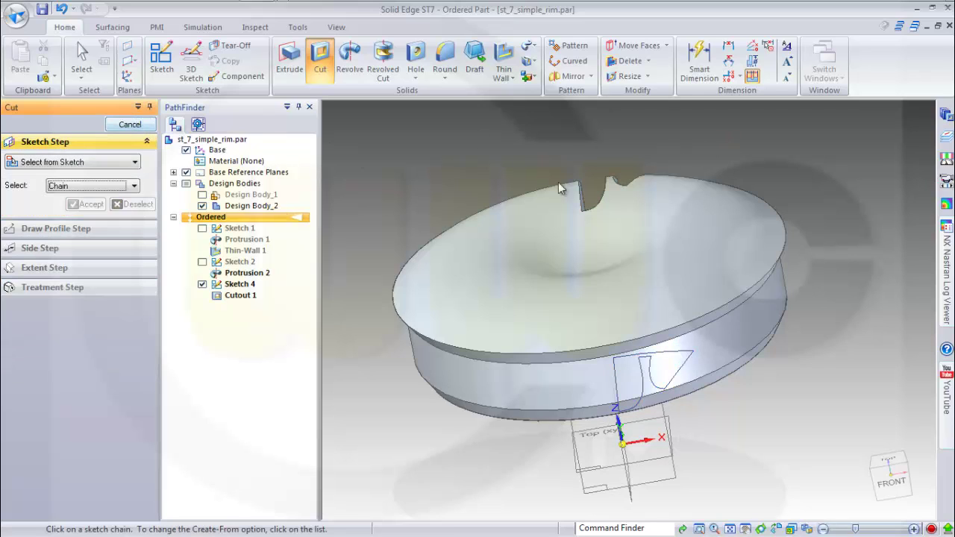
pyautogui.moveTo(828, 242); pyautogui.dragTo(795, 277, button='middle')
pyautogui.click(130, 124)
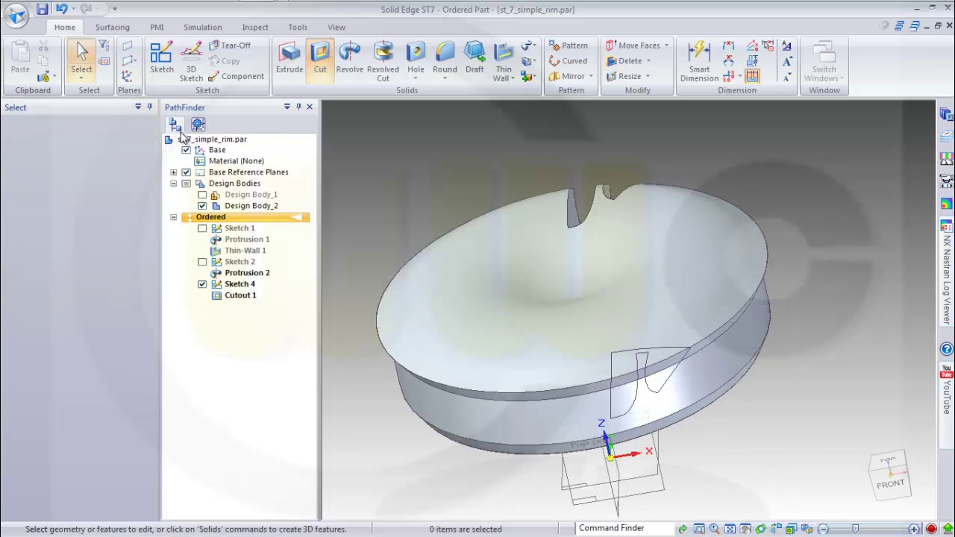
# Reopen the Sketch 4 profile and draw a short helper line outward from the lower endpoint shared by the second curve and slanted line.
pyautogui.keyDown('shift'); pyautogui.moveTo(729, 200); pyautogui.dragTo(828, 199, button='middle'); pyautogui.keyUp('shift')
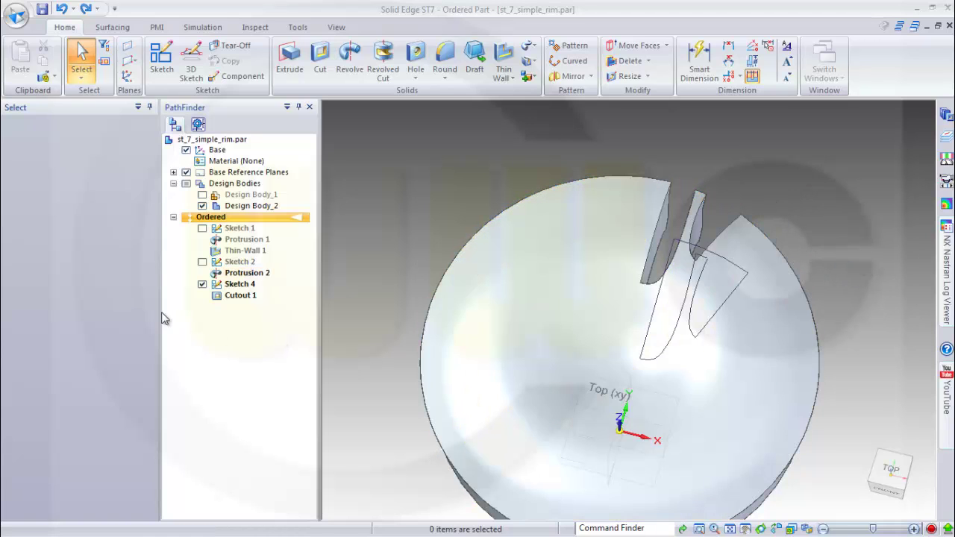
pyautogui.click(235, 287)
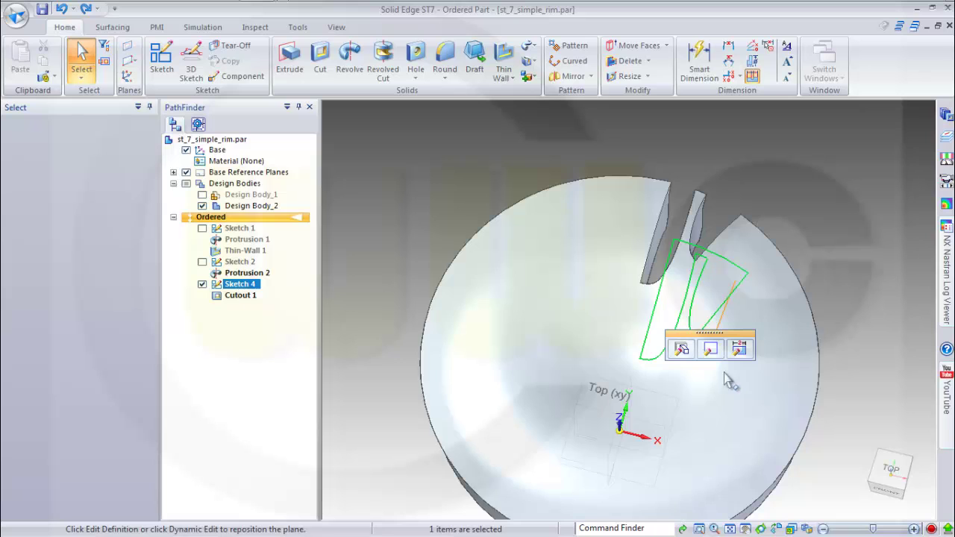
pyautogui.click(710, 348)
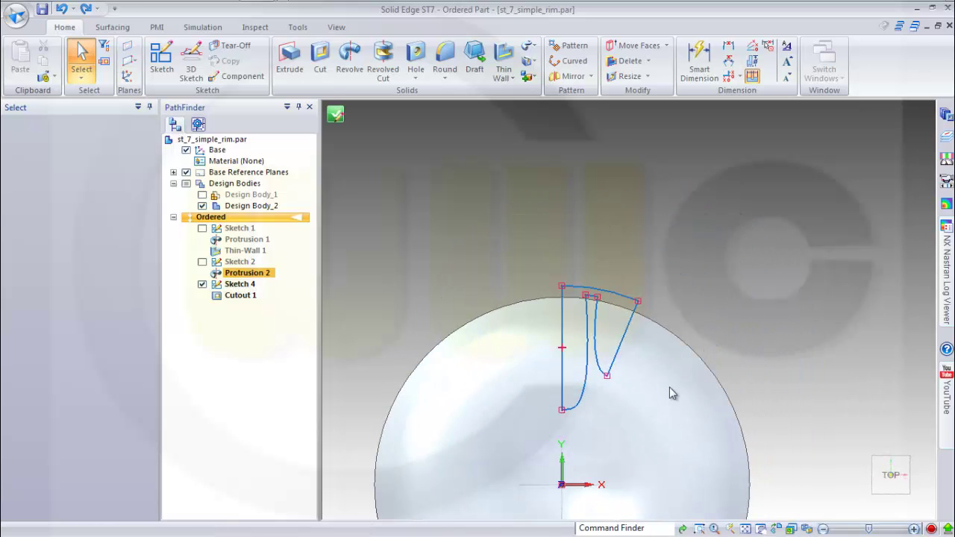
pyautogui.scroll(3, 647, 383)
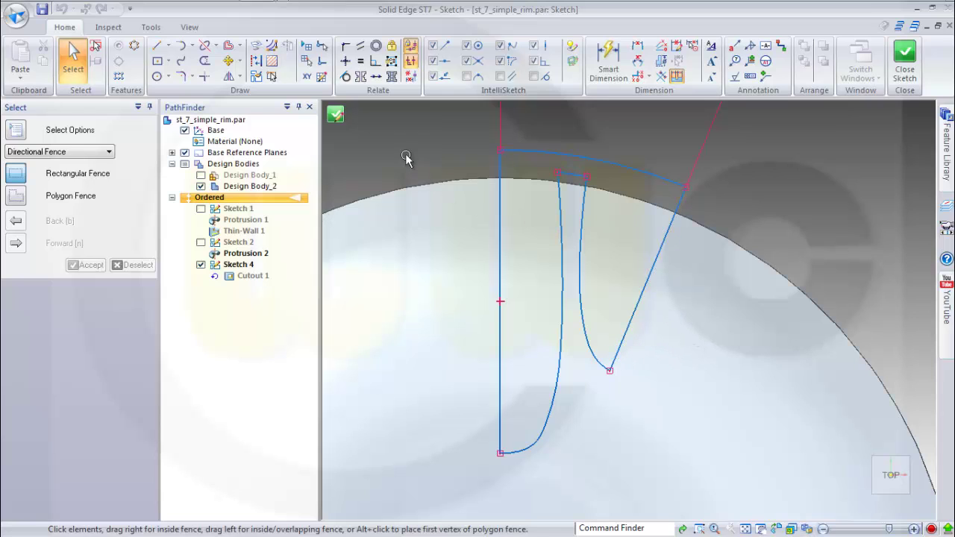
pyautogui.click(157, 46)
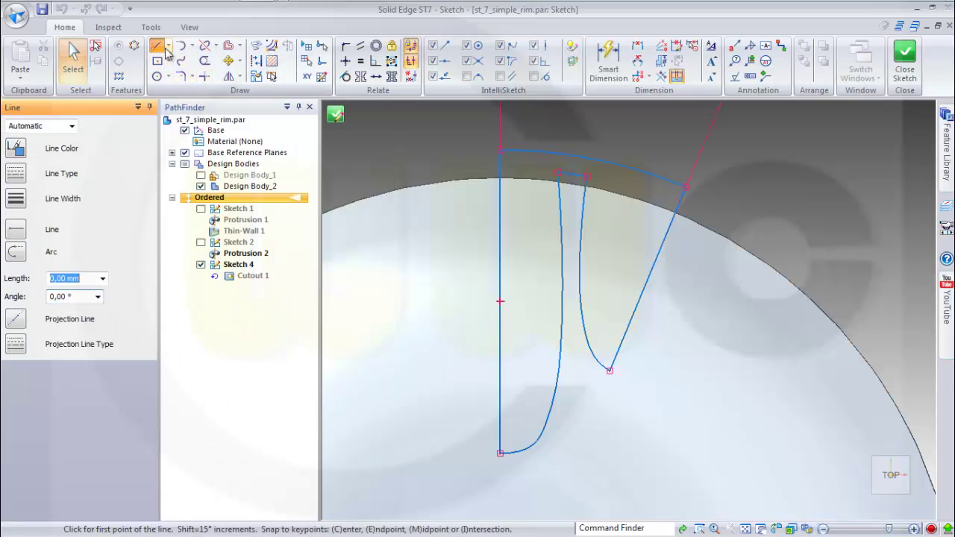
pyautogui.click(610, 371)
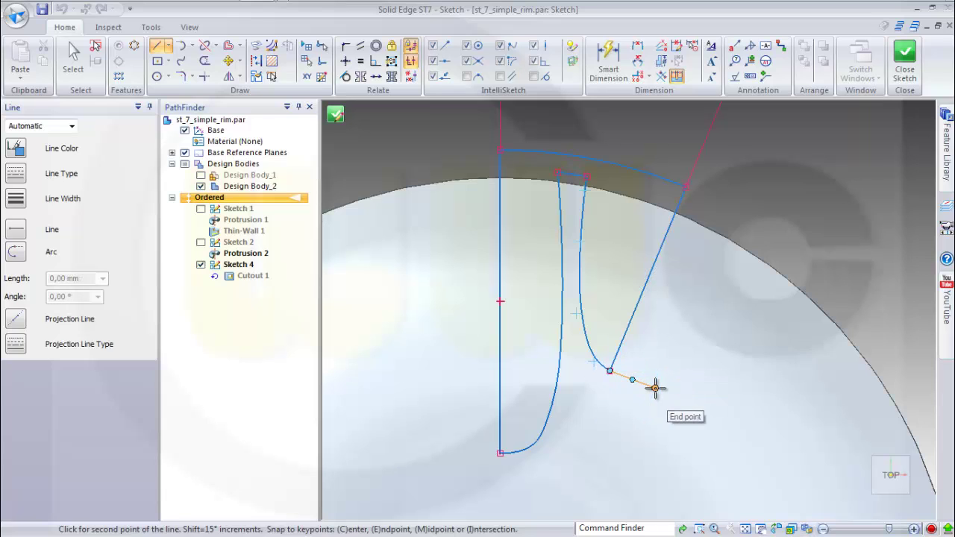
pyautogui.click(656, 387)
pyautogui.press('Escape')
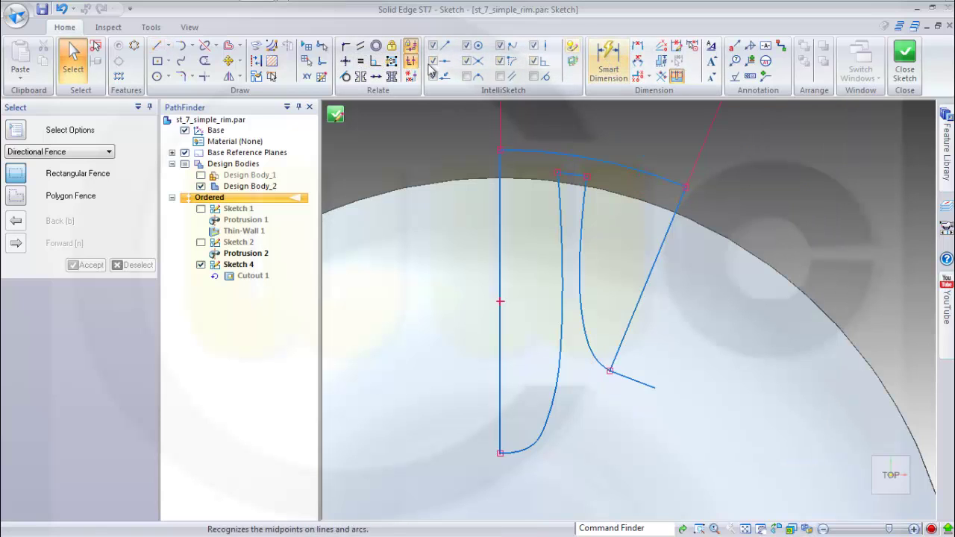
# Make the short helper line perpendicular to the slanted side line.
pyautogui.click(375, 60)
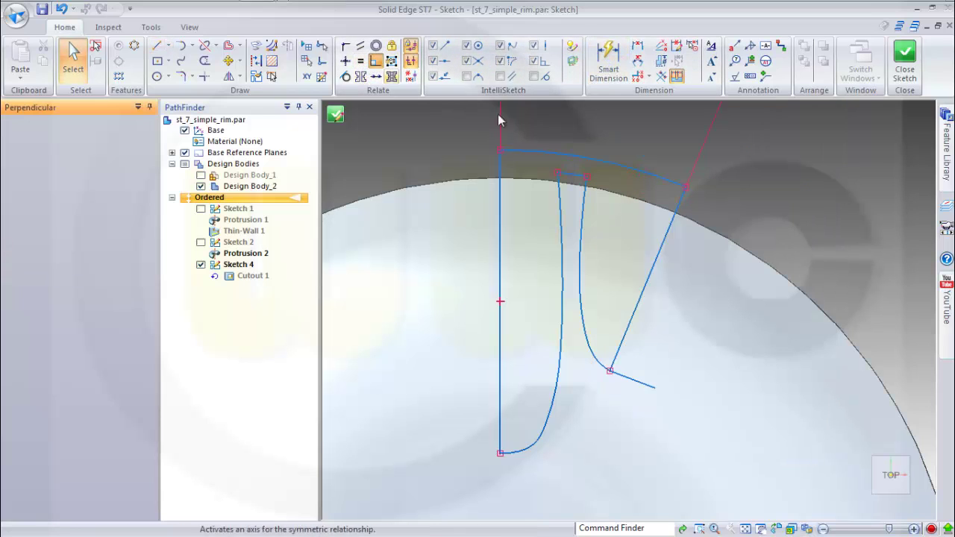
pyautogui.click(627, 331)
pyautogui.click(639, 380)
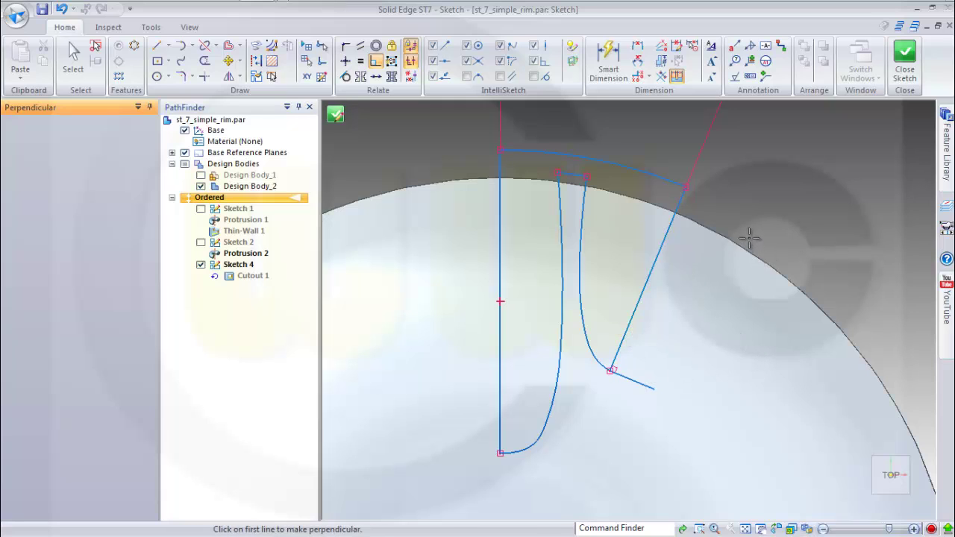
pyautogui.press('Escape')
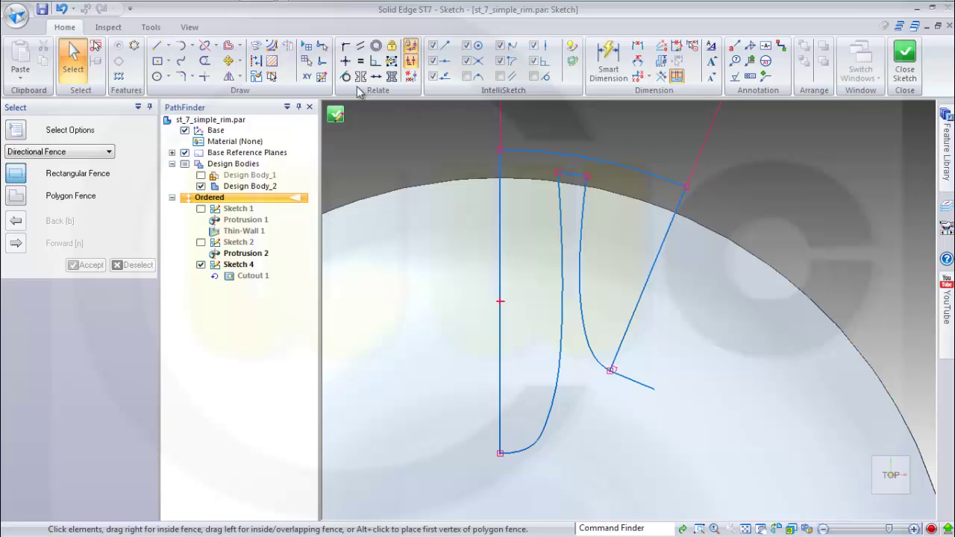
# Make the second freeform curve tangent to the short helper line at their shared endpoint.
pyautogui.click(346, 77)
pyautogui.click(595, 351)
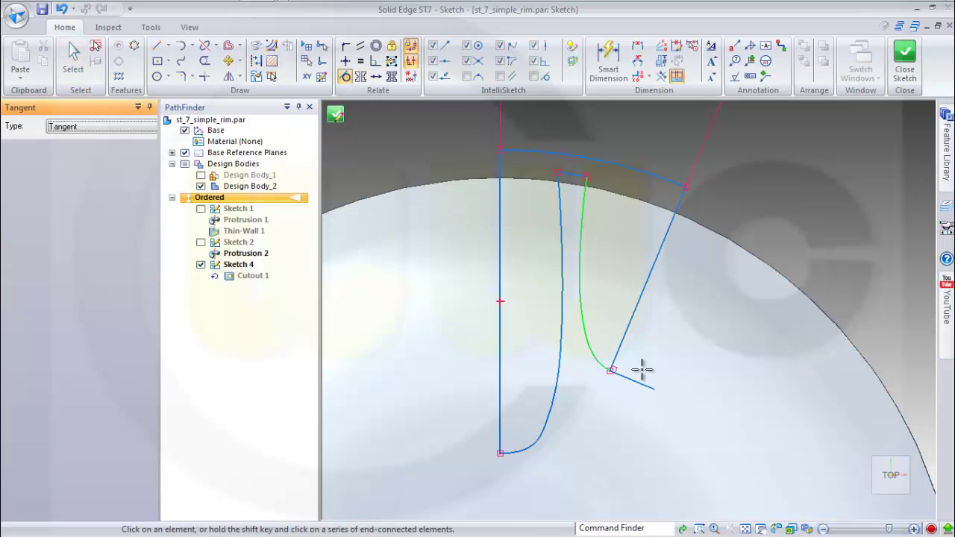
pyautogui.click(639, 383)
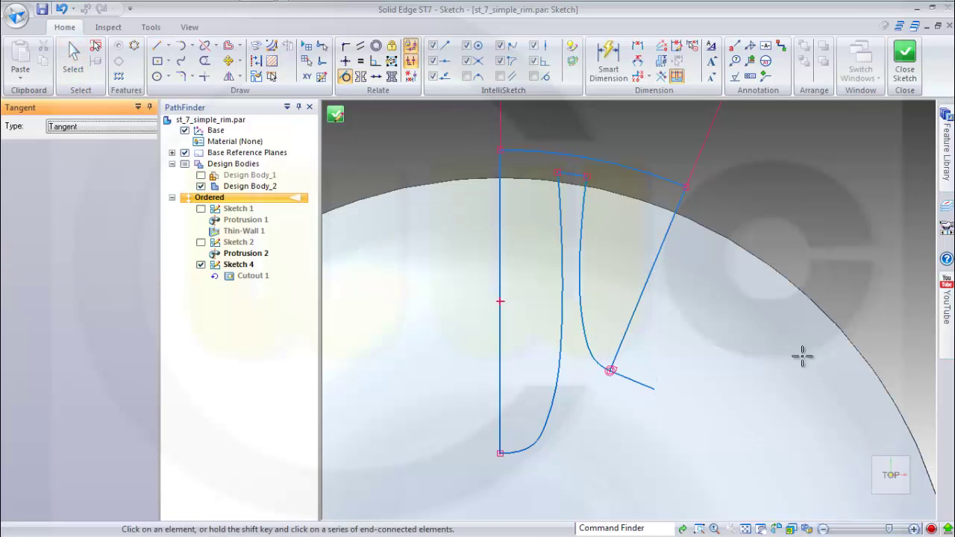
pyautogui.click(640, 382)
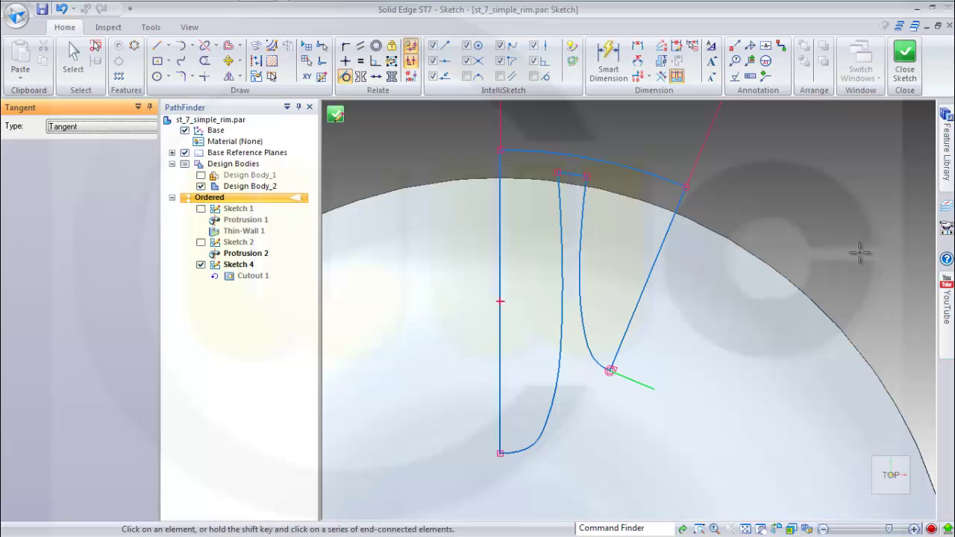
pyautogui.press('Escape')
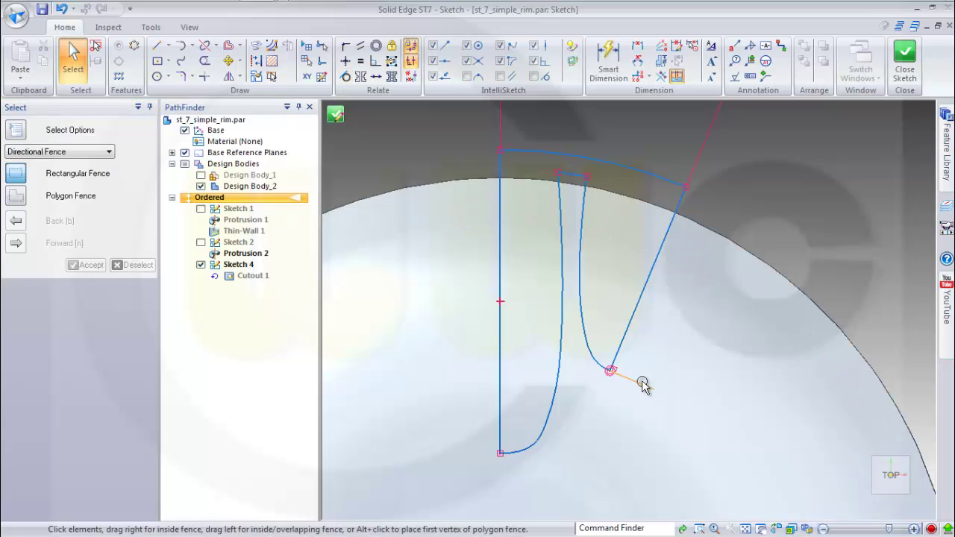
# Delete the helper line and finish editing the spoke-opening sketch.
pyautogui.click(640, 382)
pyautogui.press('Delete')
pyautogui.click(904, 59)
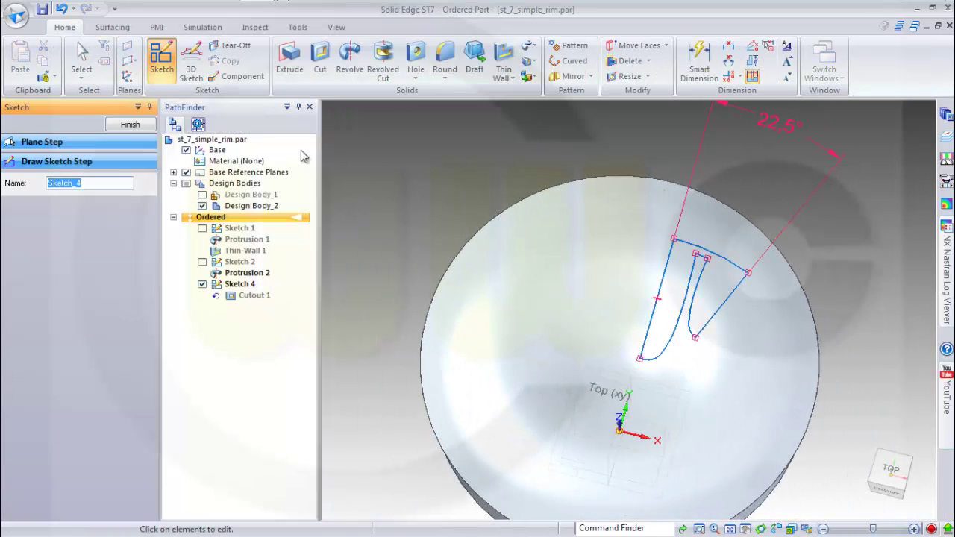
pyautogui.click(131, 126)
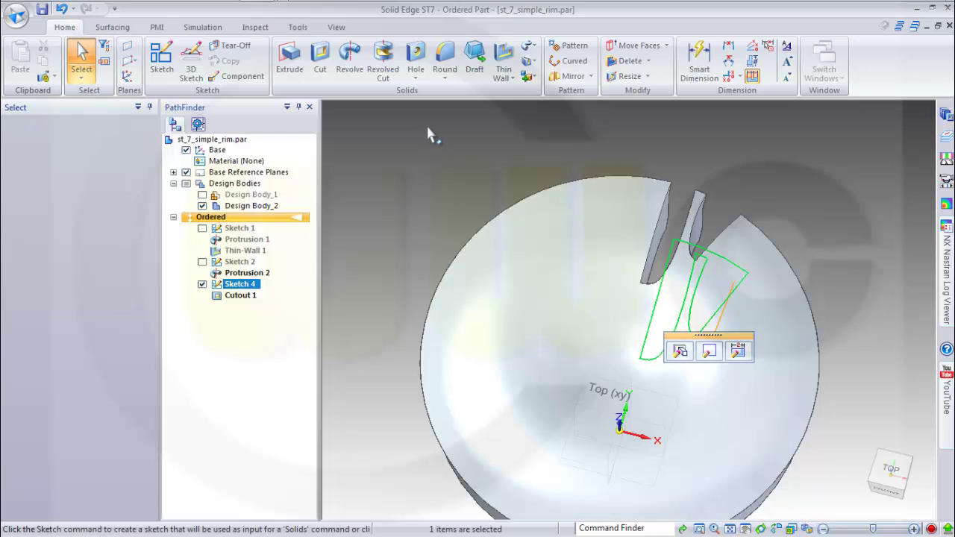
# Hide Sketch 4 and mirror Cutout 1 about the YZ reference plane using the Smart option.
pyautogui.click(203, 284)
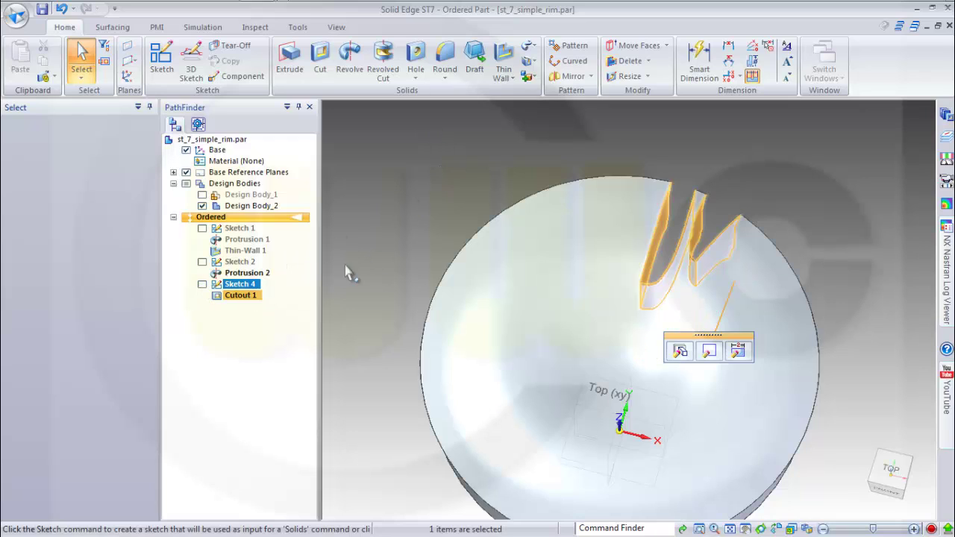
pyautogui.click(572, 76)
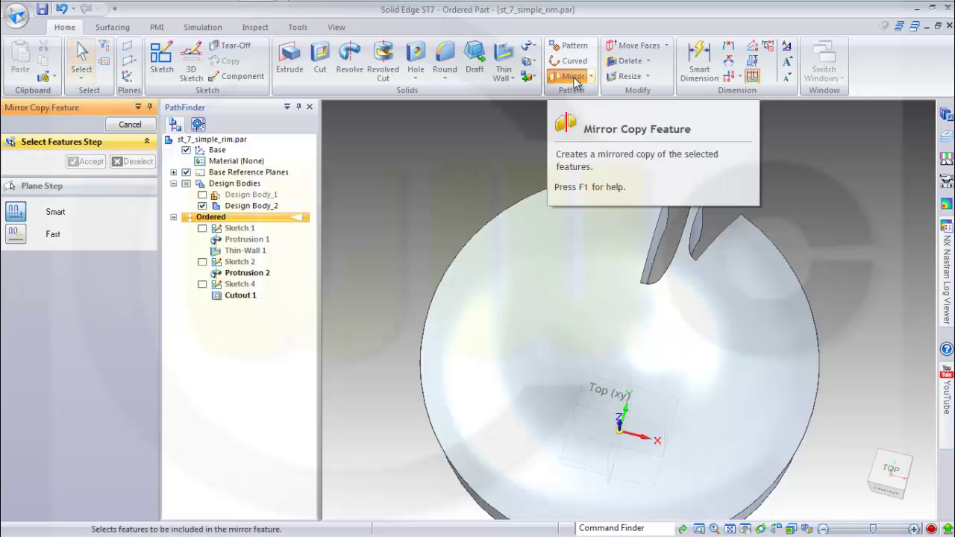
pyautogui.click(240, 296)
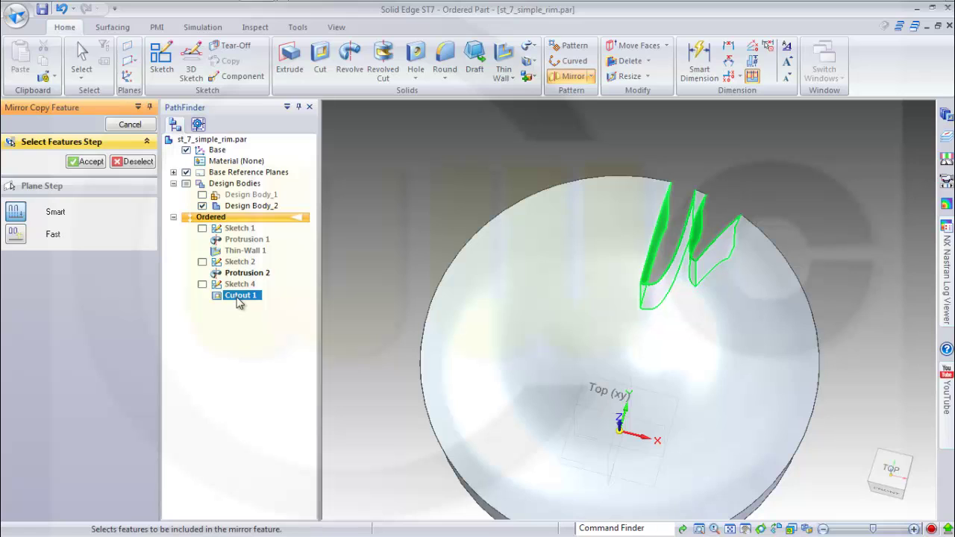
pyautogui.click(86, 162)
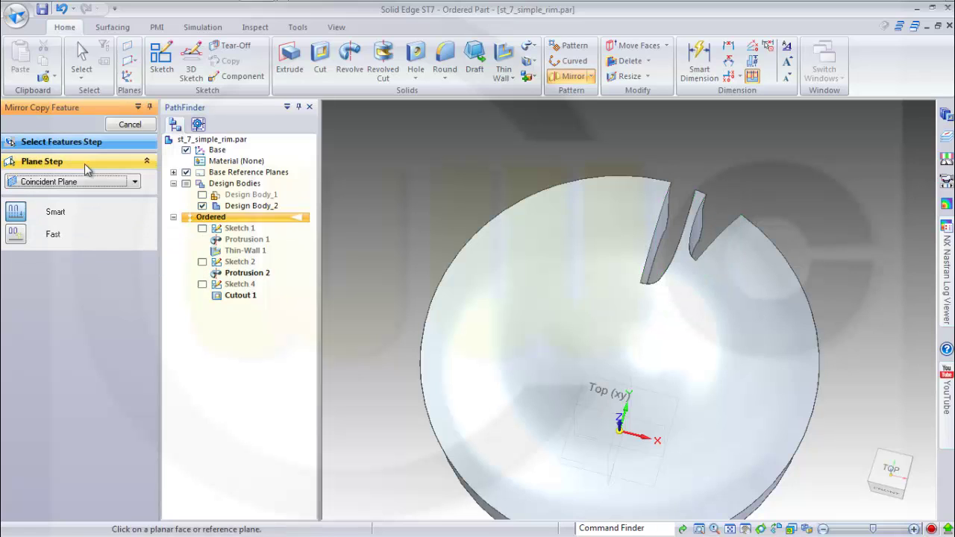
pyautogui.click(630, 383)
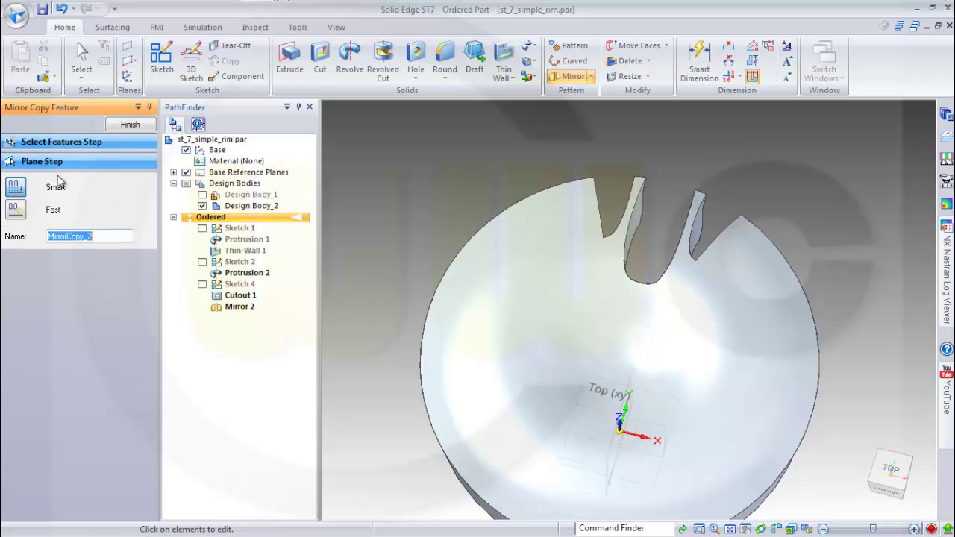
pyautogui.click(129, 125)
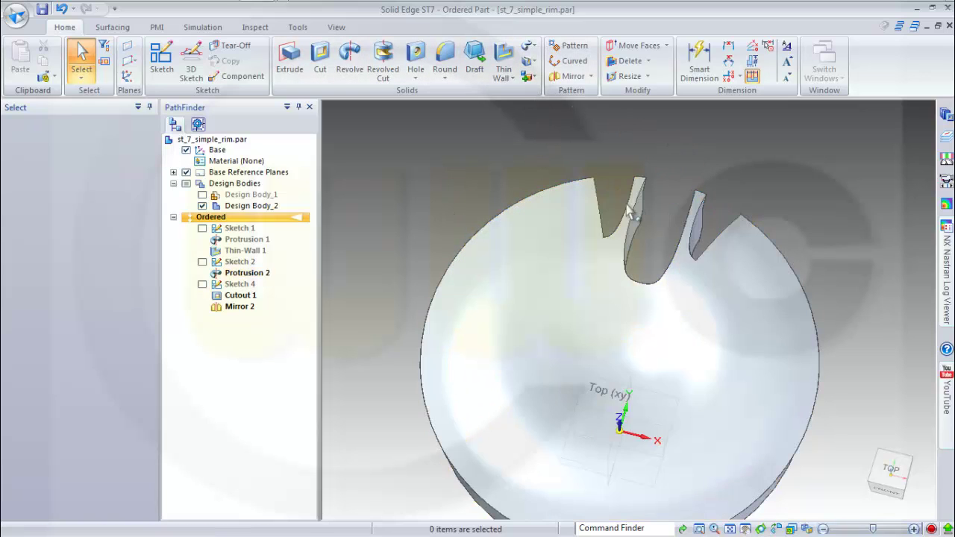
# Pattern Cutout 1 and Mirror 2 on the top plane as a full-circle Smart pattern, count 8, radius 245 mm, centred on the origin.
pyautogui.click(252, 298)
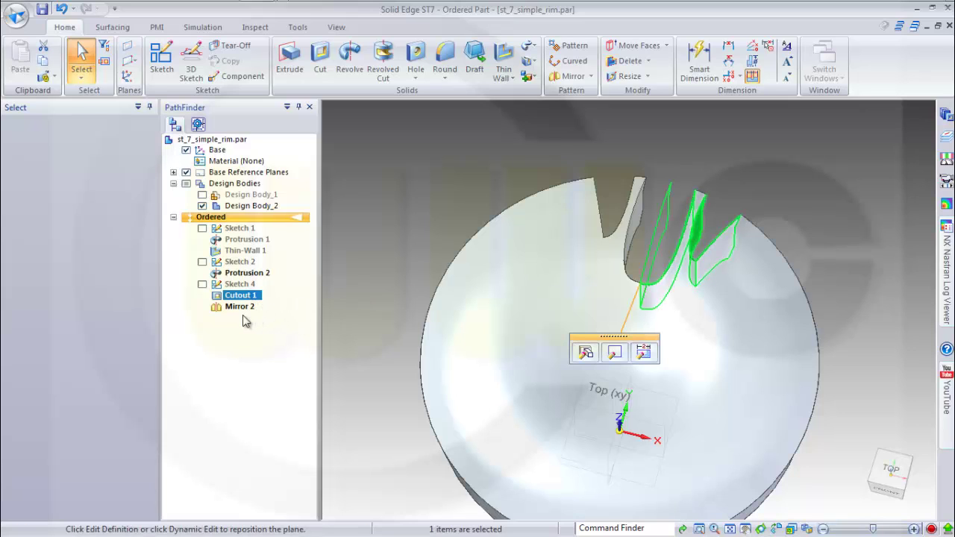
pyautogui.keyDown('ctrl'); pyautogui.click(237, 307); pyautogui.keyUp('ctrl')
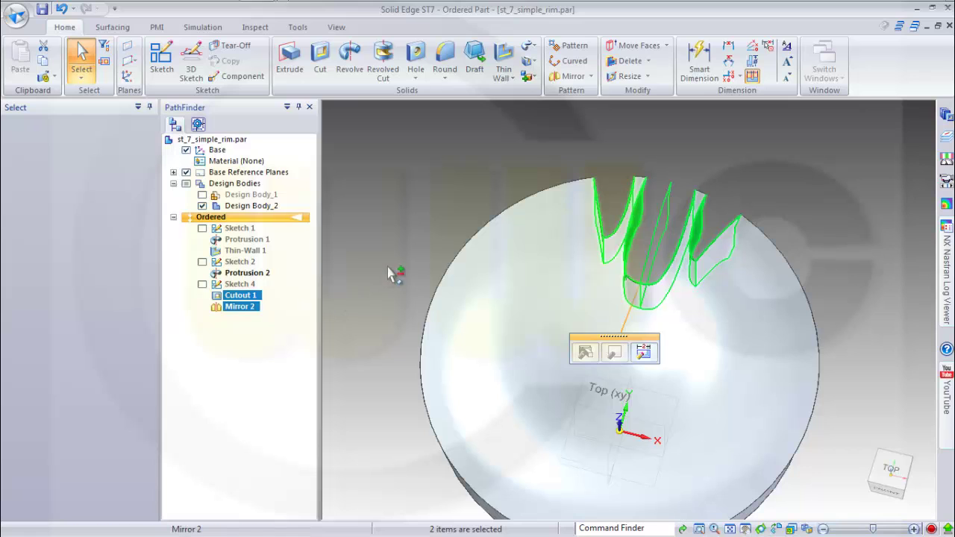
pyautogui.click(569, 46)
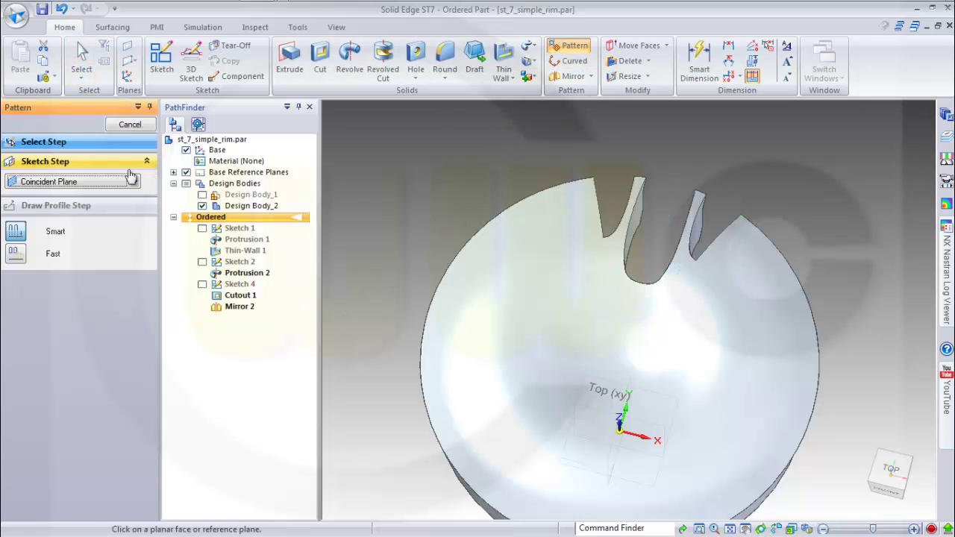
pyautogui.click(670, 404)
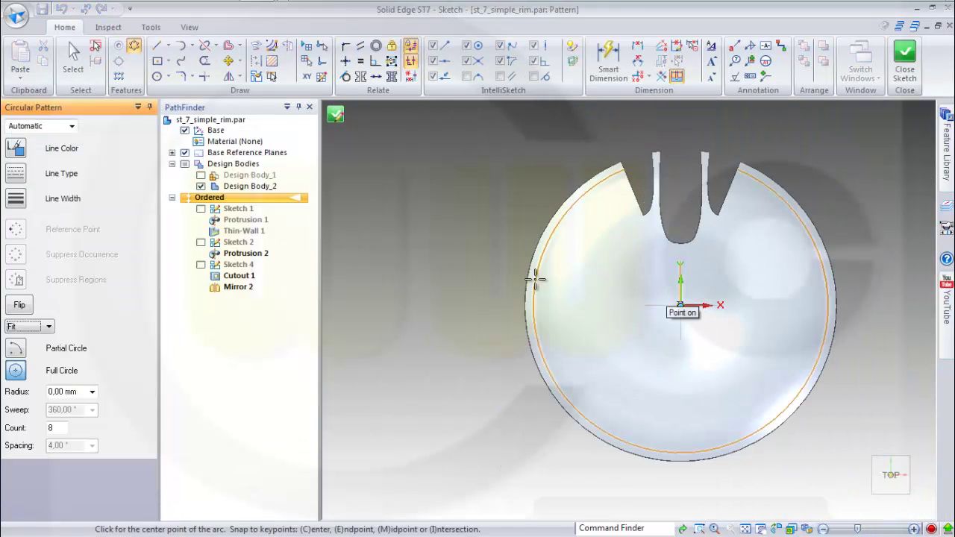
pyautogui.click(536, 279)
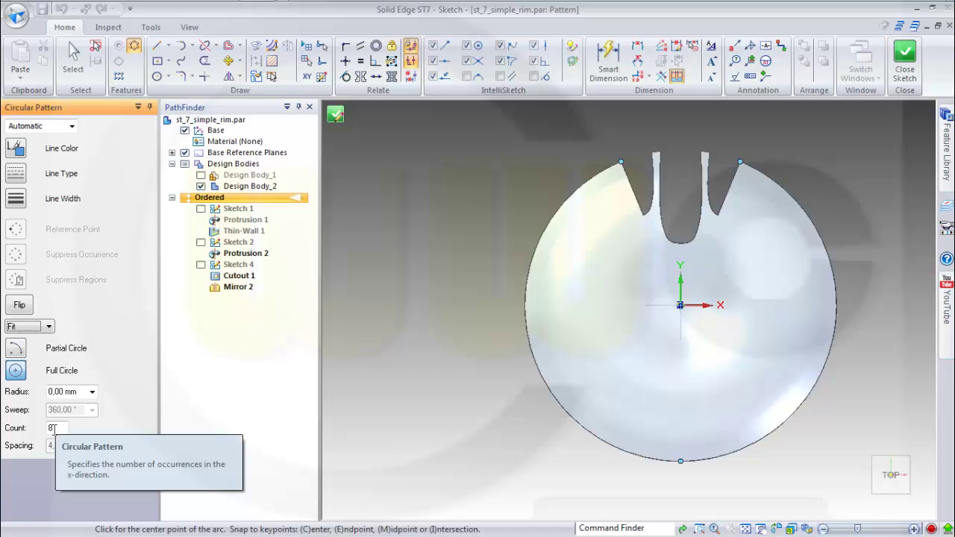
pyautogui.click(681, 305)
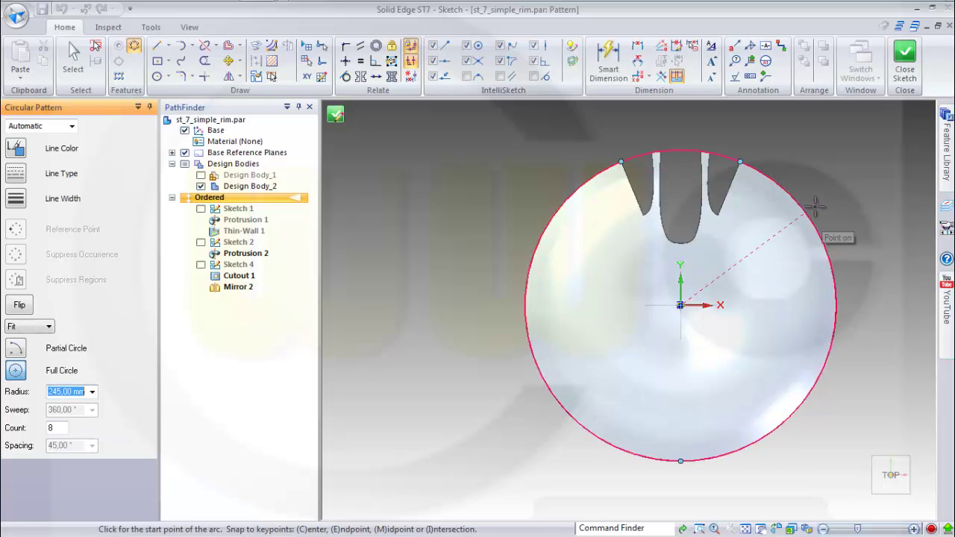
pyautogui.click(681, 148)
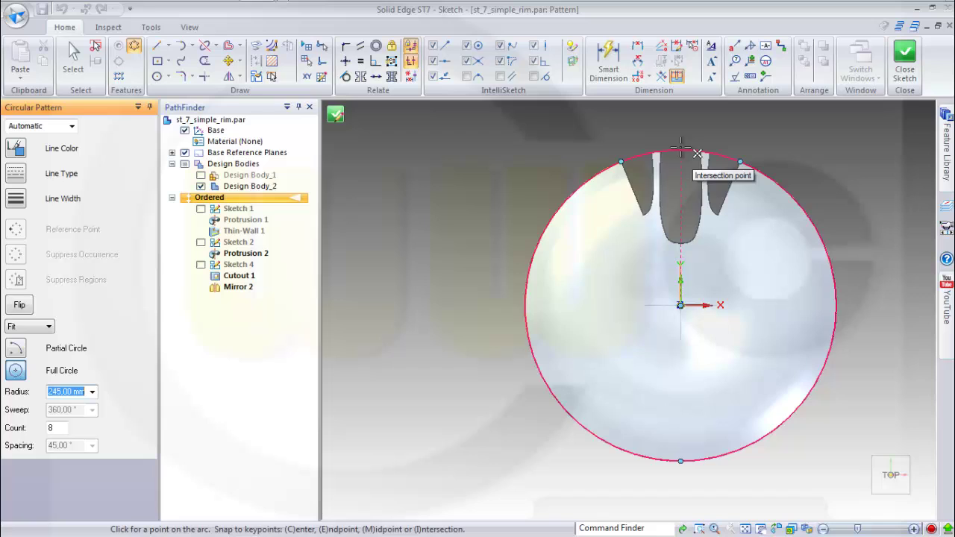
pyautogui.click(622, 146)
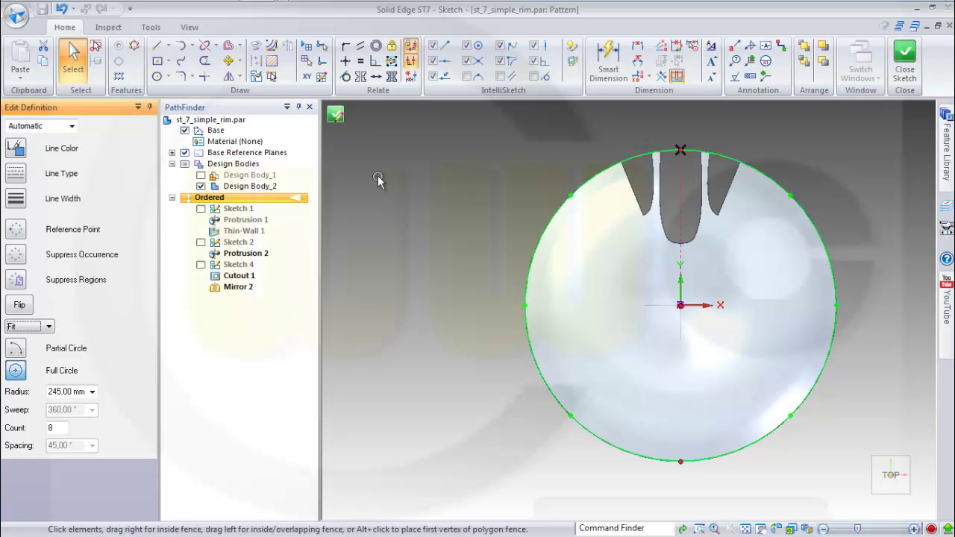
pyautogui.click(336, 115)
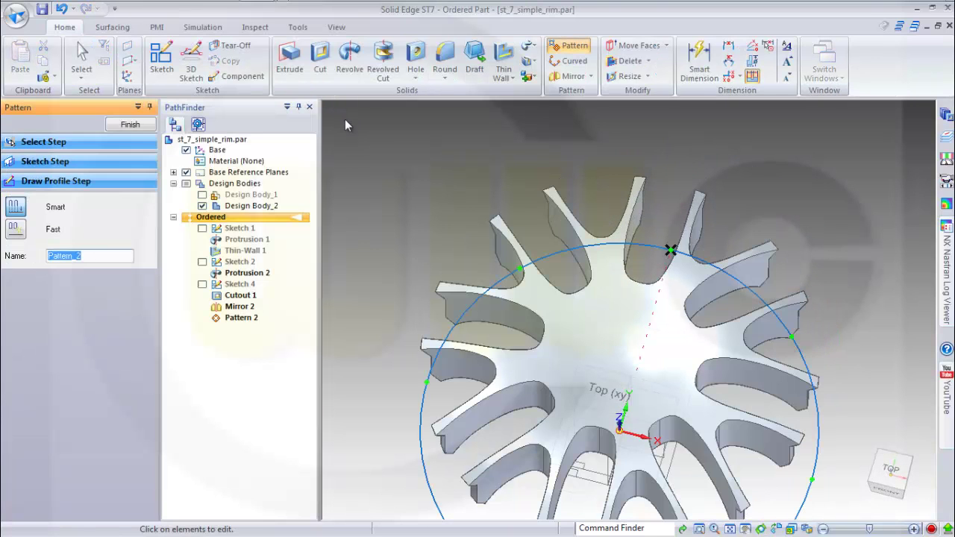
pyautogui.click(130, 124)
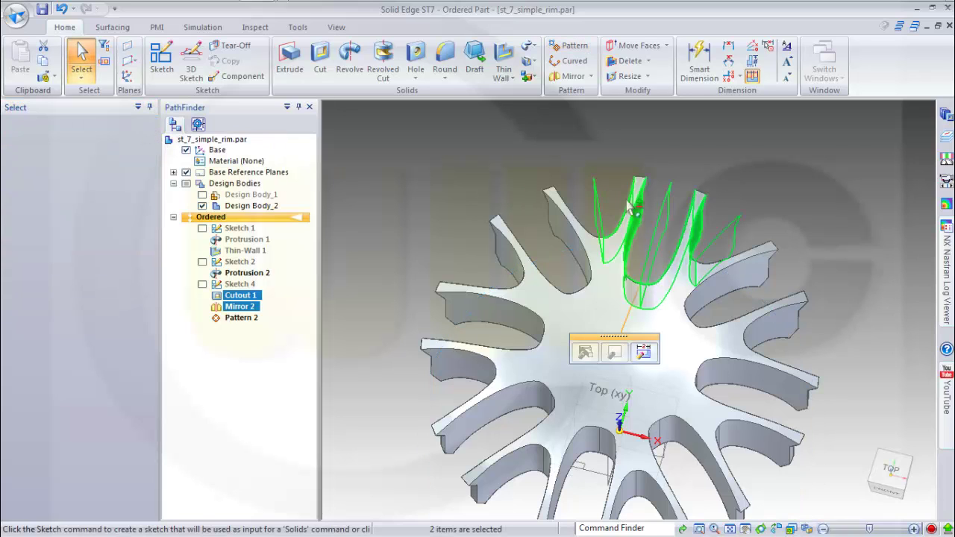
pyautogui.click(844, 220)
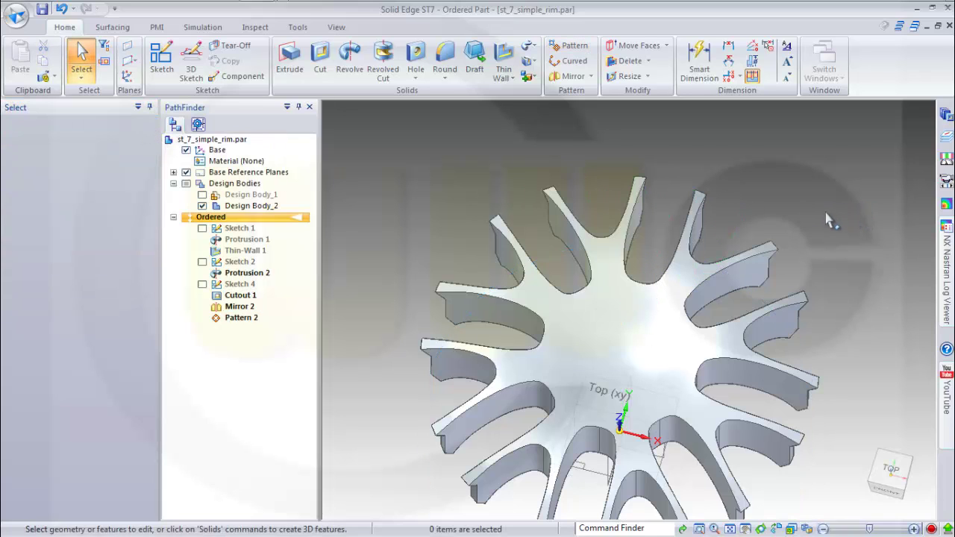
# Round the top edge chains of all spoke openings with a 4 mm radius.
pyautogui.click(446, 60)
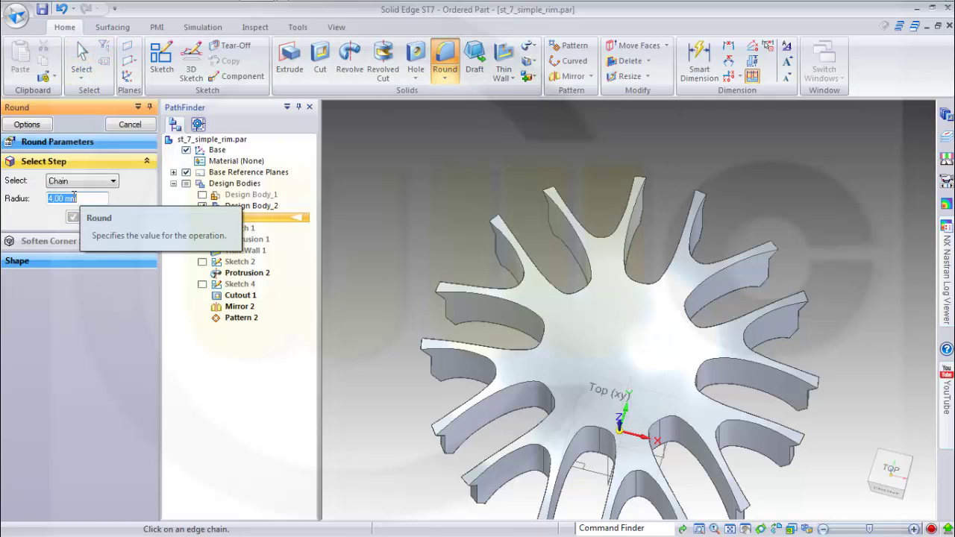
pyautogui.click(516, 239)
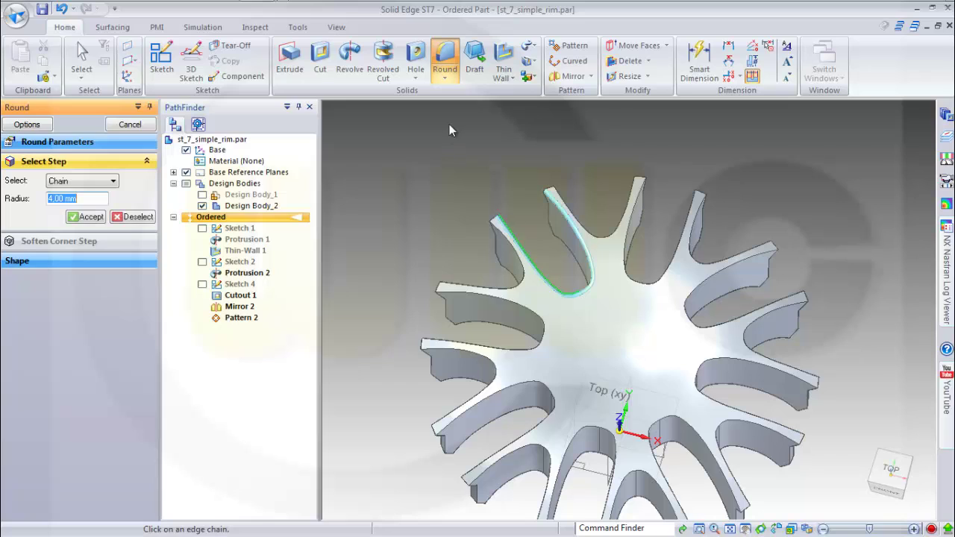
pyautogui.click(478, 288)
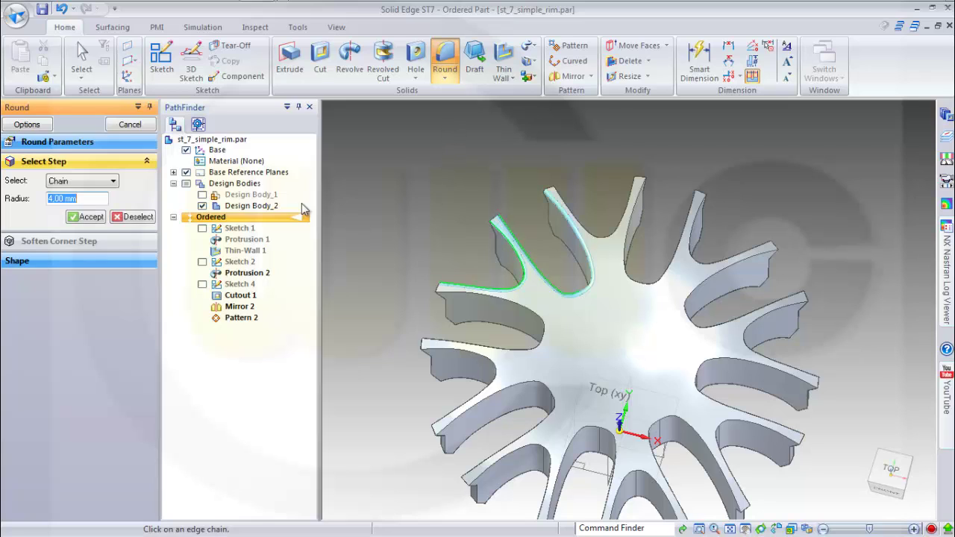
pyautogui.click(513, 304)
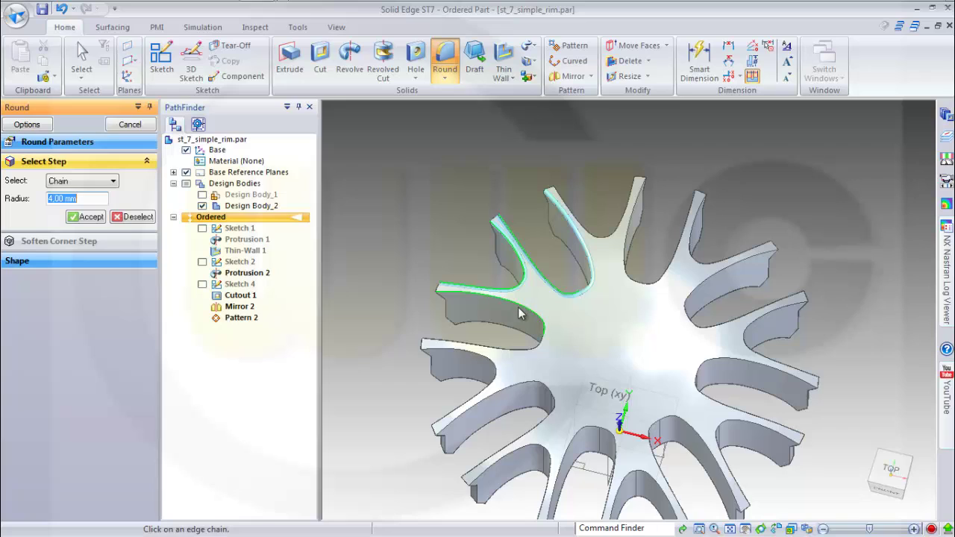
pyautogui.click(502, 375)
pyautogui.click(524, 390)
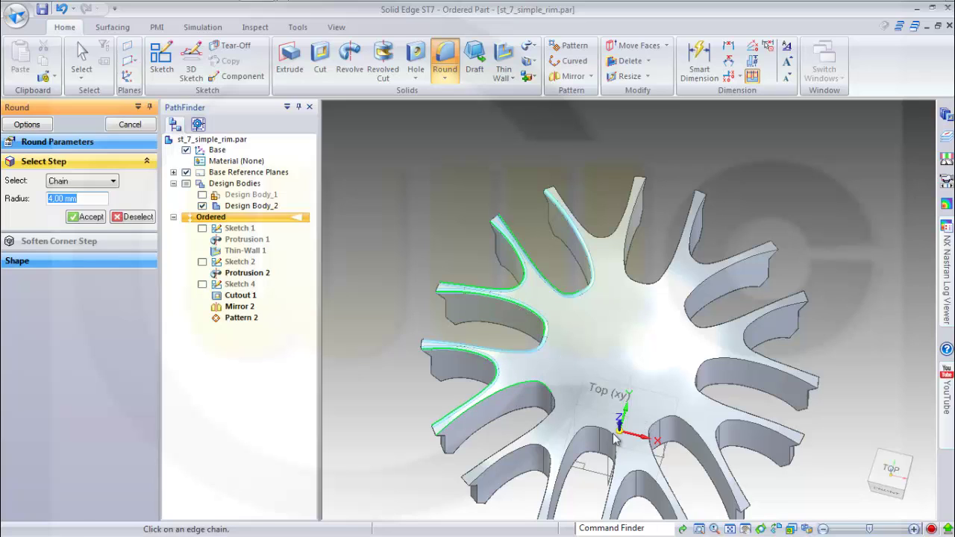
pyautogui.click(552, 461)
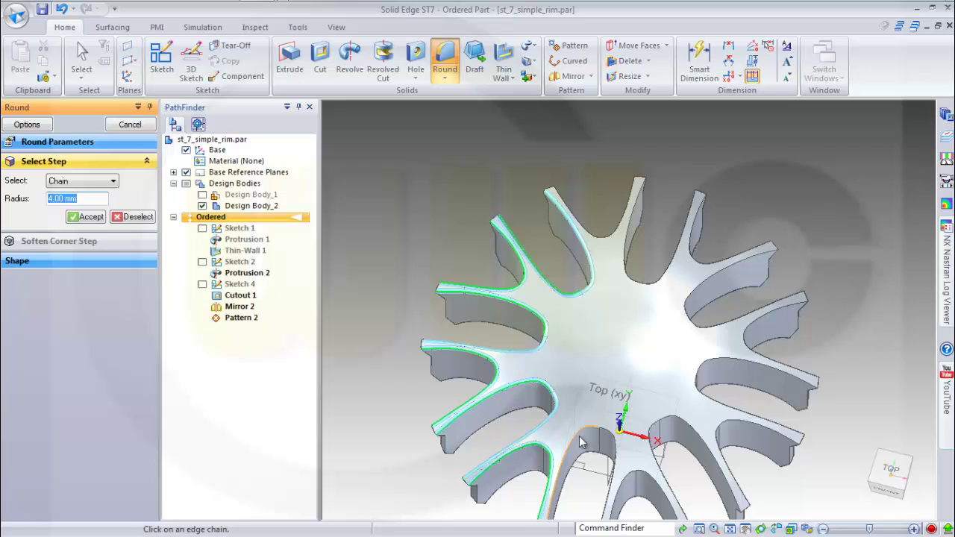
pyautogui.click(586, 444)
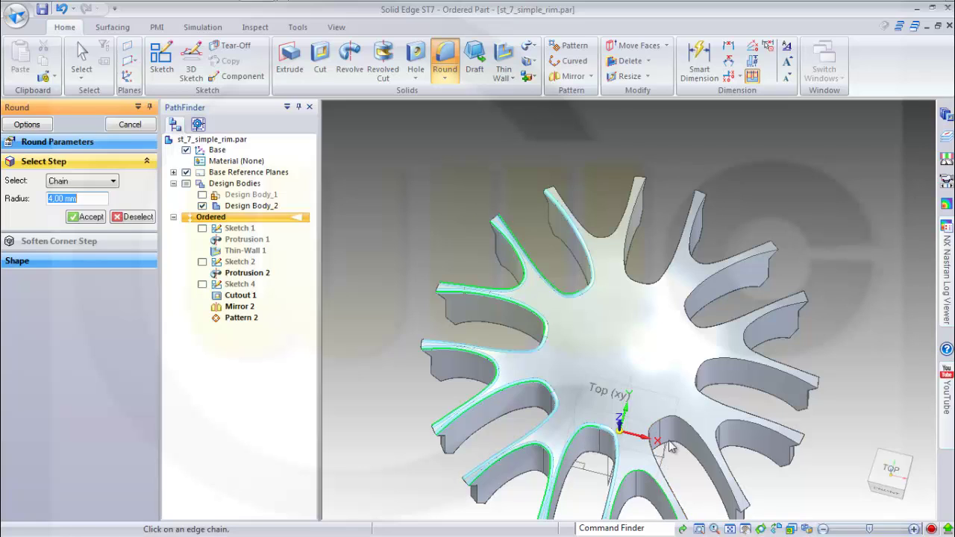
pyautogui.click(730, 444)
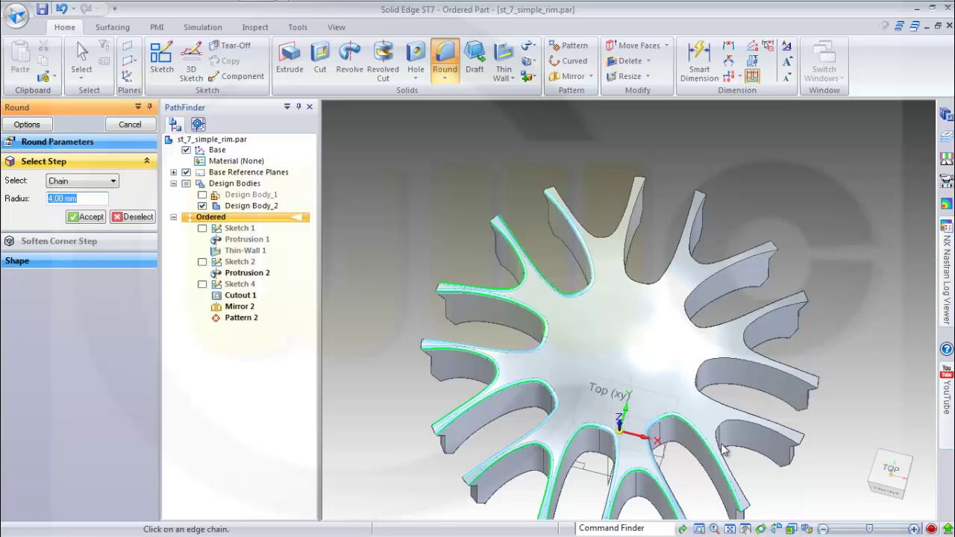
pyautogui.click(724, 451)
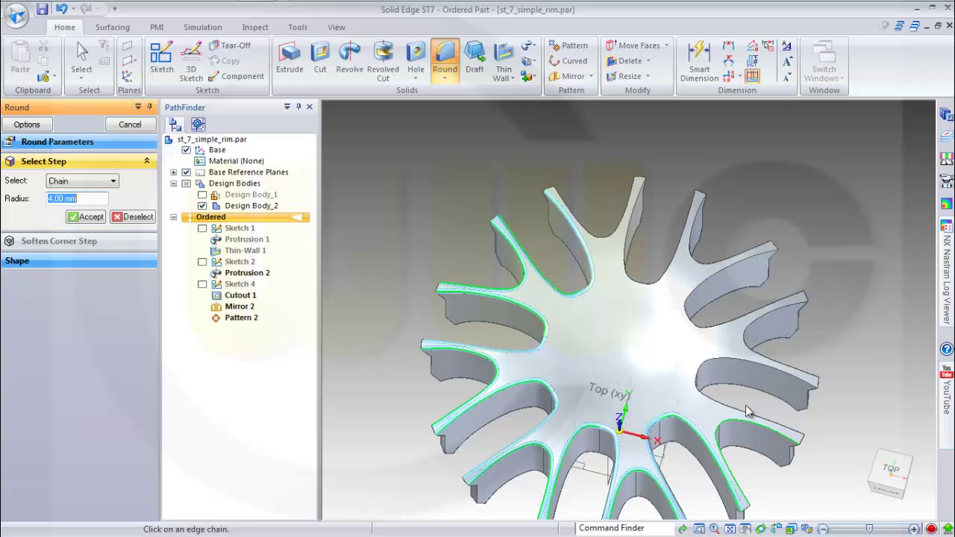
pyautogui.click(757, 368)
pyautogui.click(763, 316)
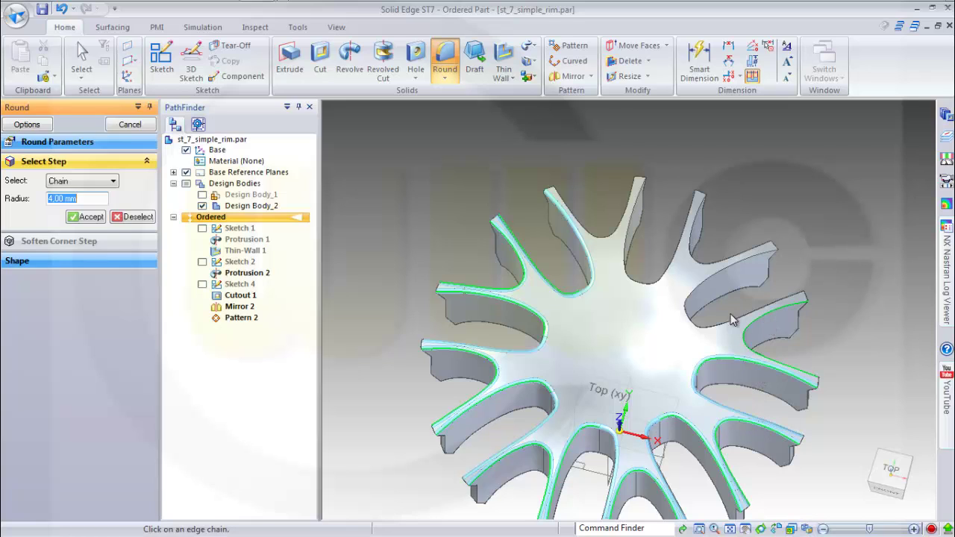
pyautogui.click(711, 275)
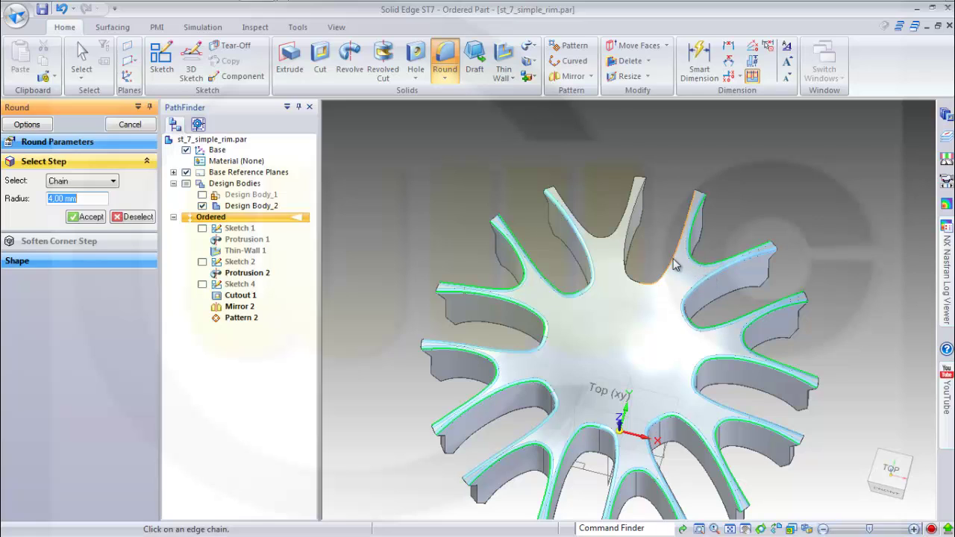
pyautogui.click(616, 234)
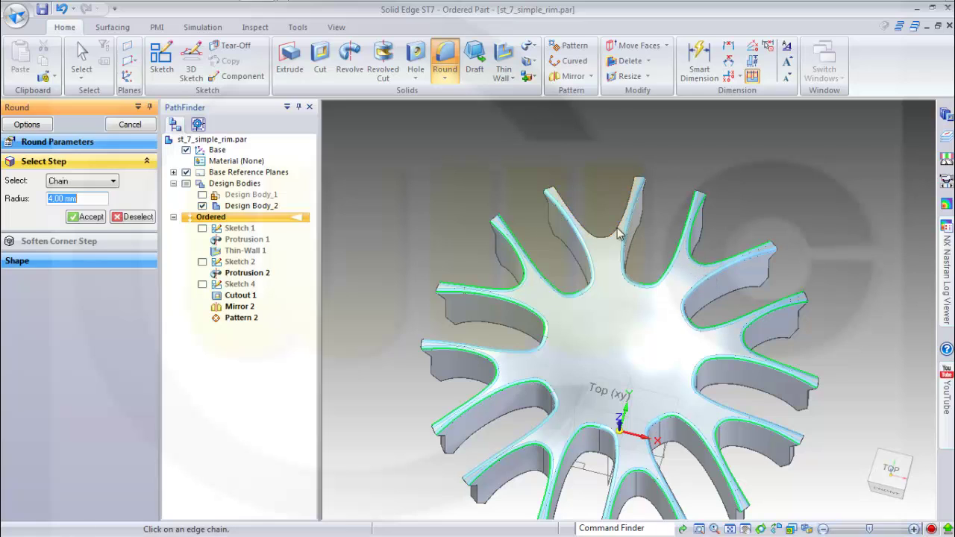
pyautogui.click(93, 216)
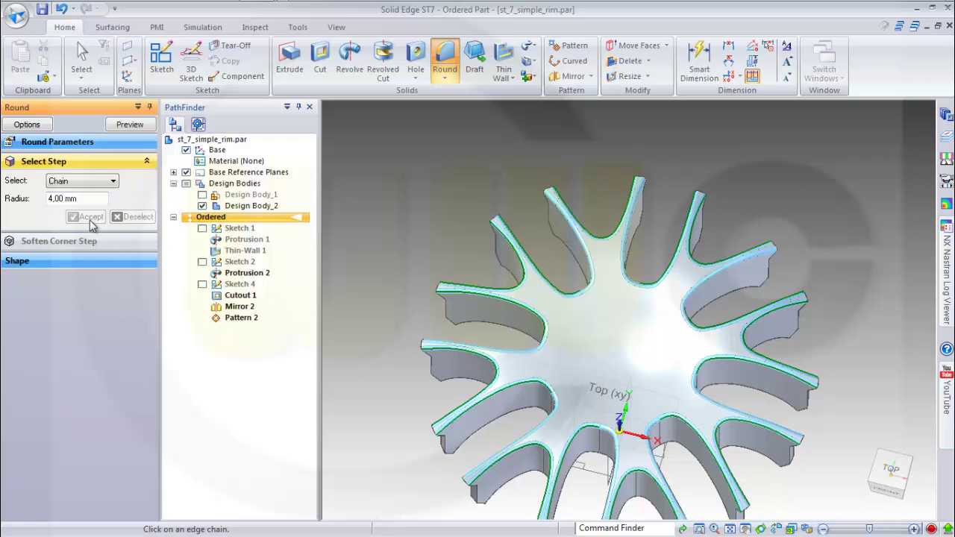
pyautogui.click(130, 124)
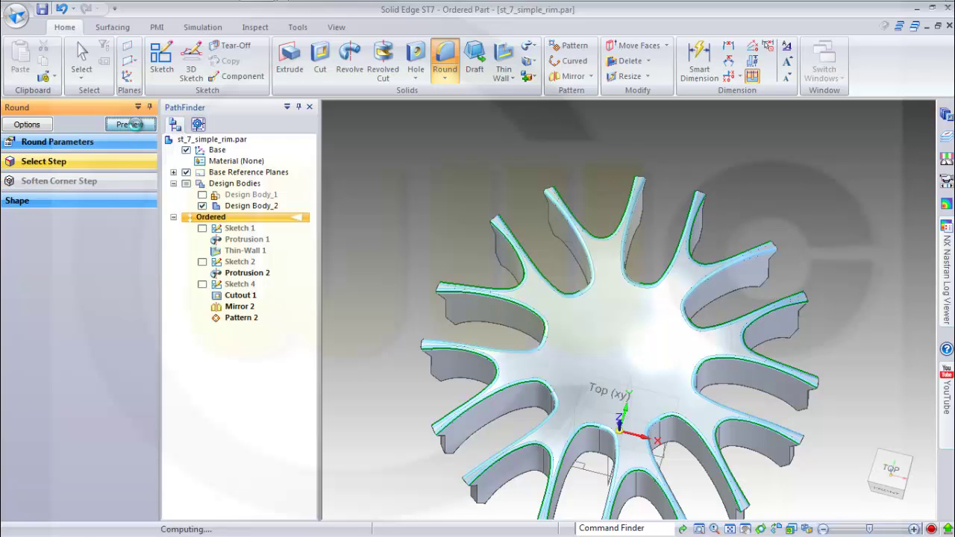
pyautogui.click(131, 125)
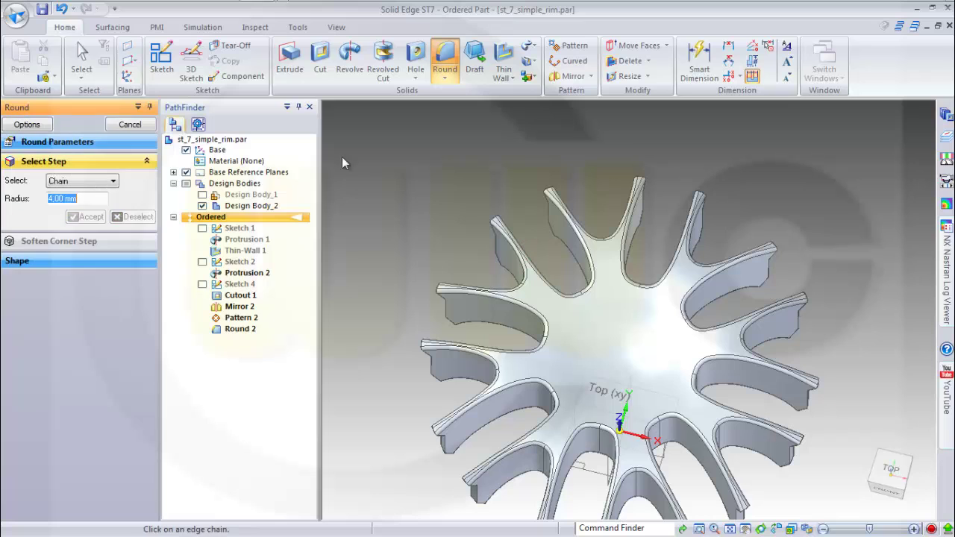
pyautogui.click(142, 128)
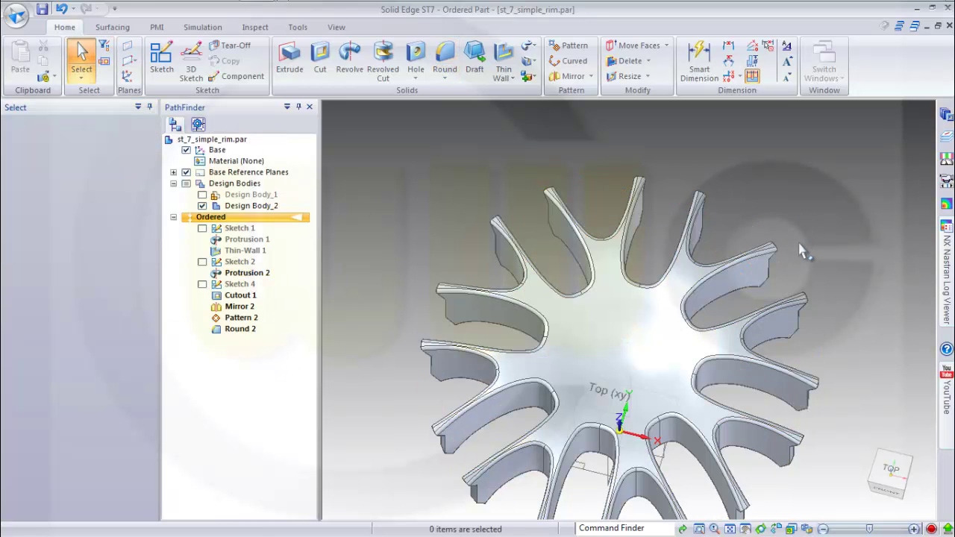
# Show Design Body_1 and hide Design Body_2 so that only the outer rim is displayed.
pyautogui.click(202, 195)
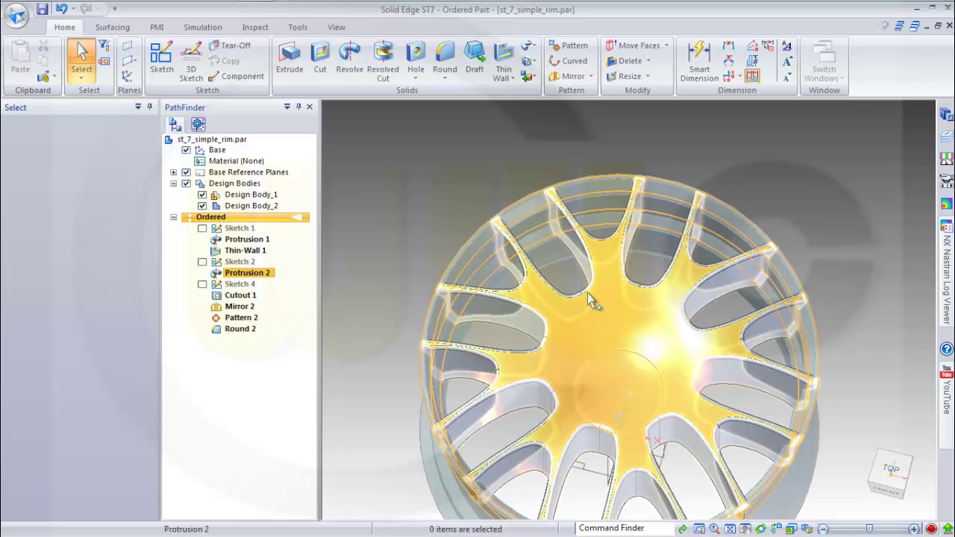
pyautogui.moveTo(584, 300); pyautogui.dragTo(576, 258, button='middle')
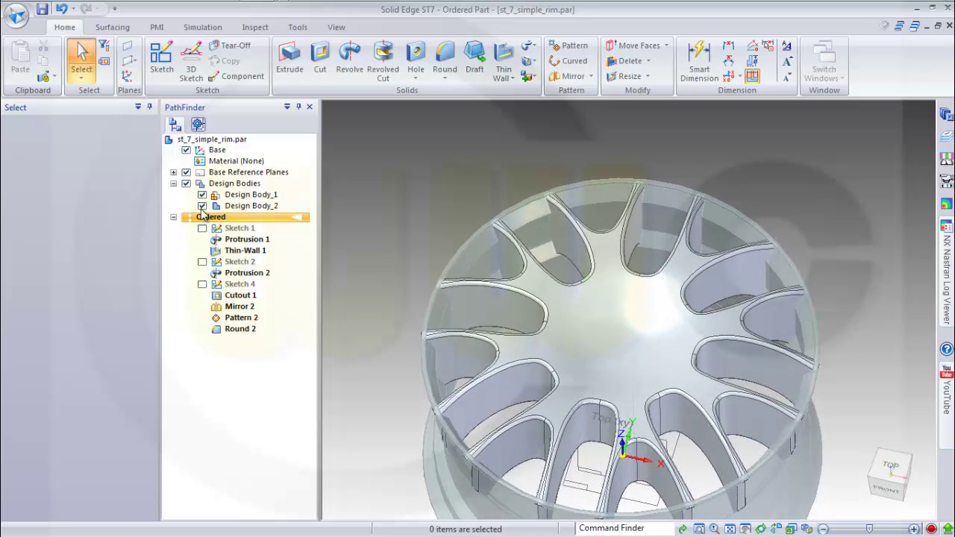
pyautogui.click(202, 207)
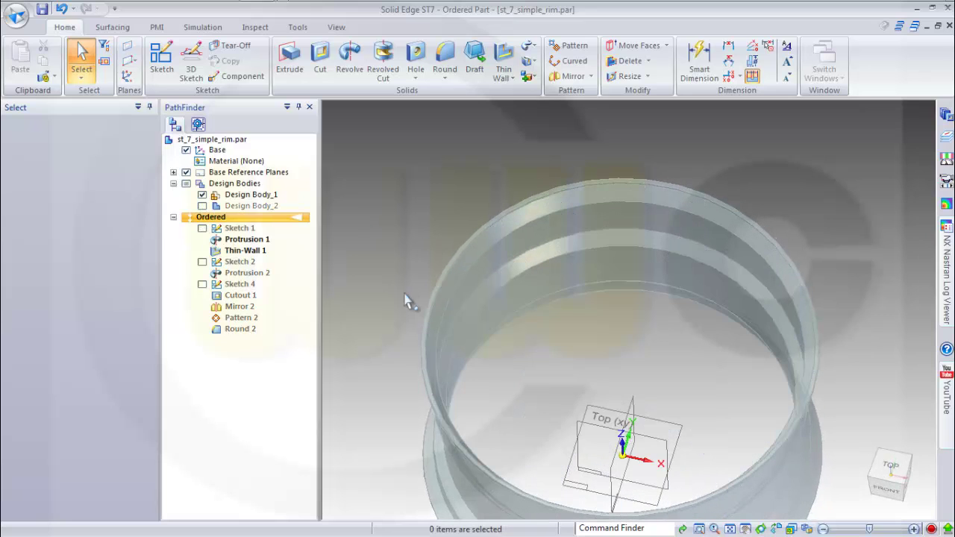
pyautogui.moveTo(636, 383); pyautogui.dragTo(575, 297, button='middle')
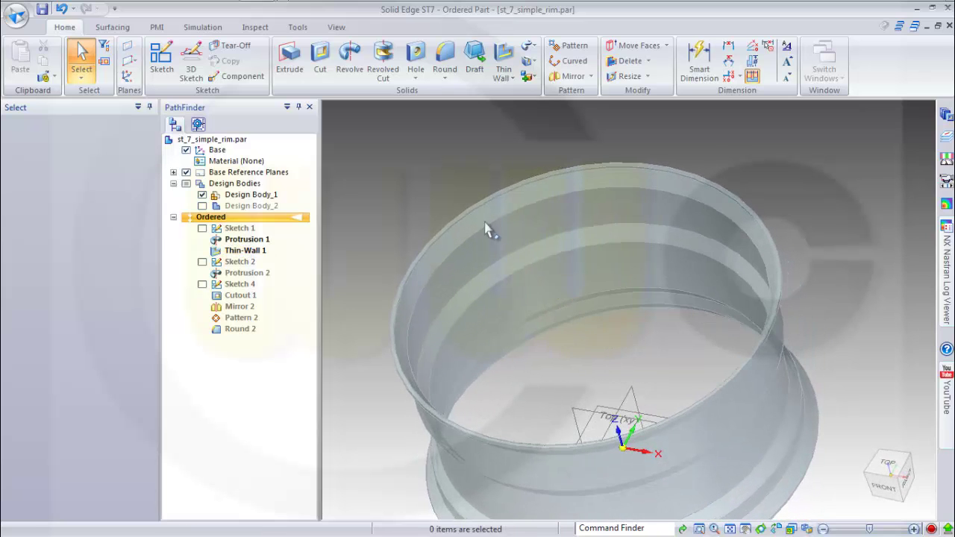
pyautogui.scroll(2, 489, 223)
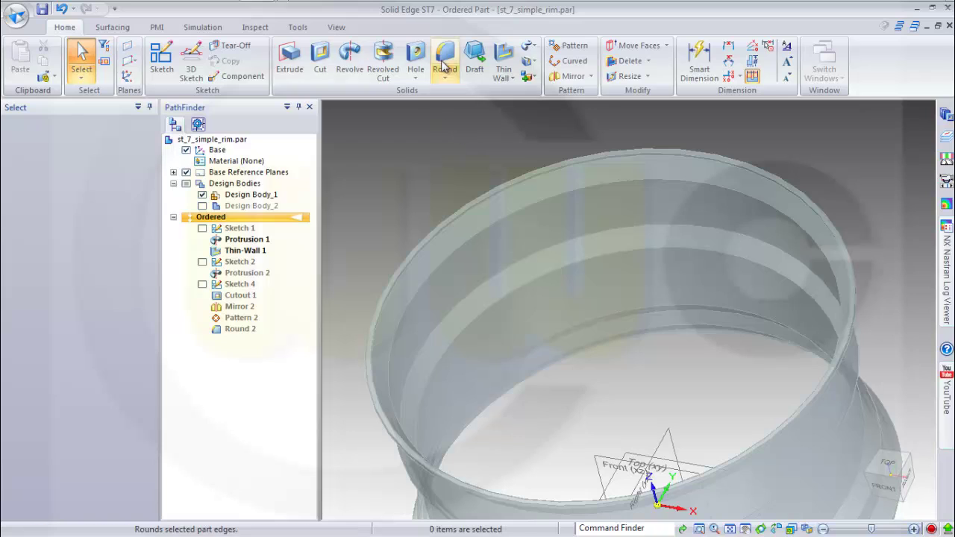
# Round the inner circular edge chains of the outer rim body with a 4 mm radius.
pyautogui.click(445, 60)
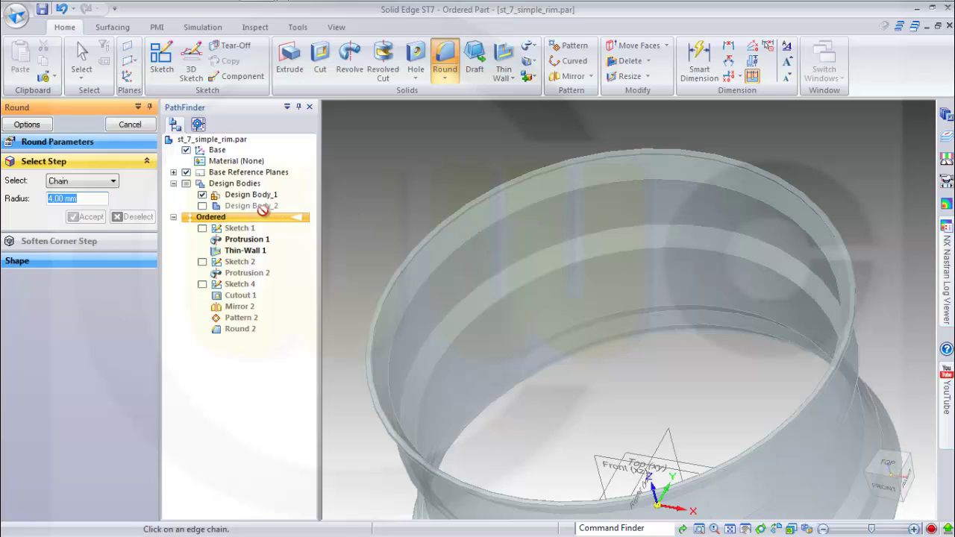
pyautogui.press('Escape')
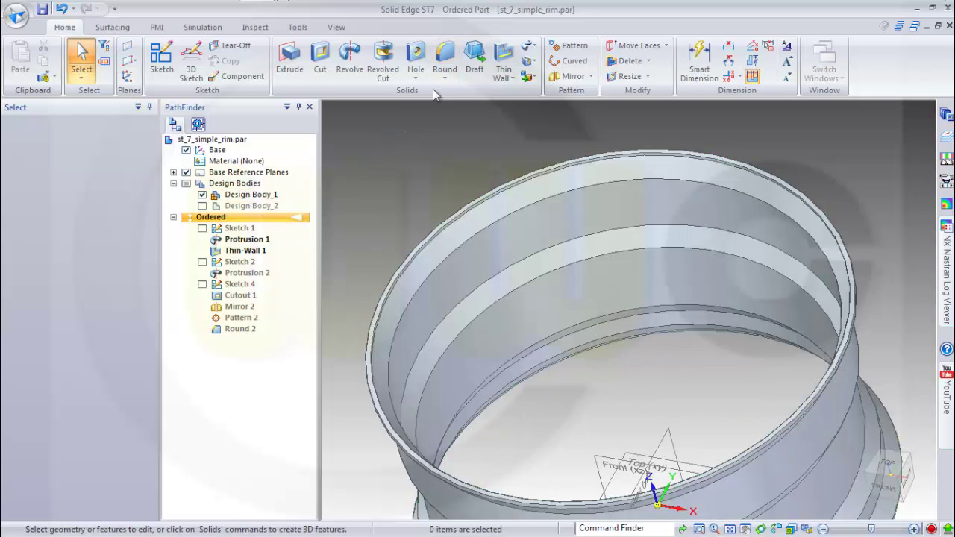
pyautogui.click(444, 66)
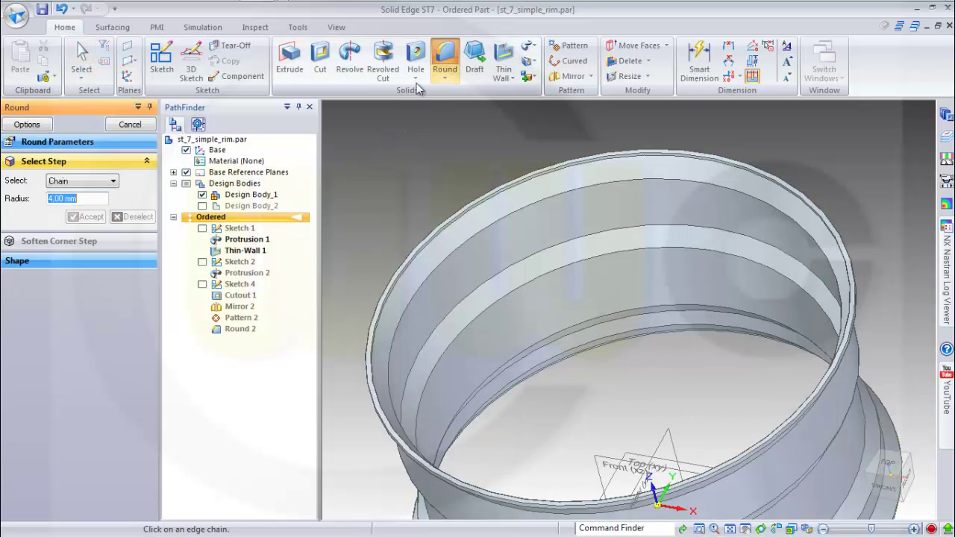
pyautogui.click(481, 238)
pyautogui.click(522, 260)
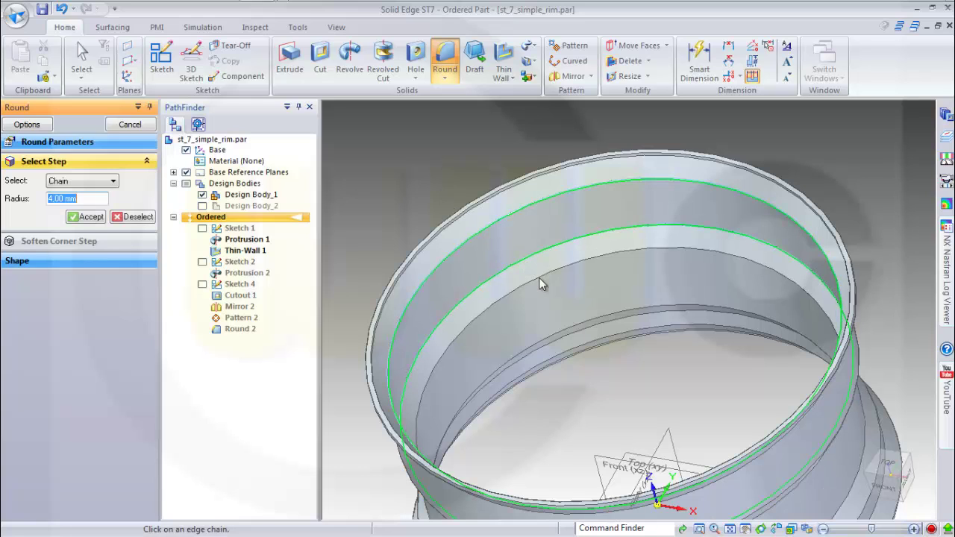
pyautogui.click(548, 290)
pyautogui.click(573, 329)
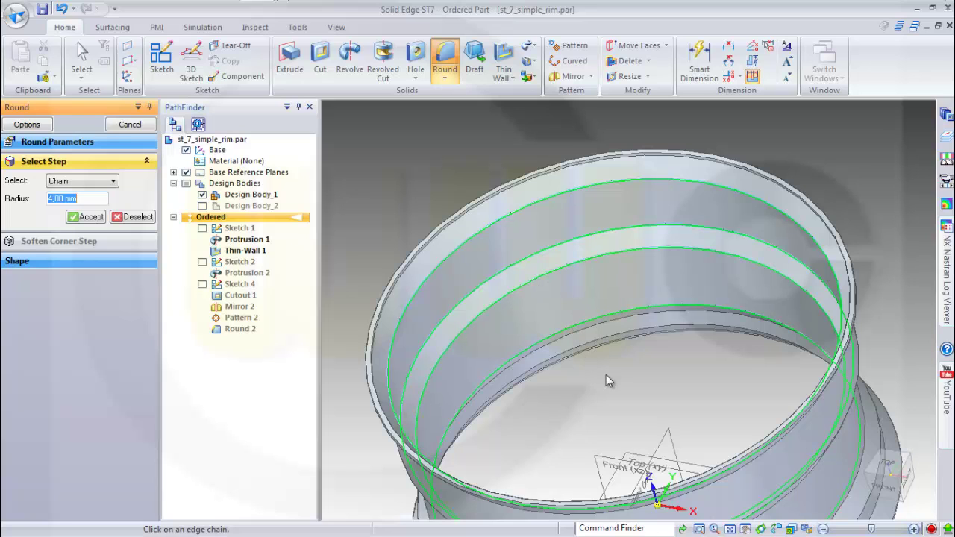
pyautogui.moveTo(606, 374); pyautogui.dragTo(591, 350, button='middle')
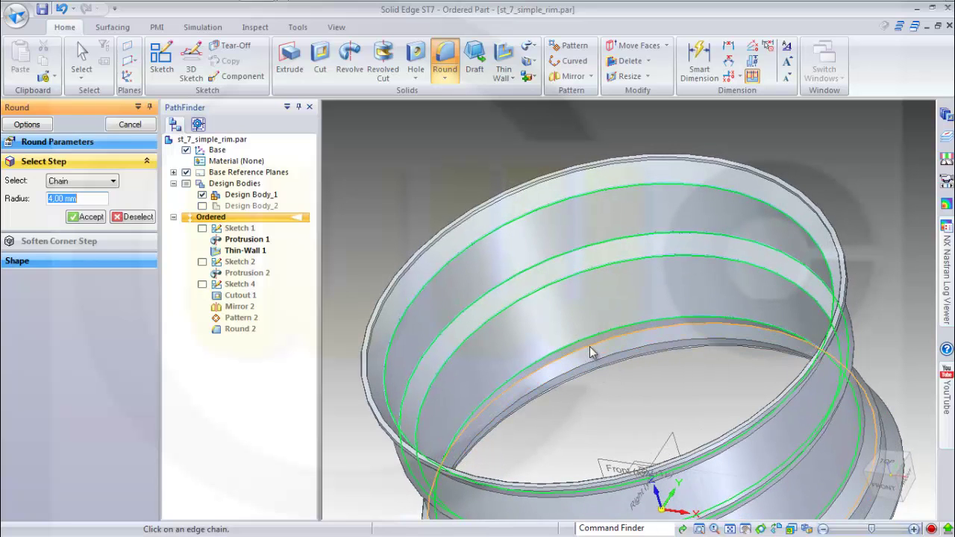
pyautogui.click(590, 349)
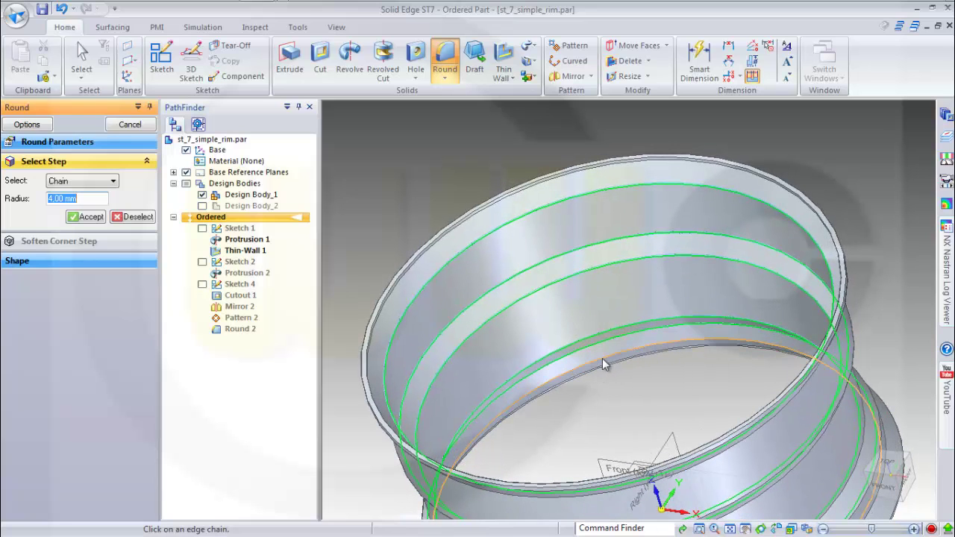
pyautogui.click(462, 233)
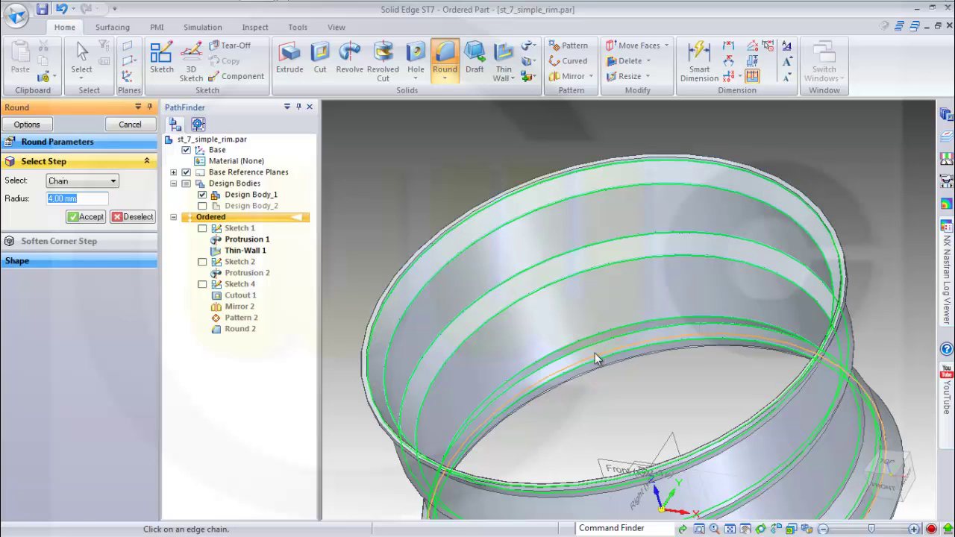
pyautogui.moveTo(595, 353); pyautogui.dragTo(616, 367, button='middle')
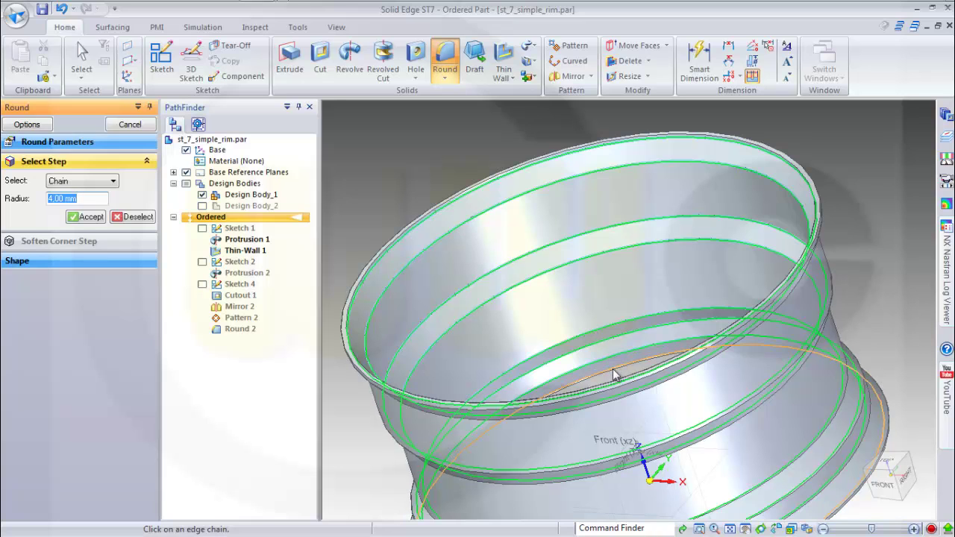
pyautogui.click(88, 218)
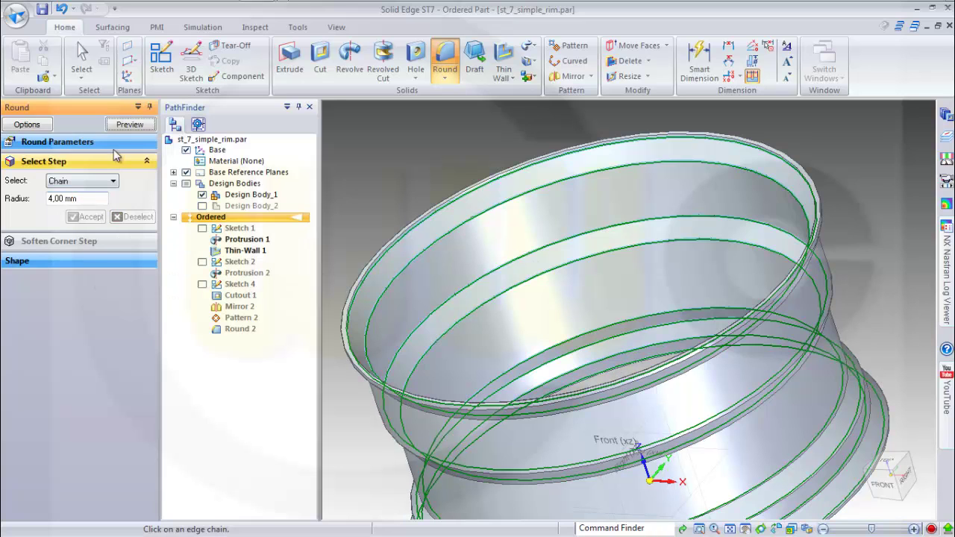
pyautogui.click(131, 124)
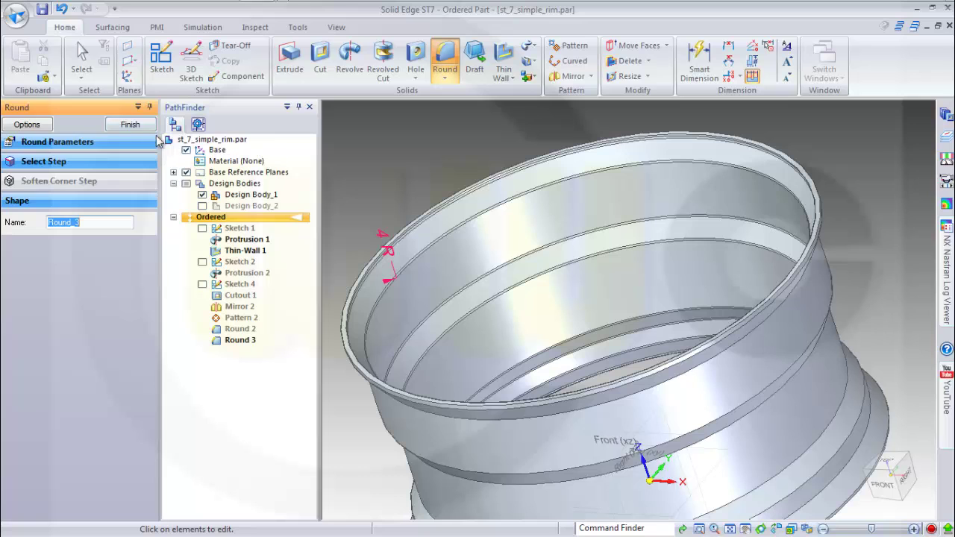
pyautogui.click(130, 125)
# Show Design Body_2 together with the outer rim and leave the Round command.
pyautogui.moveTo(473, 182); pyautogui.dragTo(498, 196, button='middle')
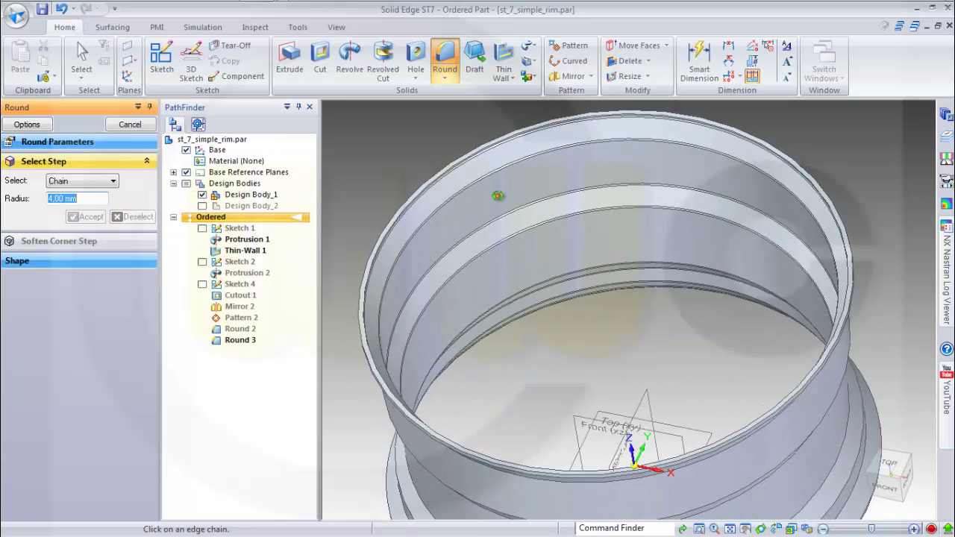
pyautogui.scroll(-4, 604, 294)
pyautogui.moveTo(576, 286); pyautogui.dragTo(569, 304, button='middle')
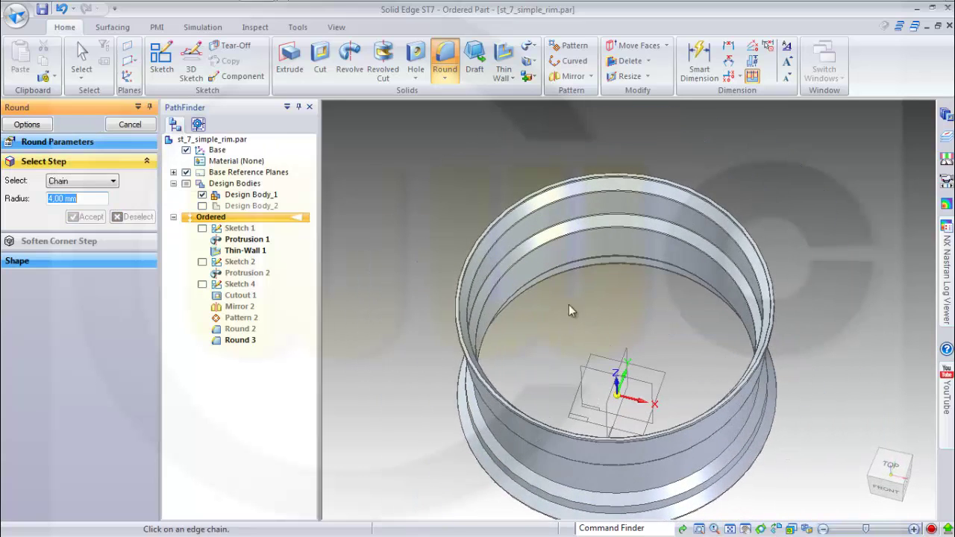
pyautogui.click(202, 206)
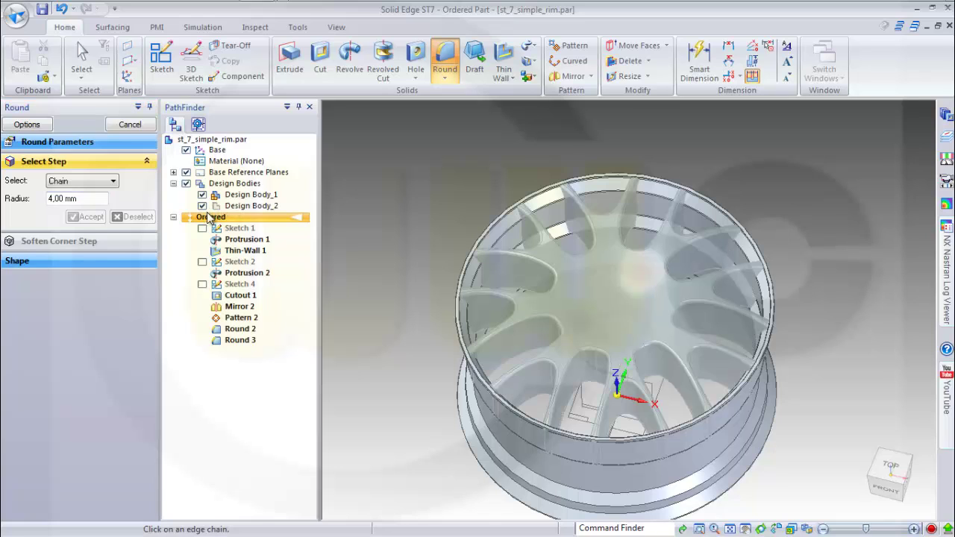
pyautogui.click(142, 127)
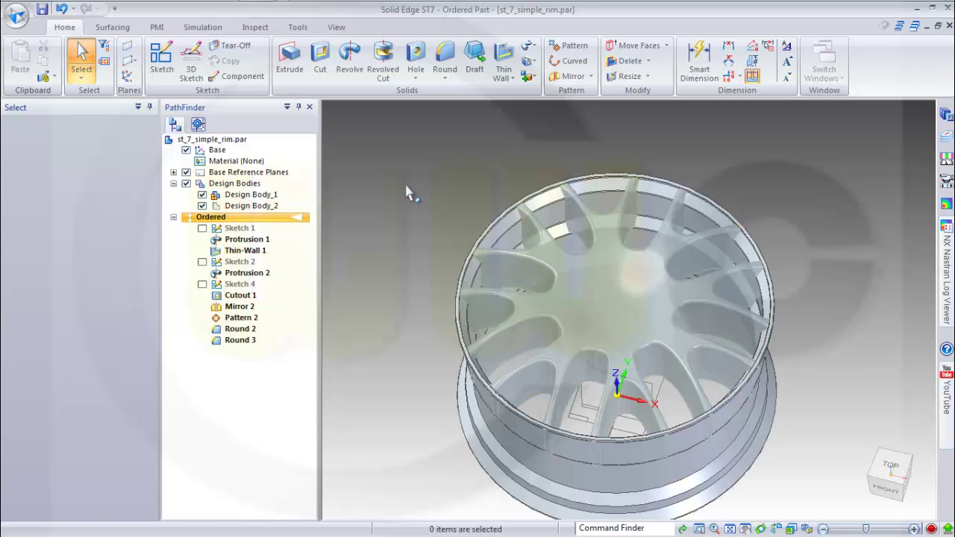
# Unite the two bodies with Union, using Design Body_1 as the target and Design Body_2 as the tool.
pyautogui.click(533, 77)
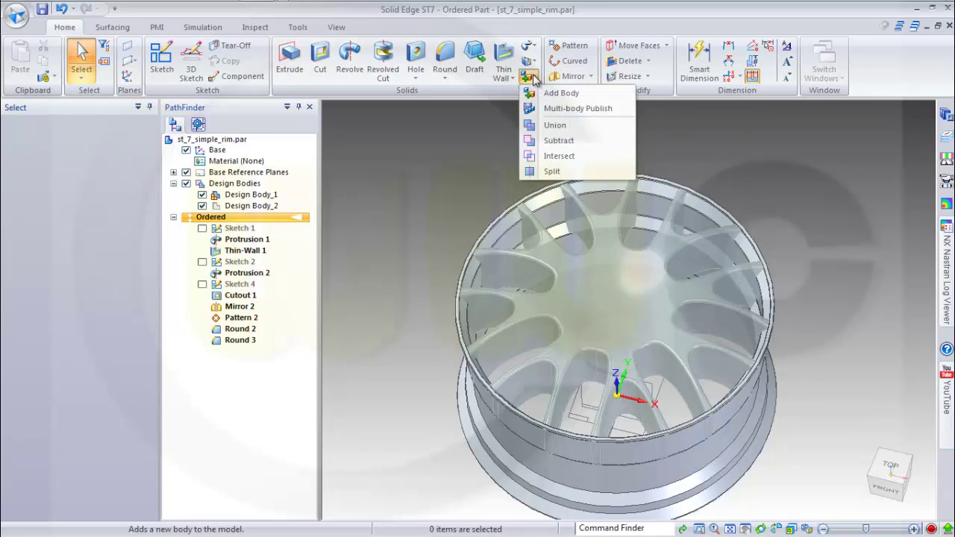
pyautogui.click(555, 126)
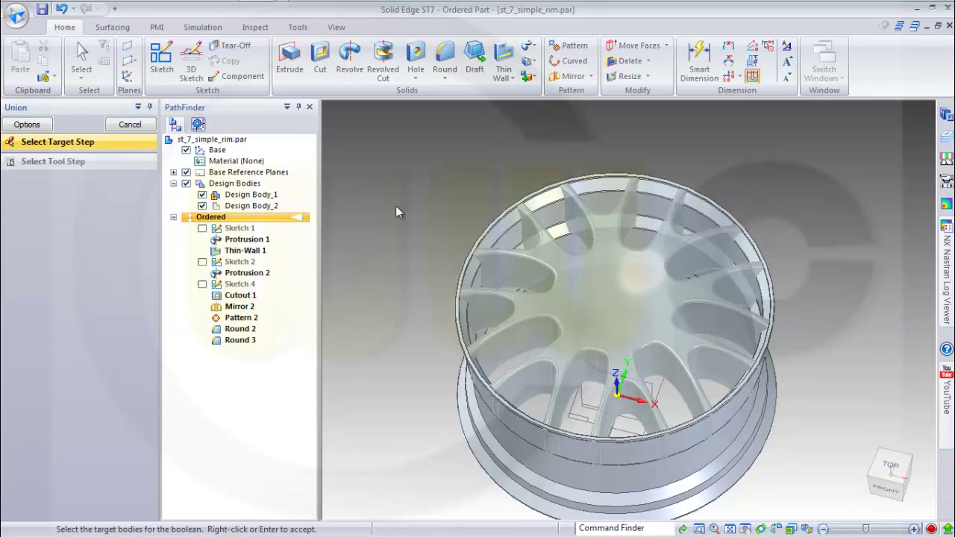
pyautogui.click(251, 197)
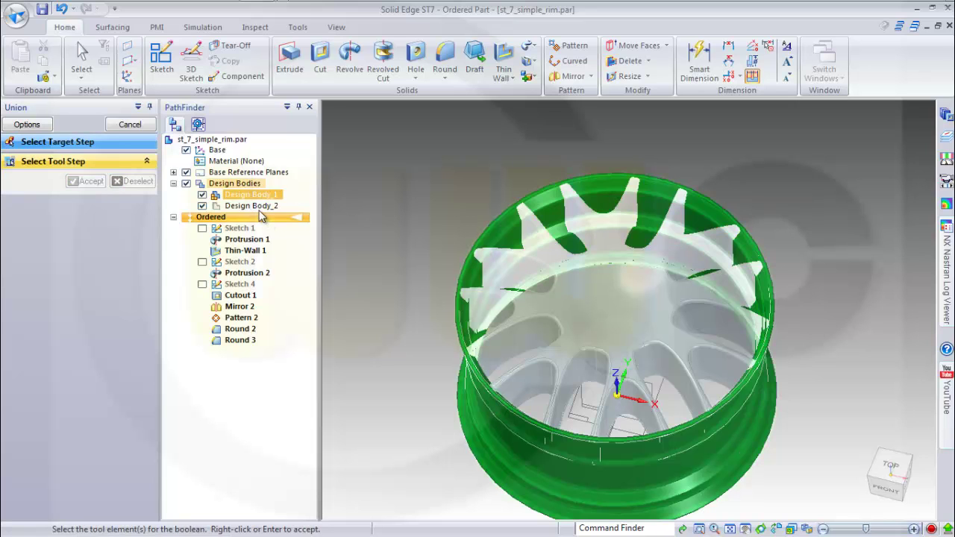
pyautogui.click(257, 205)
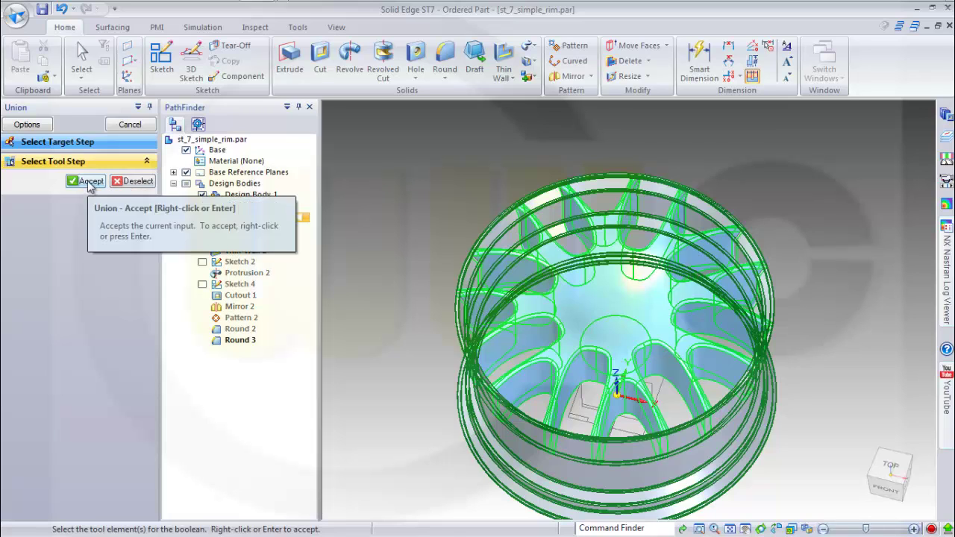
pyautogui.click(89, 181)
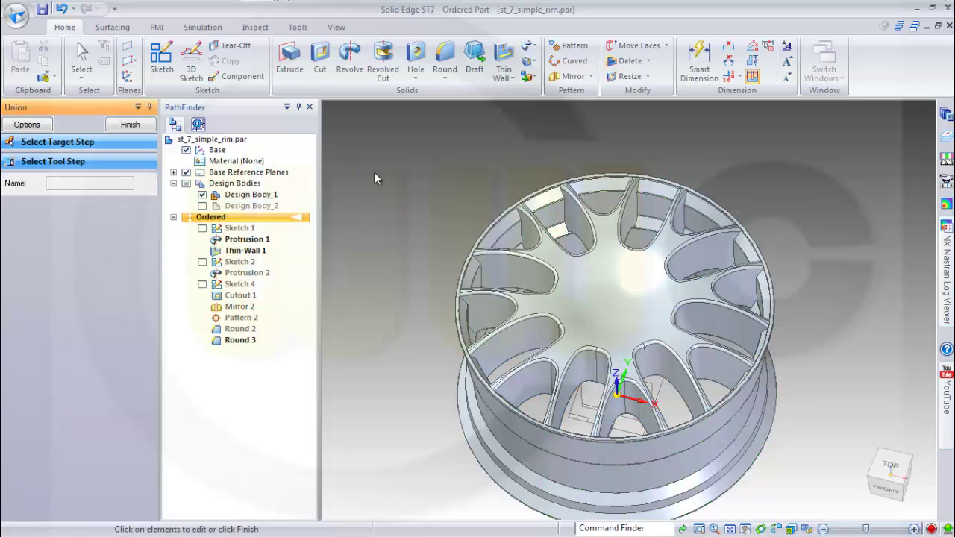
pyautogui.click(130, 124)
pyautogui.moveTo(463, 174); pyautogui.dragTo(487, 195, button='middle')
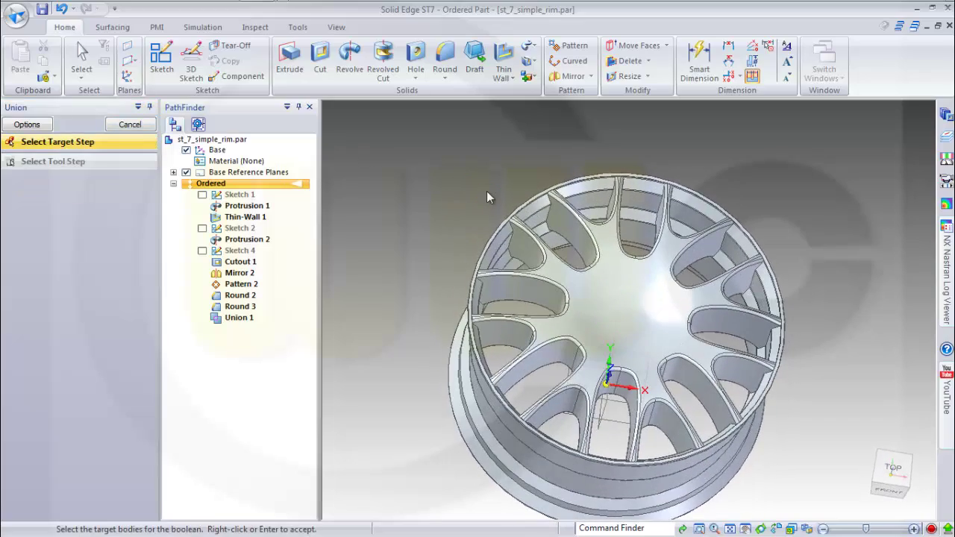
pyautogui.press('Escape')
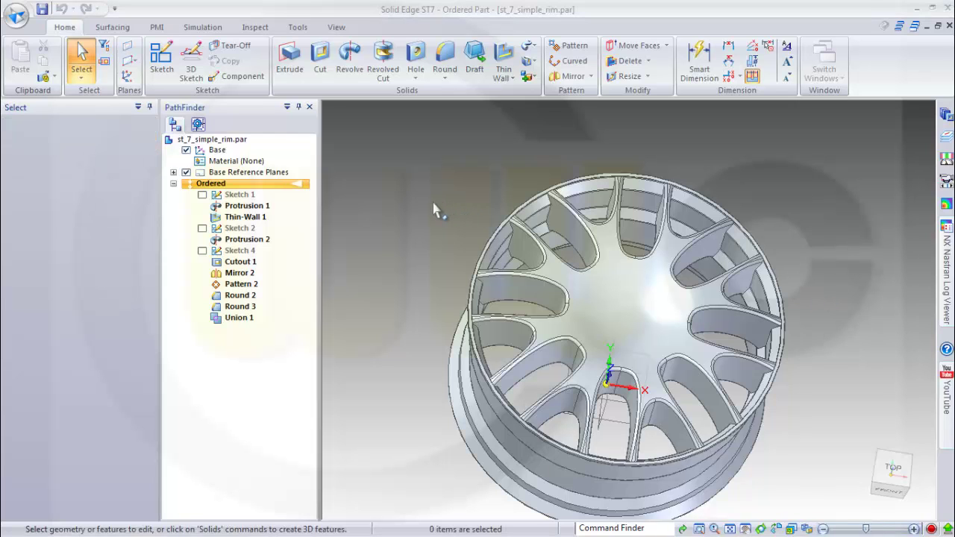
# Start a hole on the flat circular hub face at the back of the wheel and place its circle at the origin.
pyautogui.moveTo(431, 211); pyautogui.dragTo(813, 183, button='middle')
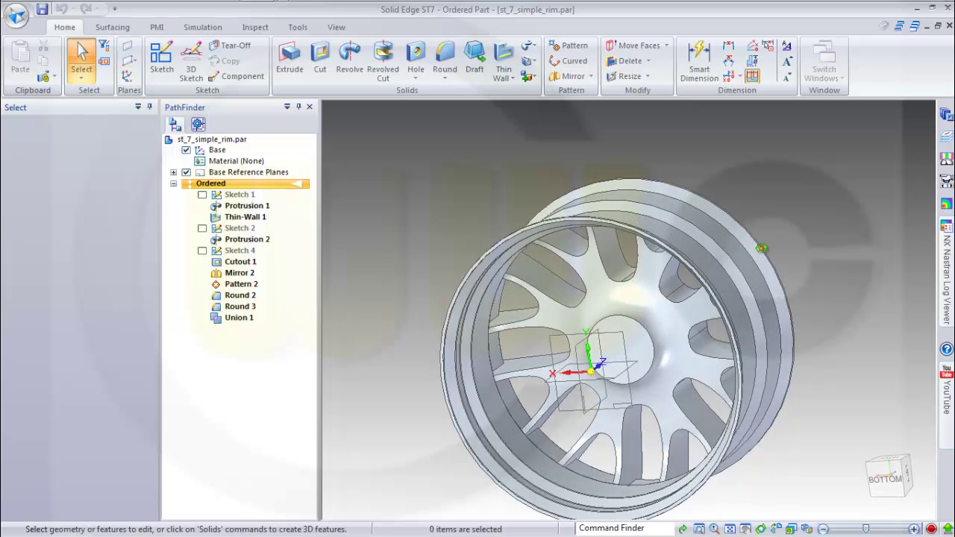
pyautogui.click(416, 58)
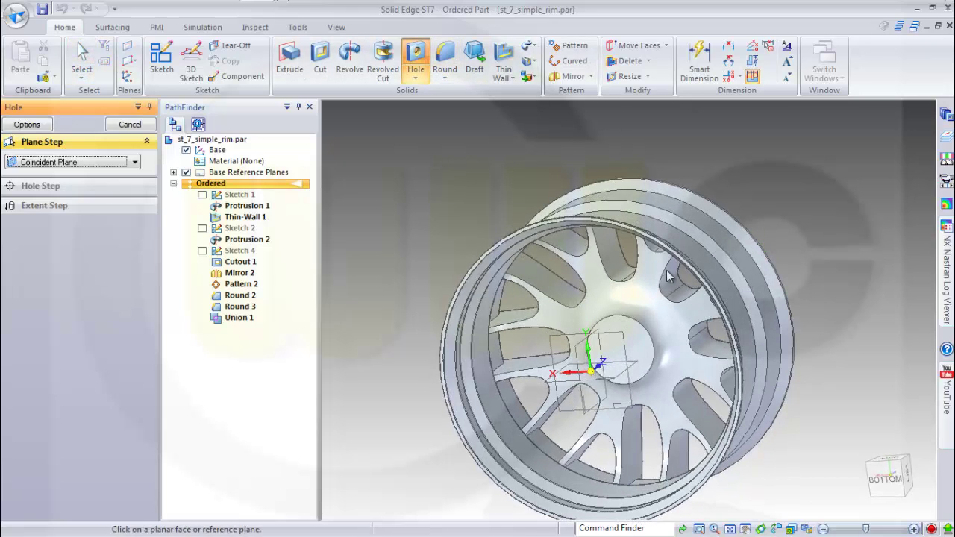
pyautogui.click(636, 344)
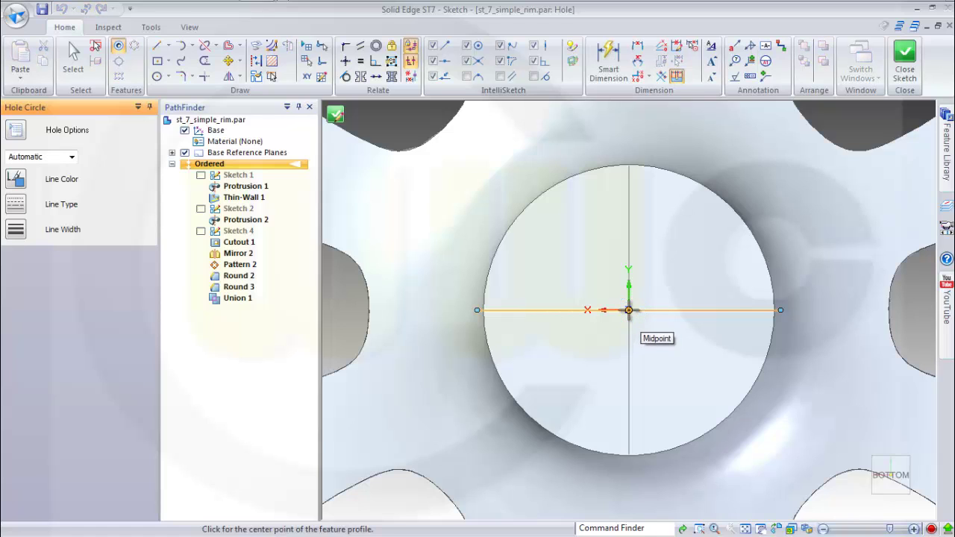
pyautogui.click(630, 310)
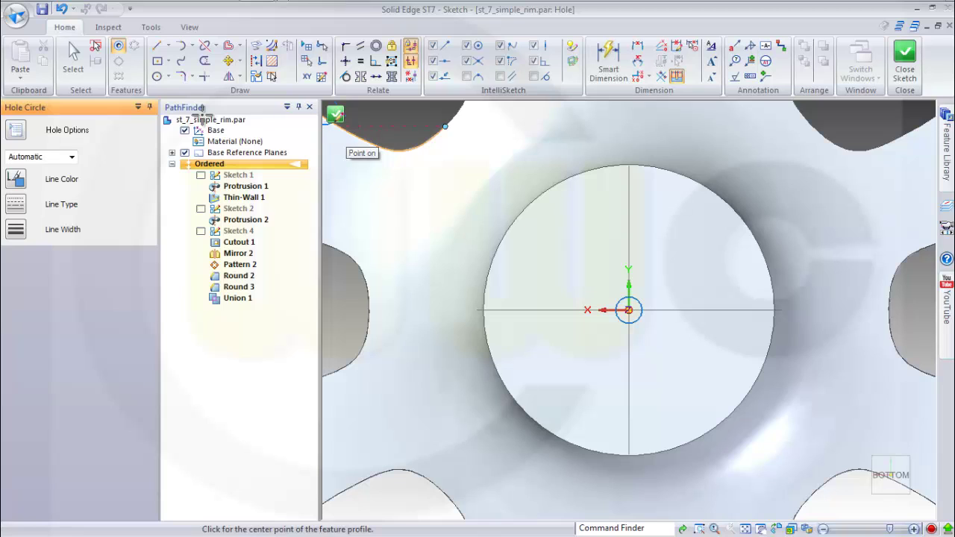
# Set the hole's standard to mm and its diameter to 70 mm in the hole options.
pyautogui.click(16, 131)
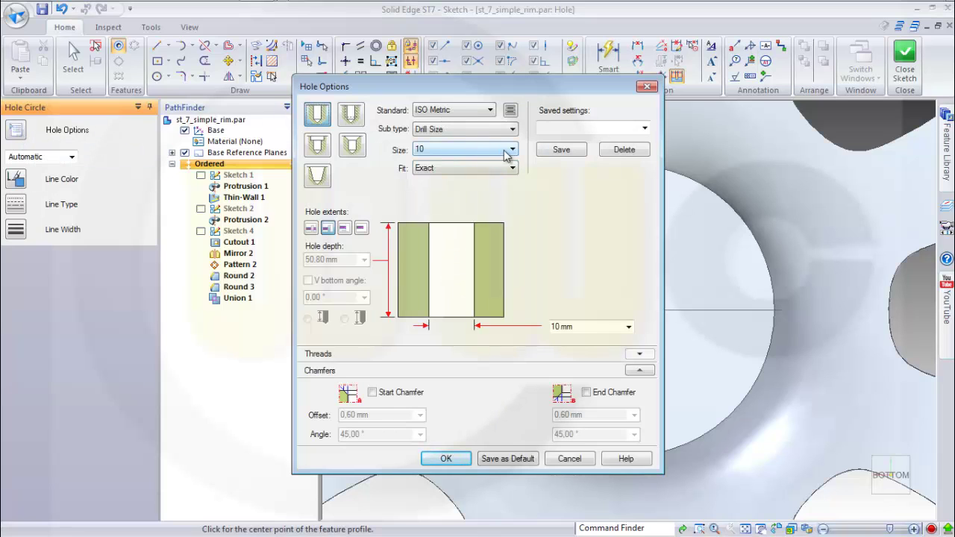
pyautogui.click(514, 150)
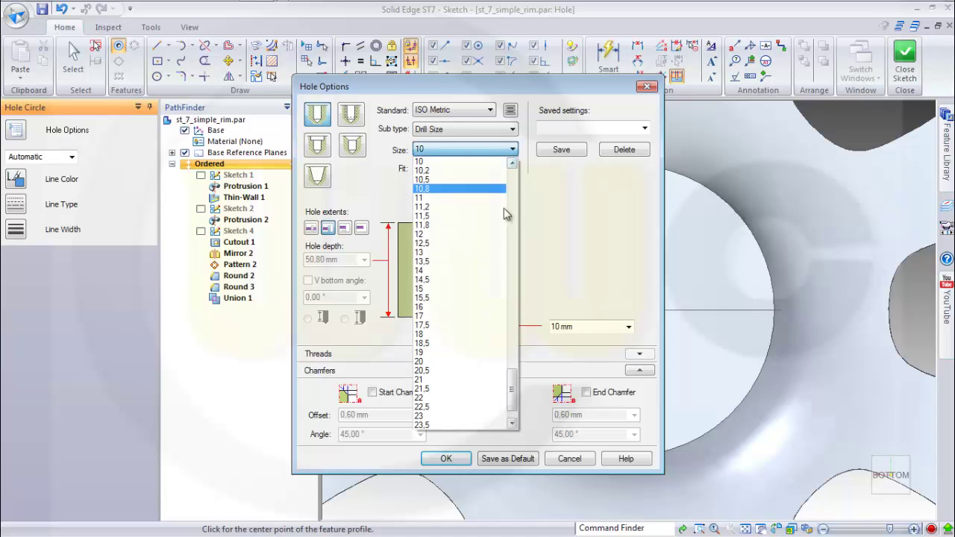
pyautogui.click(503, 390)
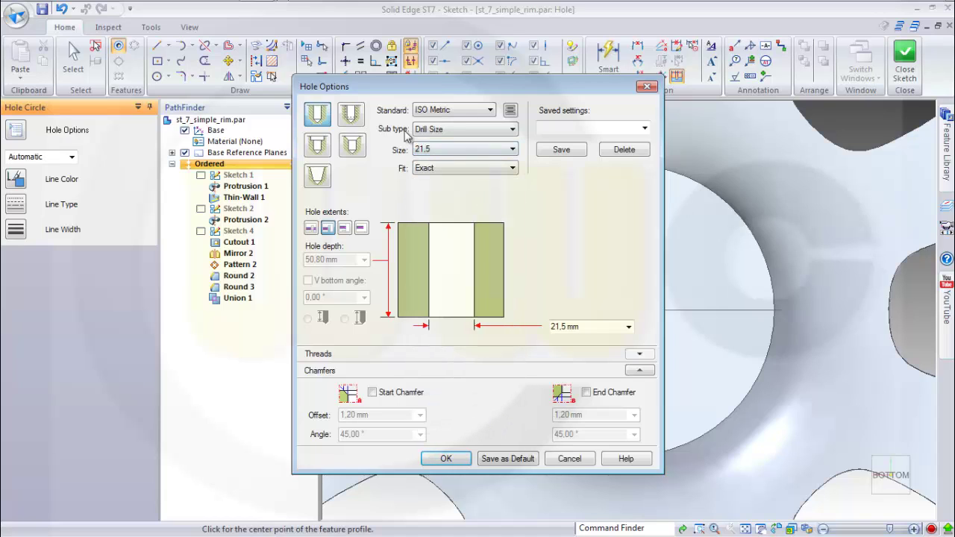
pyautogui.click(489, 111)
pyautogui.click(445, 204)
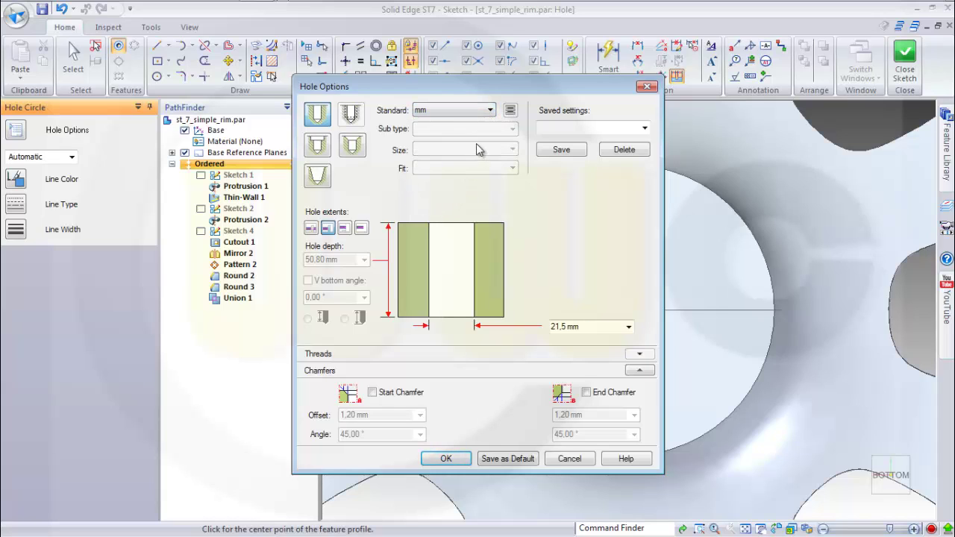
pyautogui.moveTo(584, 327); pyautogui.dragTo(542, 329)
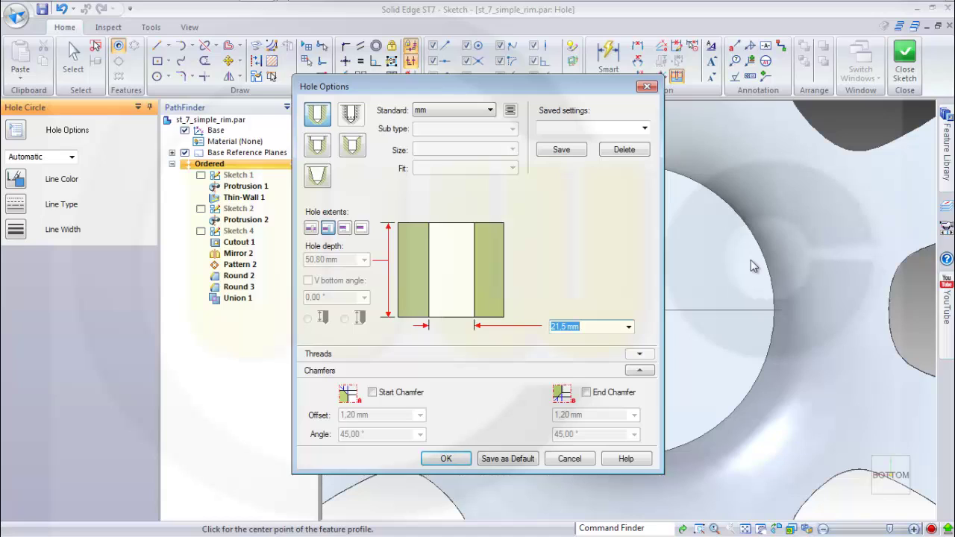
pyautogui.write('70')
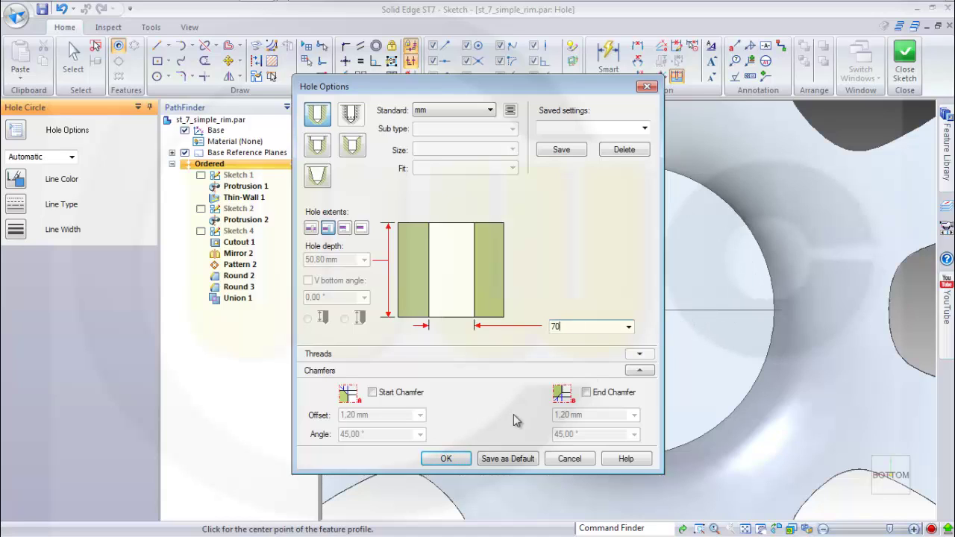
pyautogui.click(447, 459)
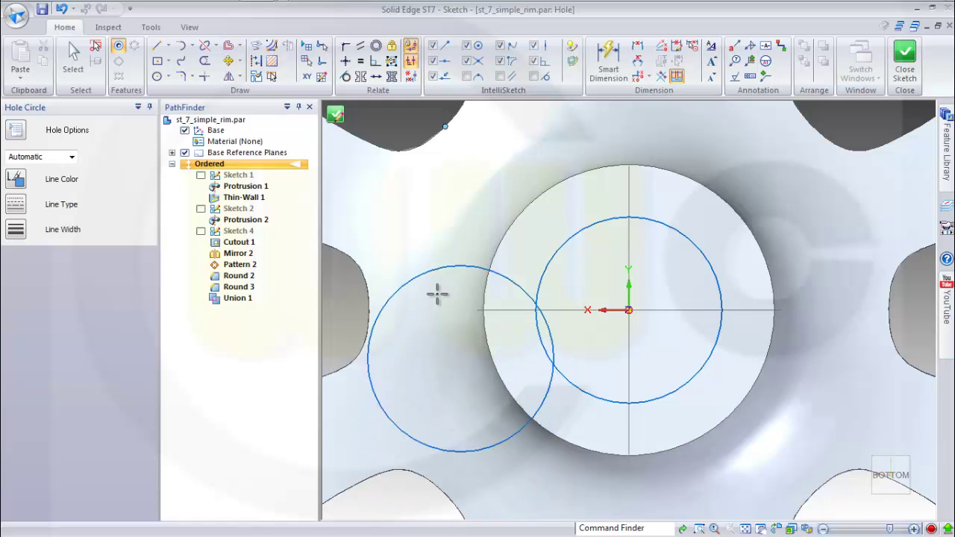
# Close the hole sketch and cut the centre hole with Through All extent towards the wheel's front, finishing the feature.
pyautogui.click(335, 114)
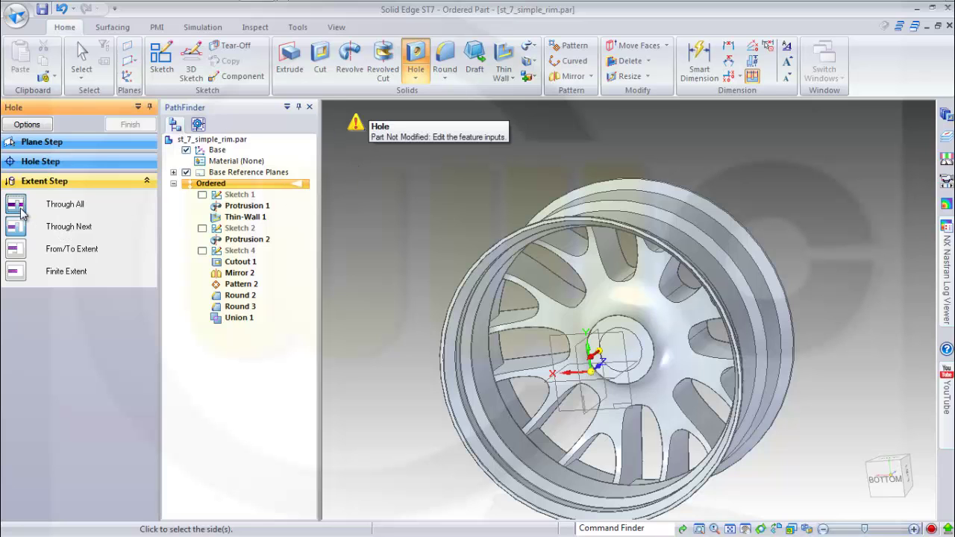
pyautogui.moveTo(448, 299); pyautogui.dragTo(659, 316, button='middle')
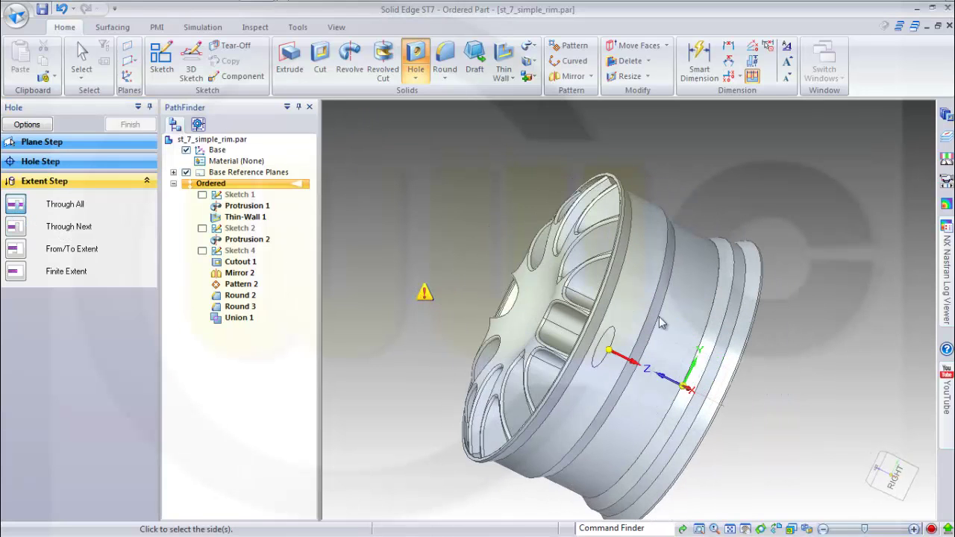
pyautogui.click(439, 231)
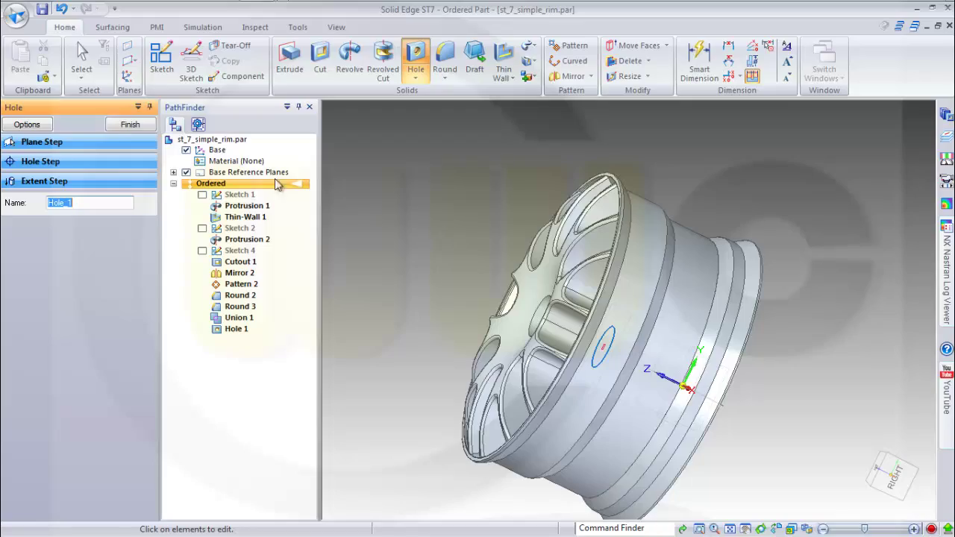
pyautogui.click(126, 125)
pyautogui.hotkey('ctrl', 't')
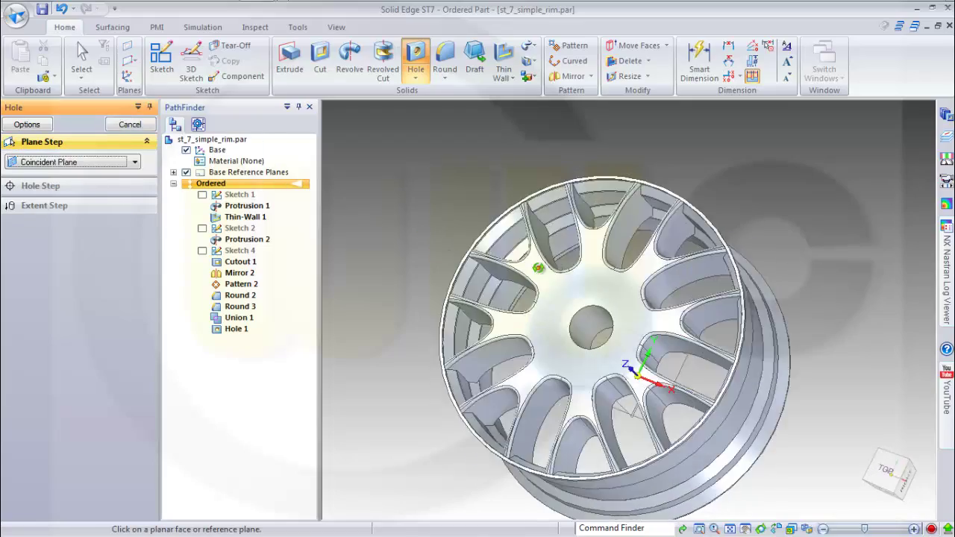
pyautogui.moveTo(616, 350); pyautogui.dragTo(630, 241, button='middle')
# Sketch another hole on the ring-shaped back hub face, placing its circle on the vertical axis about 44.5 mm above the centre.
pyautogui.hotkey('ctrl', 'b')
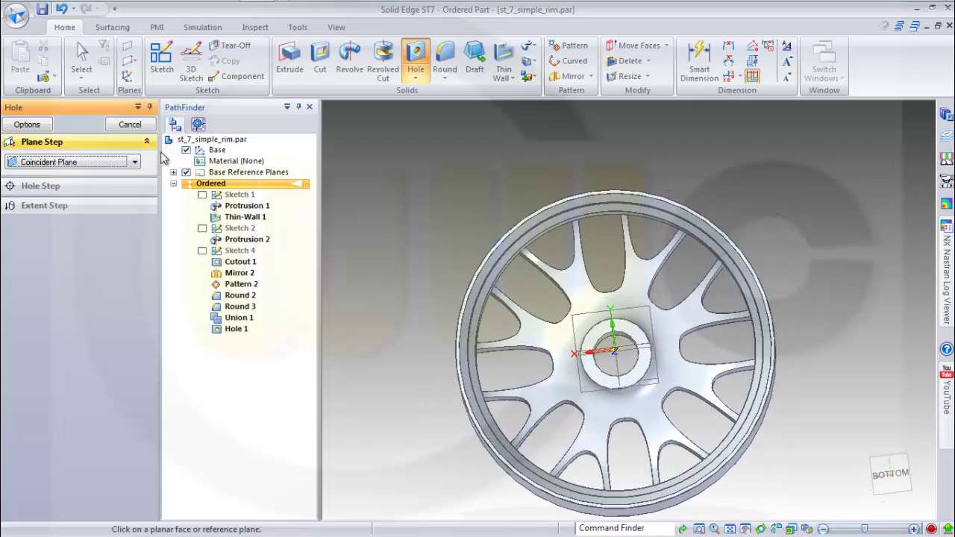
pyautogui.scroll(5, 687, 377)
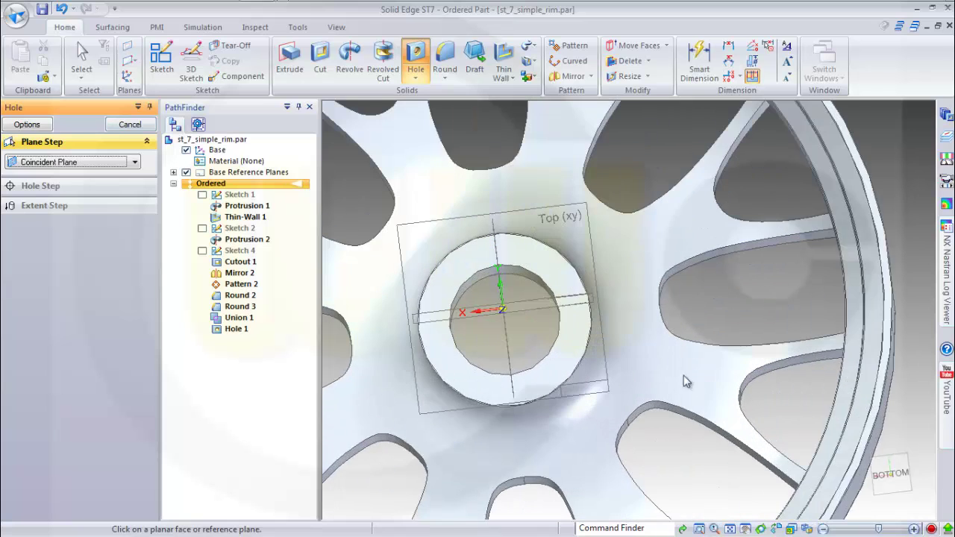
pyautogui.click(566, 284)
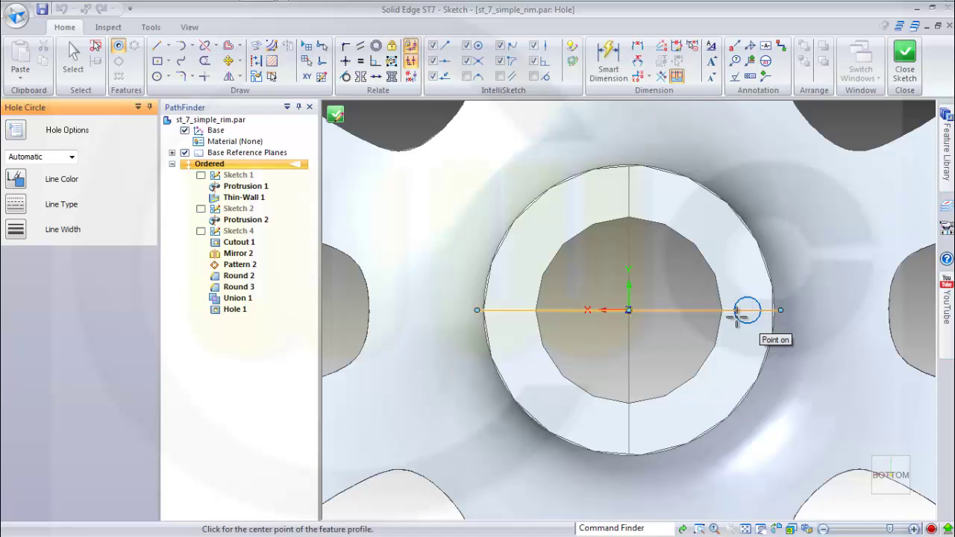
pyautogui.click(629, 191)
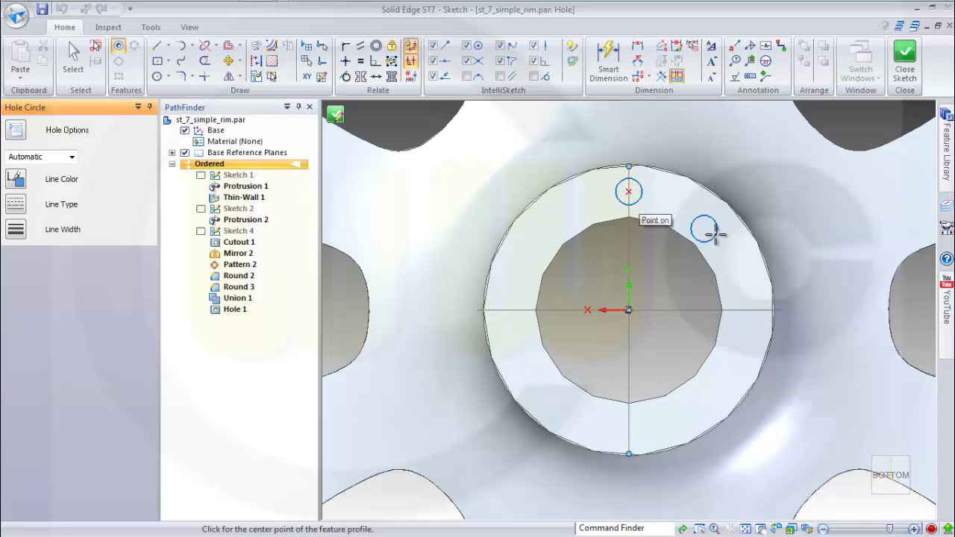
# Set the small hub hole's standard to mm with a 10 mm diameter in the hole options.
pyautogui.click(16, 132)
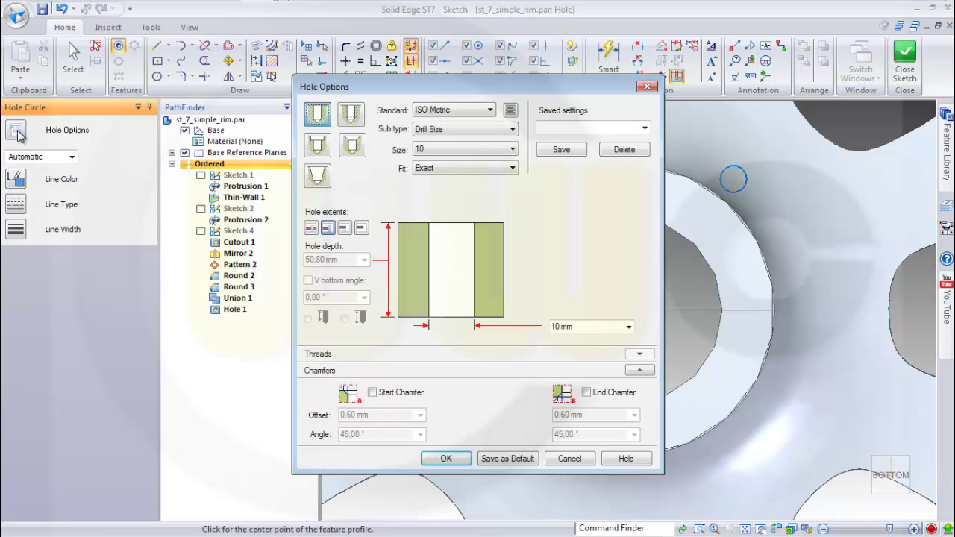
pyautogui.click(491, 110)
pyautogui.click(455, 203)
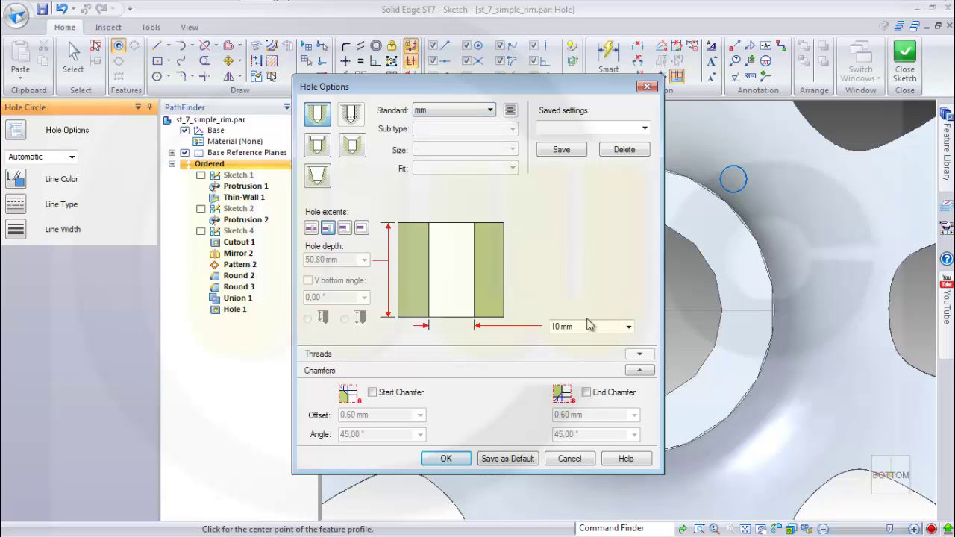
pyautogui.click(447, 459)
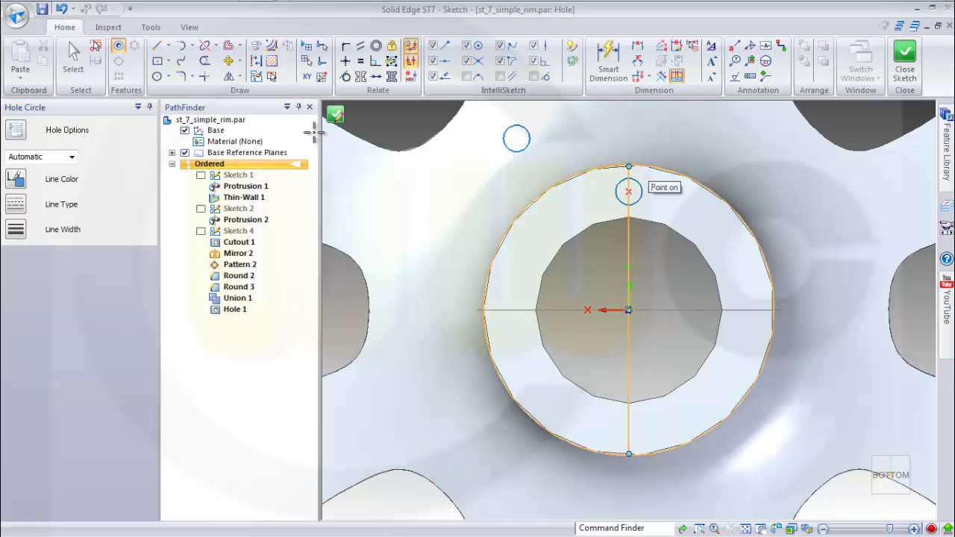
# Cut the 10 mm hole with Through All extent towards the wheel's front, finish it and leave the Hole command.
pyautogui.click(335, 117)
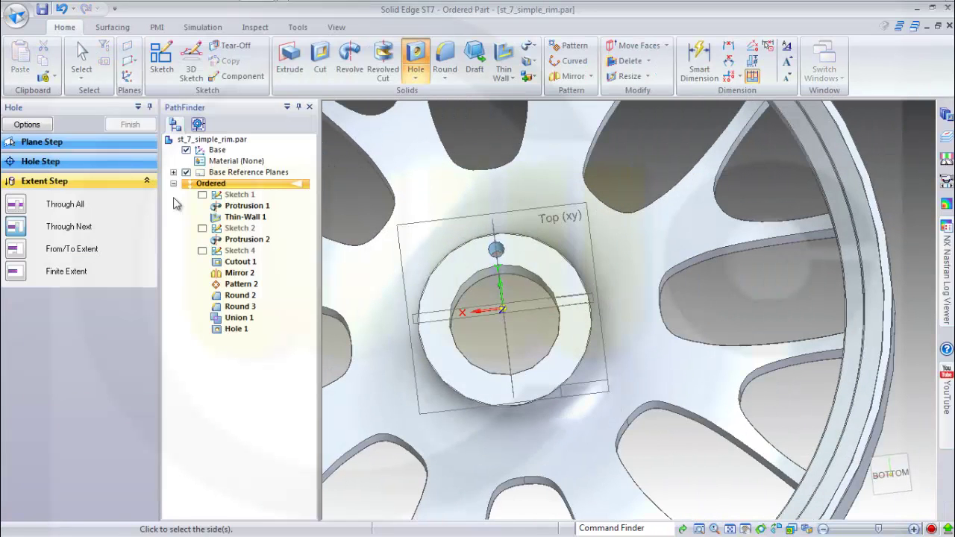
pyautogui.click(58, 212)
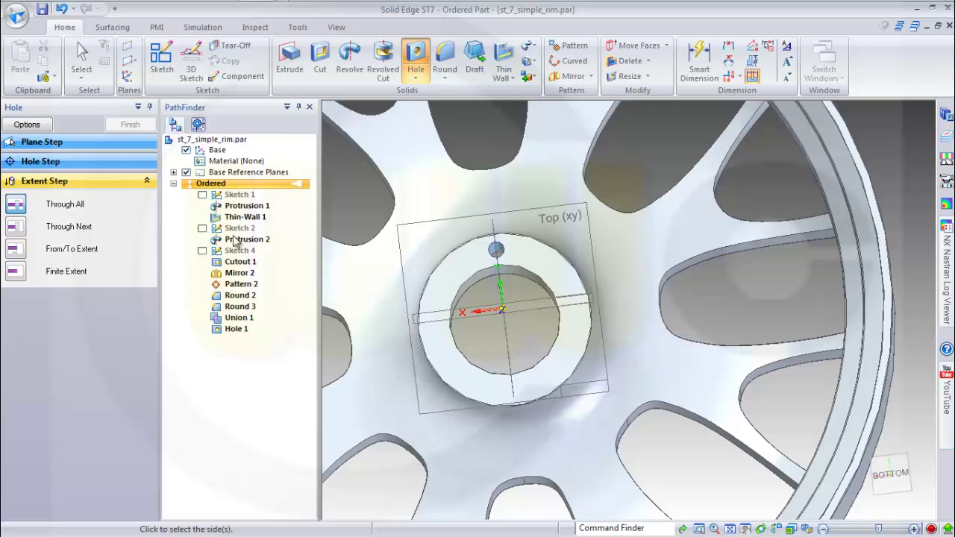
pyautogui.moveTo(418, 298); pyautogui.dragTo(562, 321, button='middle')
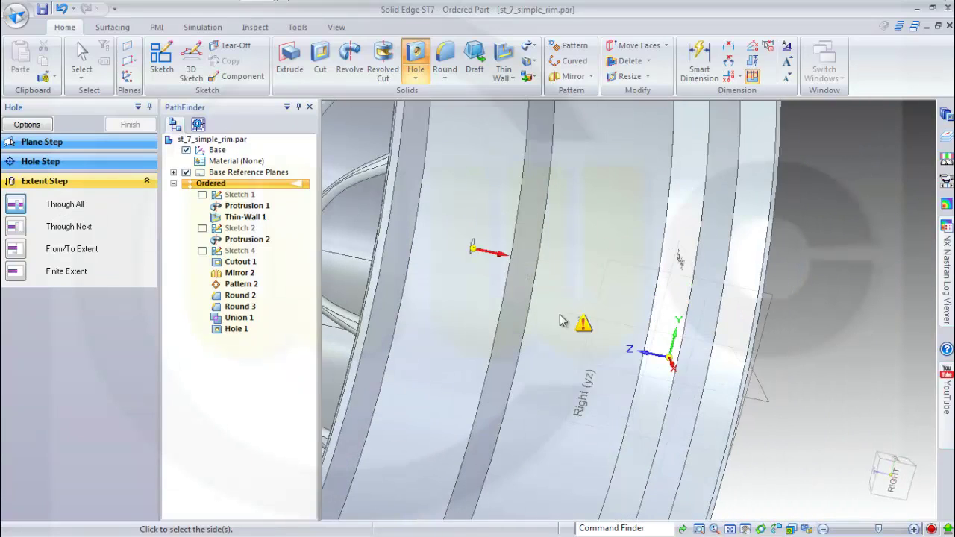
pyautogui.scroll(-4, 563, 321)
pyautogui.click(347, 242)
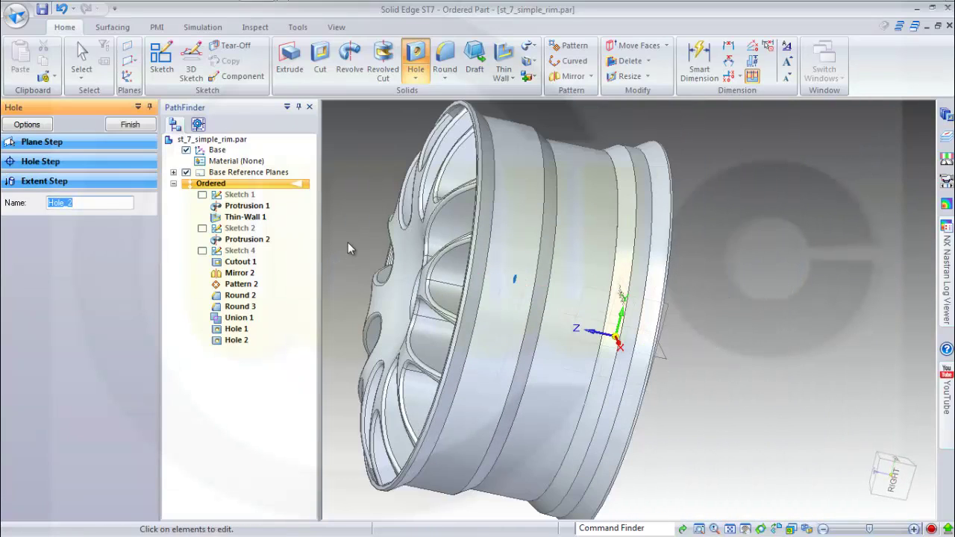
pyautogui.click(131, 124)
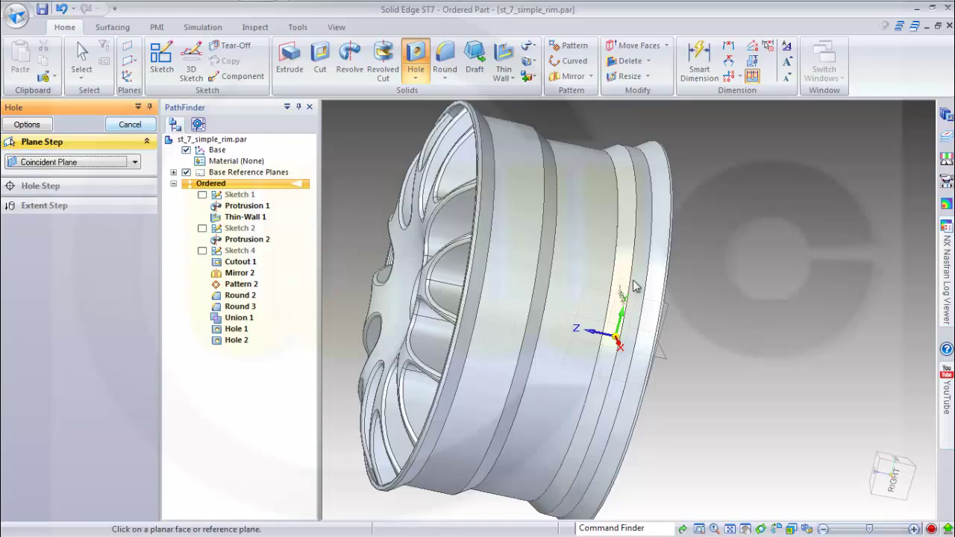
pyautogui.hotkey('ctrl', 'b')
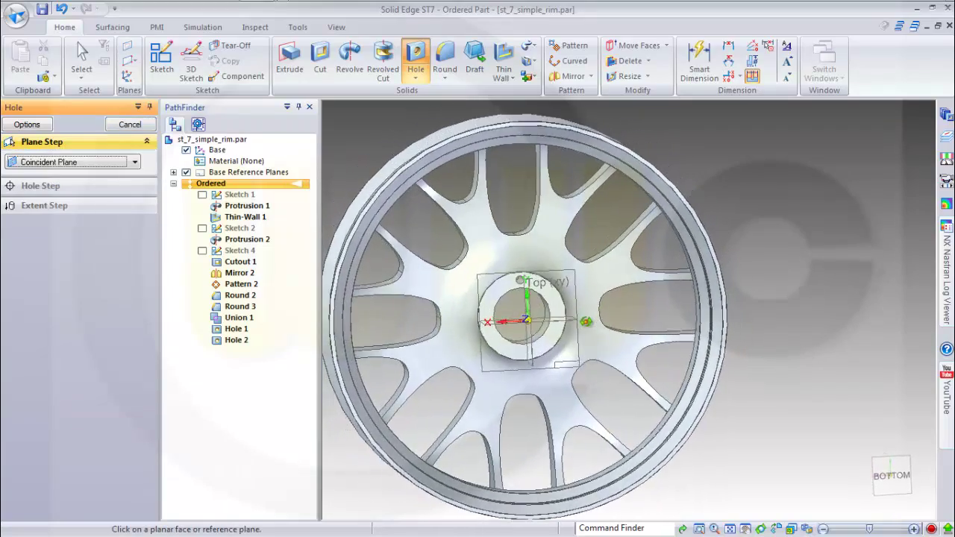
pyautogui.scroll(2, 499, 271)
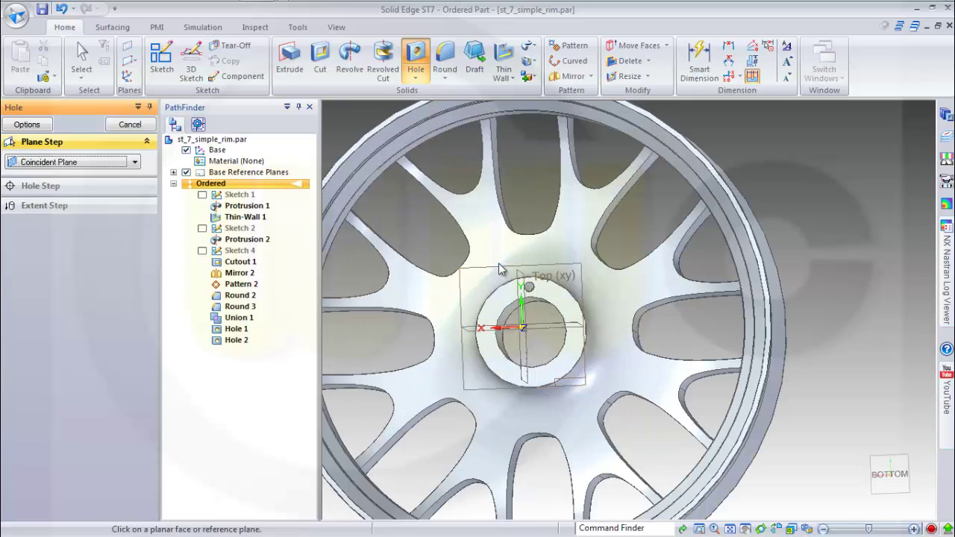
pyautogui.click(130, 125)
pyautogui.scroll(-3, 493, 235)
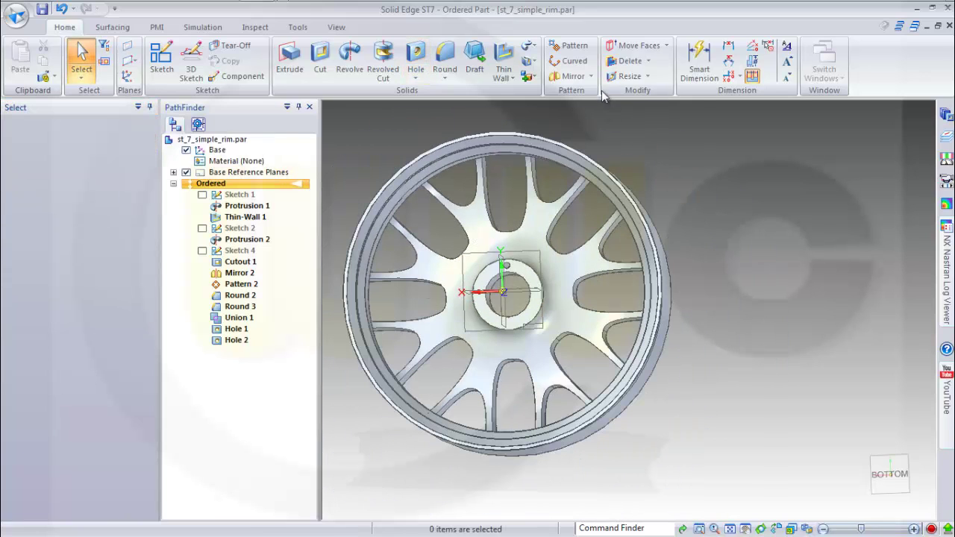
# Start a pattern of Hole 2 on the back hub face and draw a full-circle pattern centred on the origin through the hole's centre.
pyautogui.click(238, 340)
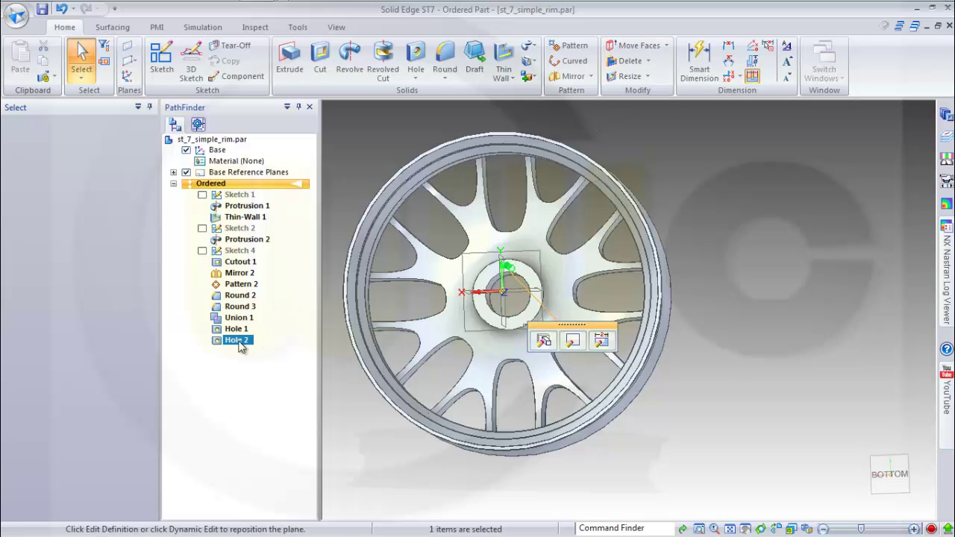
pyautogui.click(571, 46)
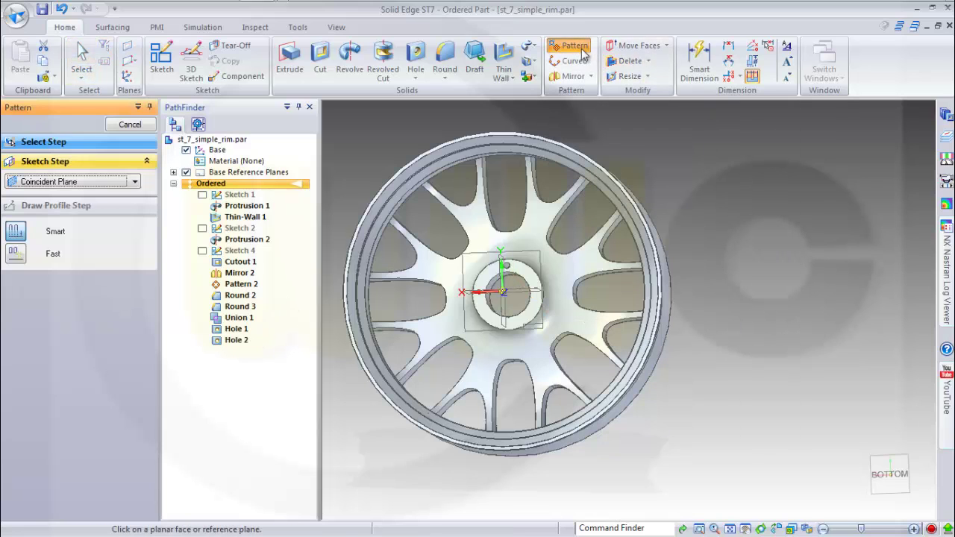
pyautogui.click(527, 280)
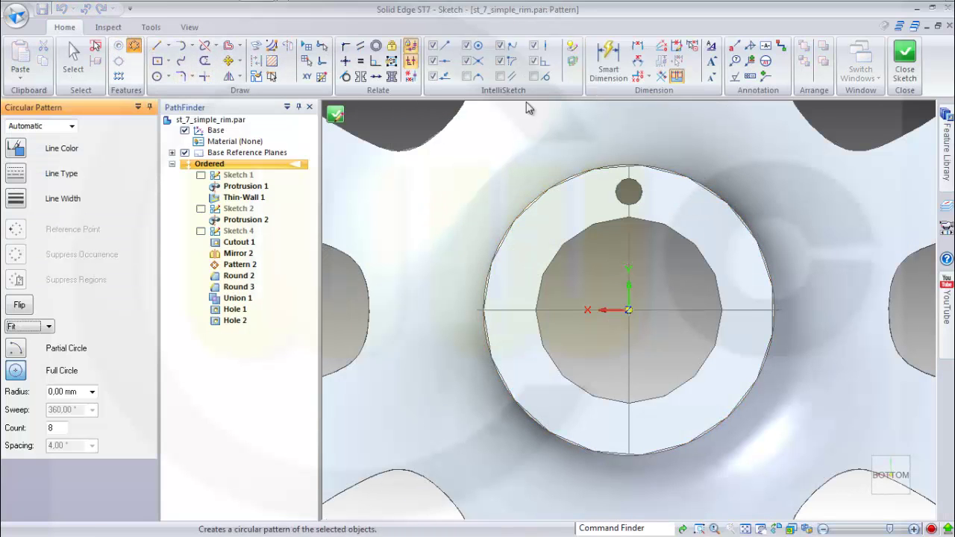
pyautogui.click(629, 309)
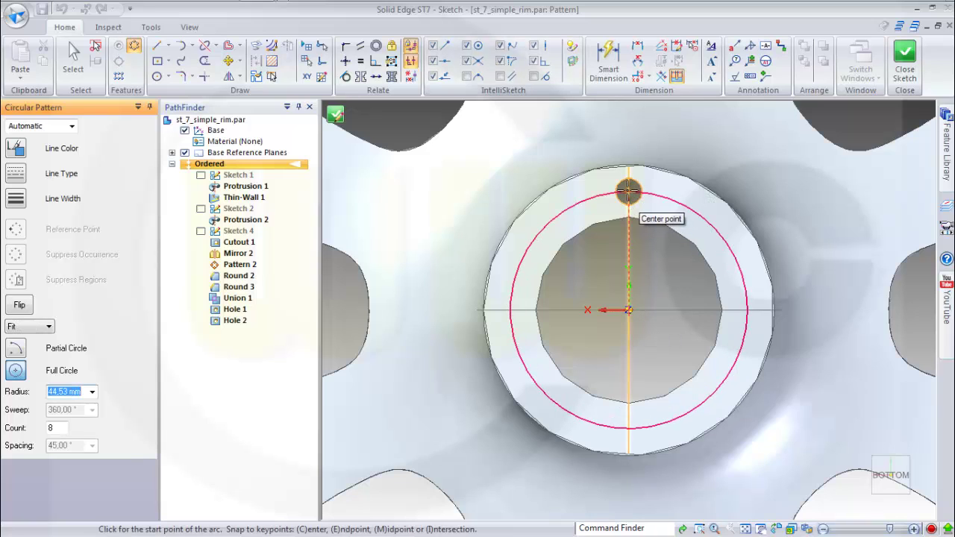
pyautogui.click(629, 192)
pyautogui.click(572, 198)
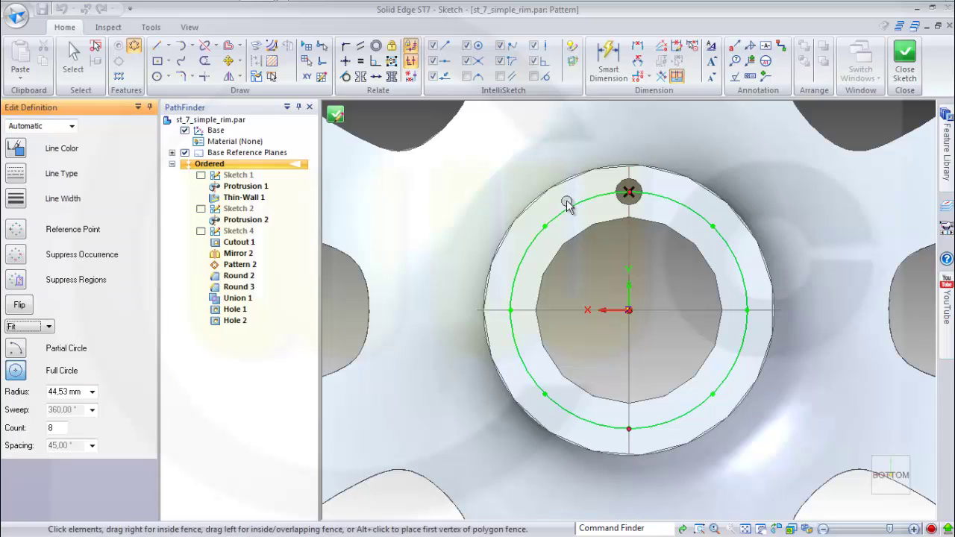
# Set the circular pattern's count to 5, finish the bolt-hole pattern and clear the selection.
pyautogui.moveTo(65, 431); pyautogui.dragTo(46, 428)
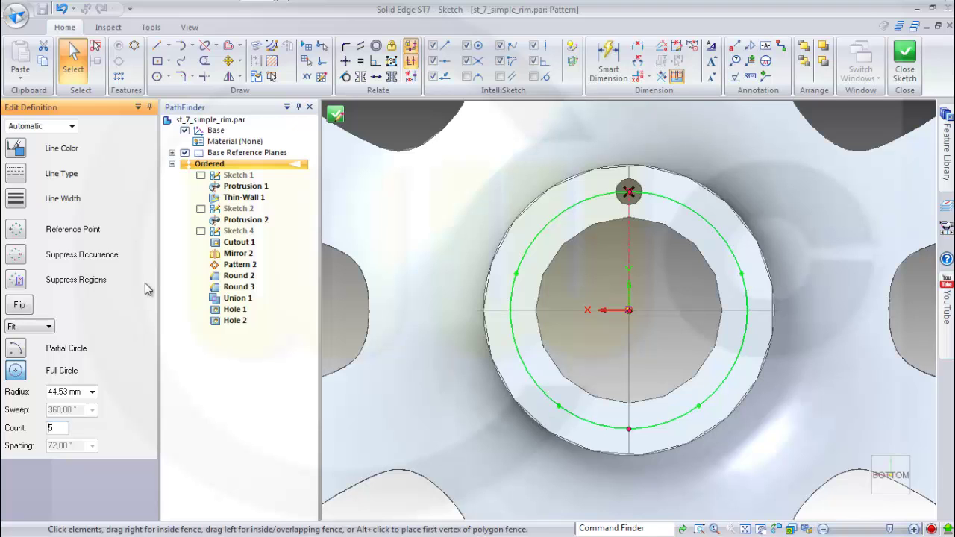
pyautogui.click(335, 116)
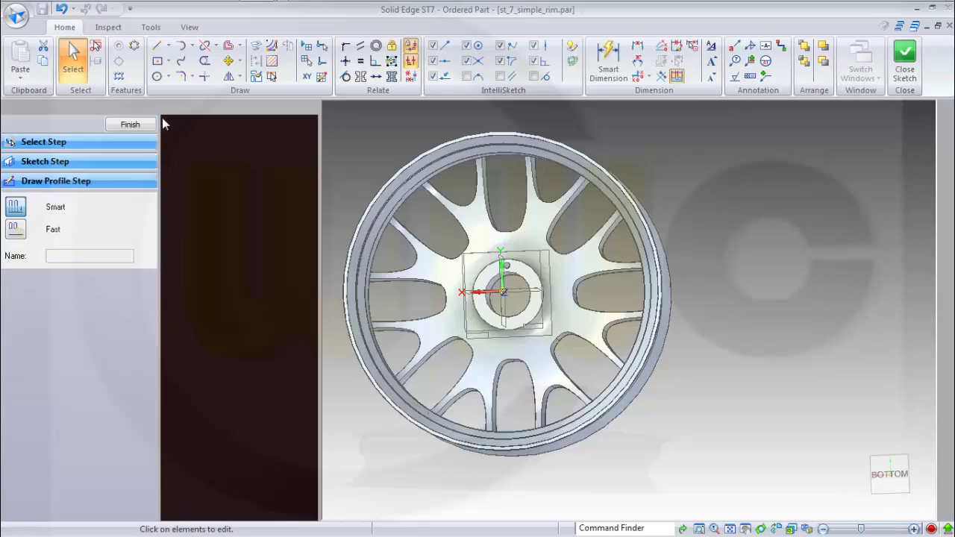
pyautogui.click(130, 124)
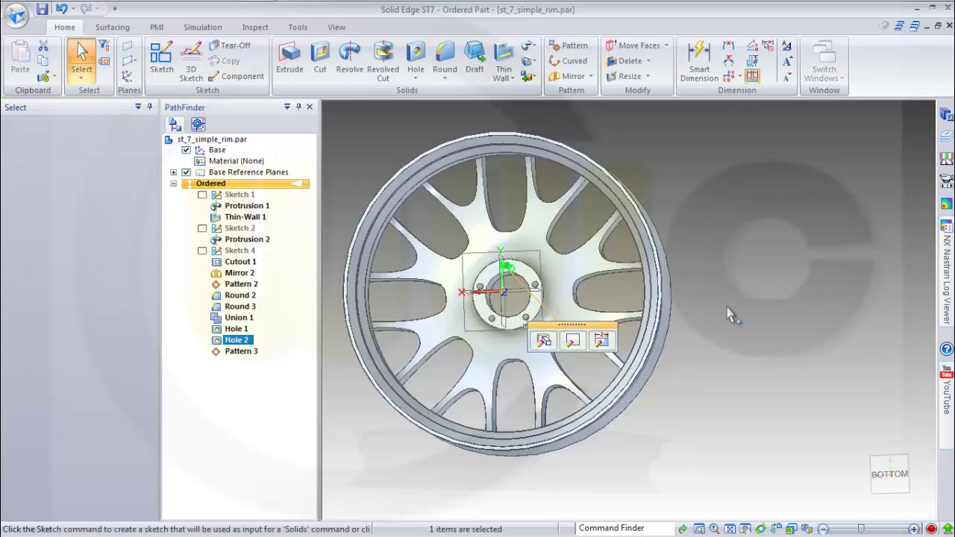
pyautogui.hotkey('ctrl', 't')
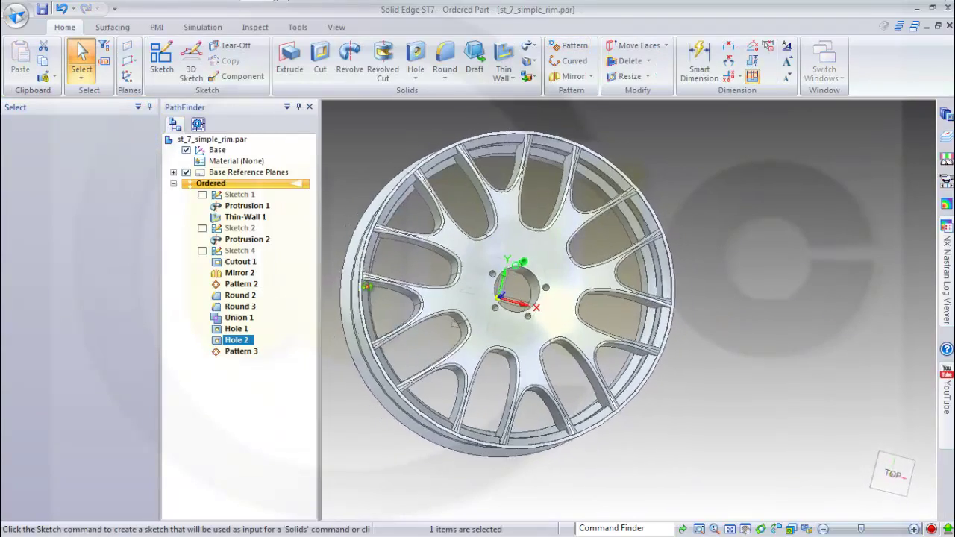
pyautogui.click(732, 299)
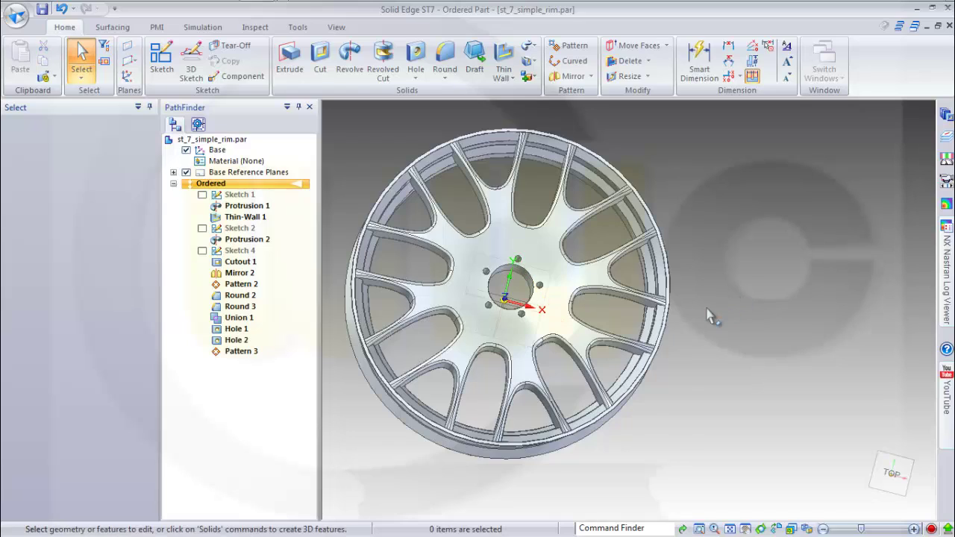
pyautogui.moveTo(715, 318); pyautogui.dragTo(721, 348, button='middle')
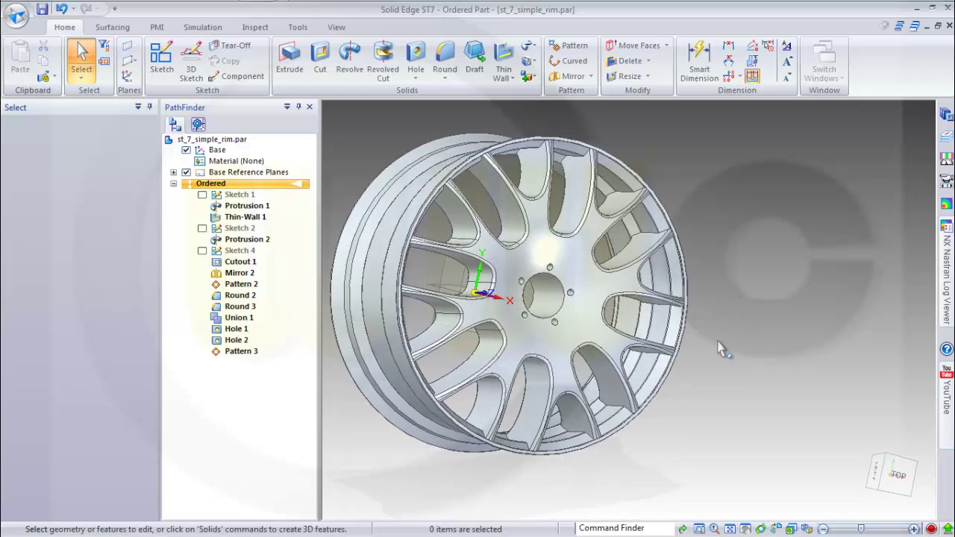